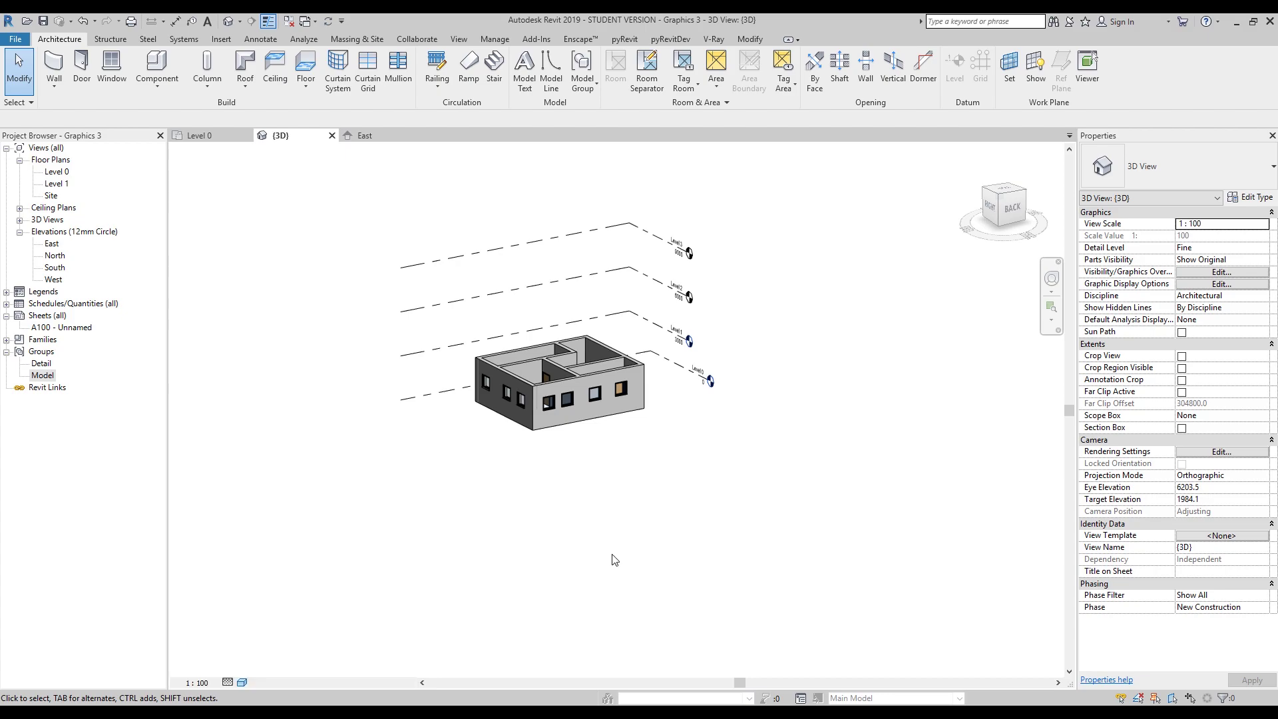
Group all walls, doors and windows of the ground floor into a model group named Type Lvl 1.
scroll(570, 433, "up", 2)
scroll(570, 433, "up", 2)
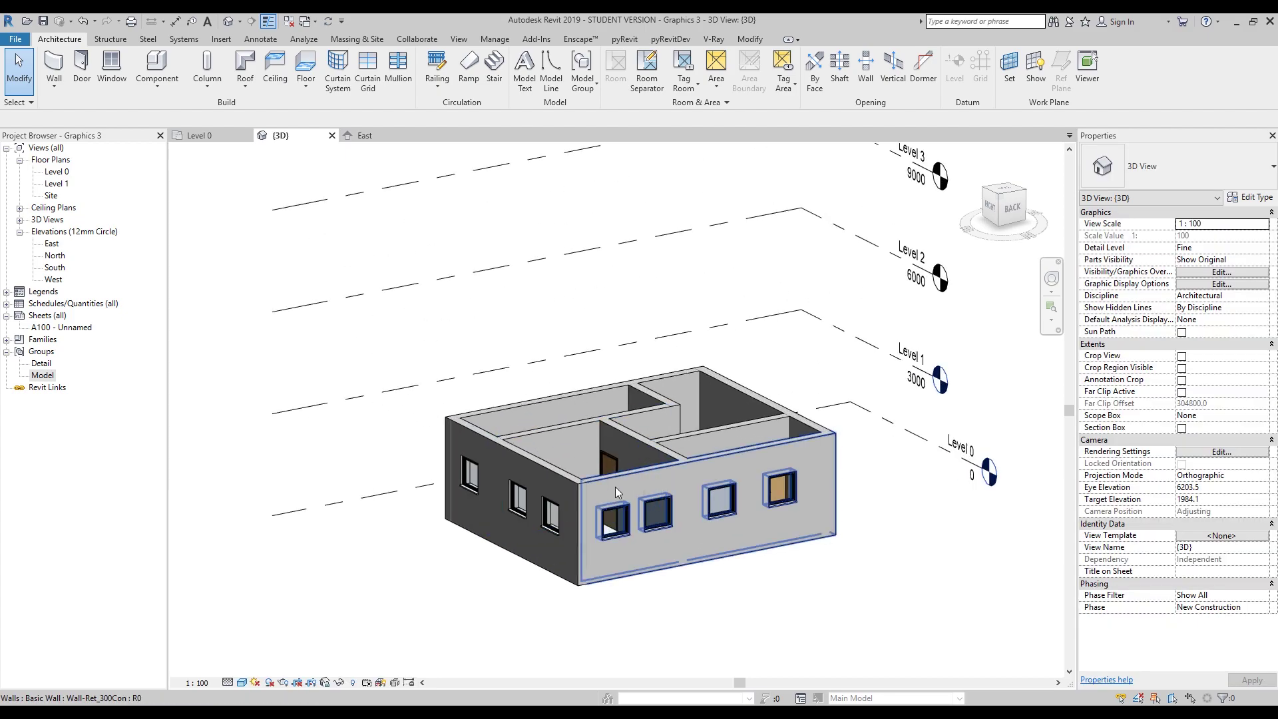
key("Tab")
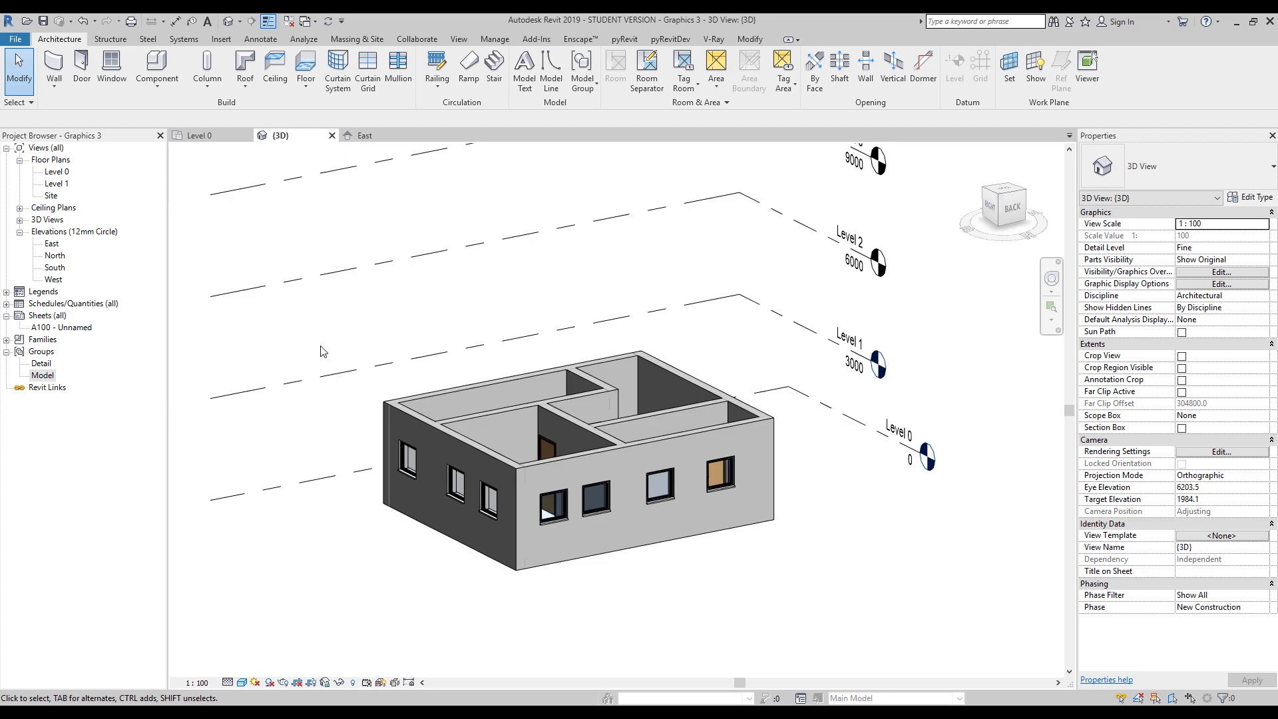
left_click_drag(302, 311, 798, 633)
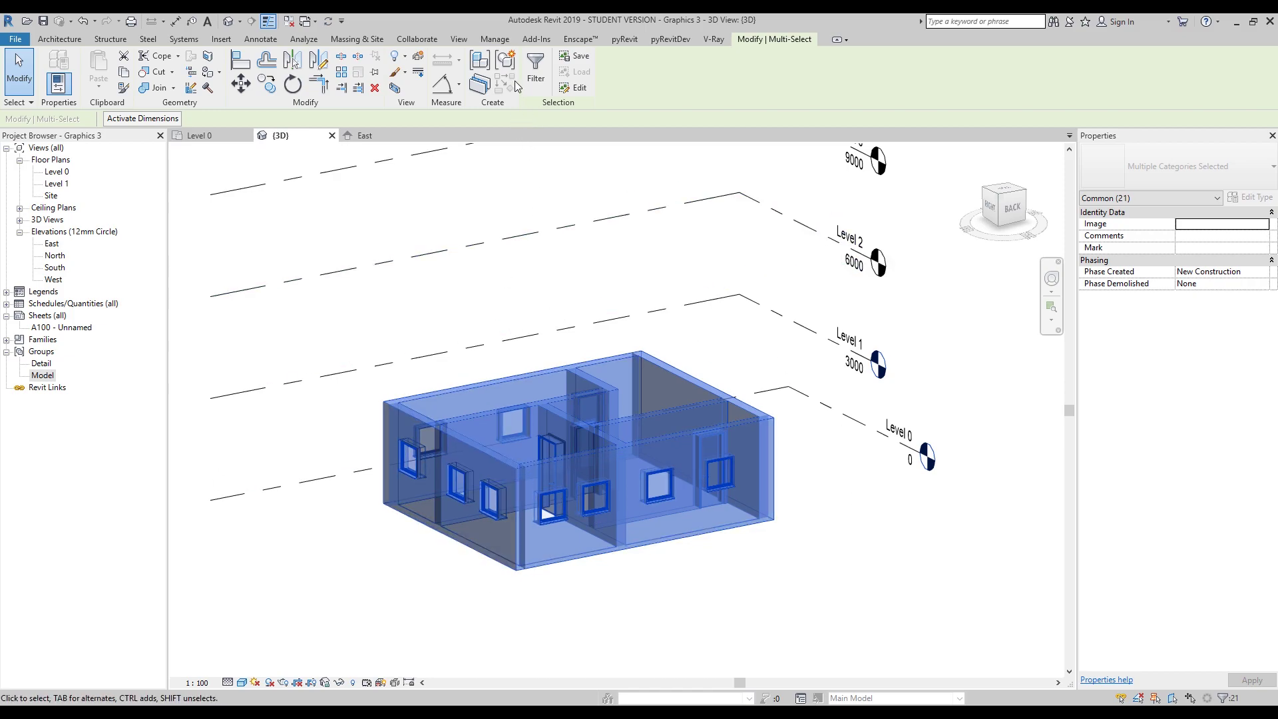
left_click(506, 61)
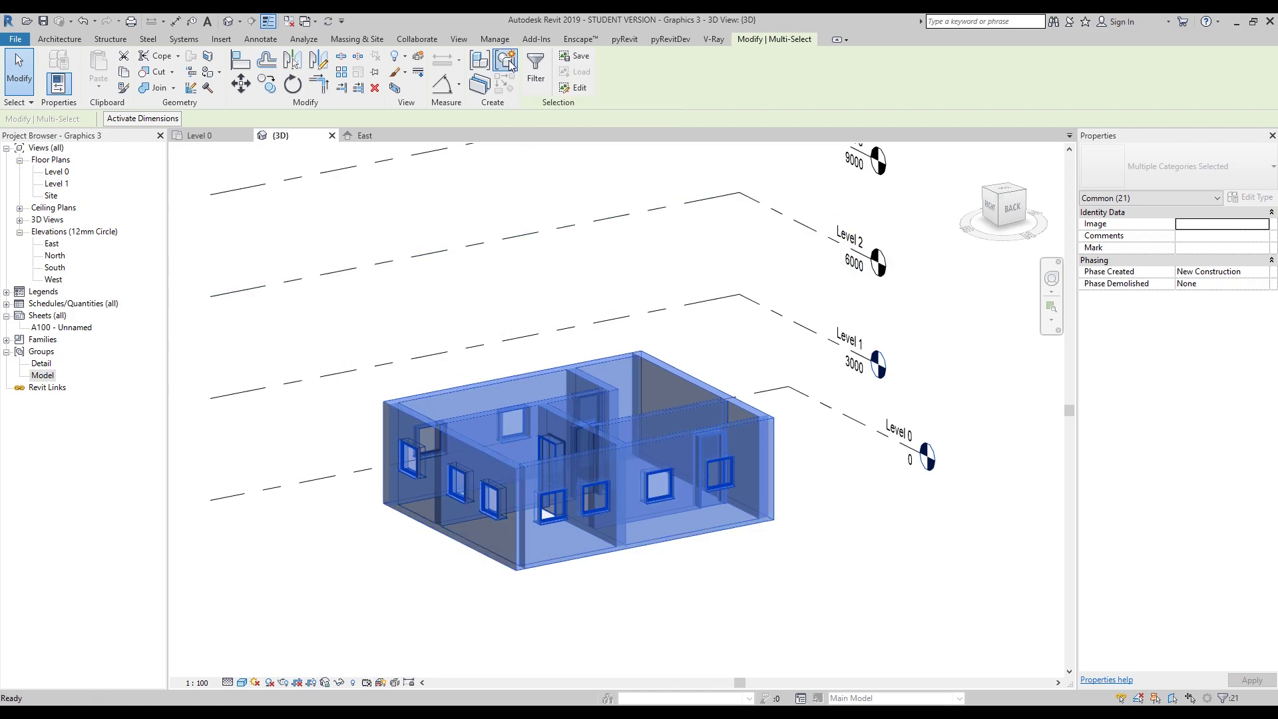
type("Type Lvl 1")
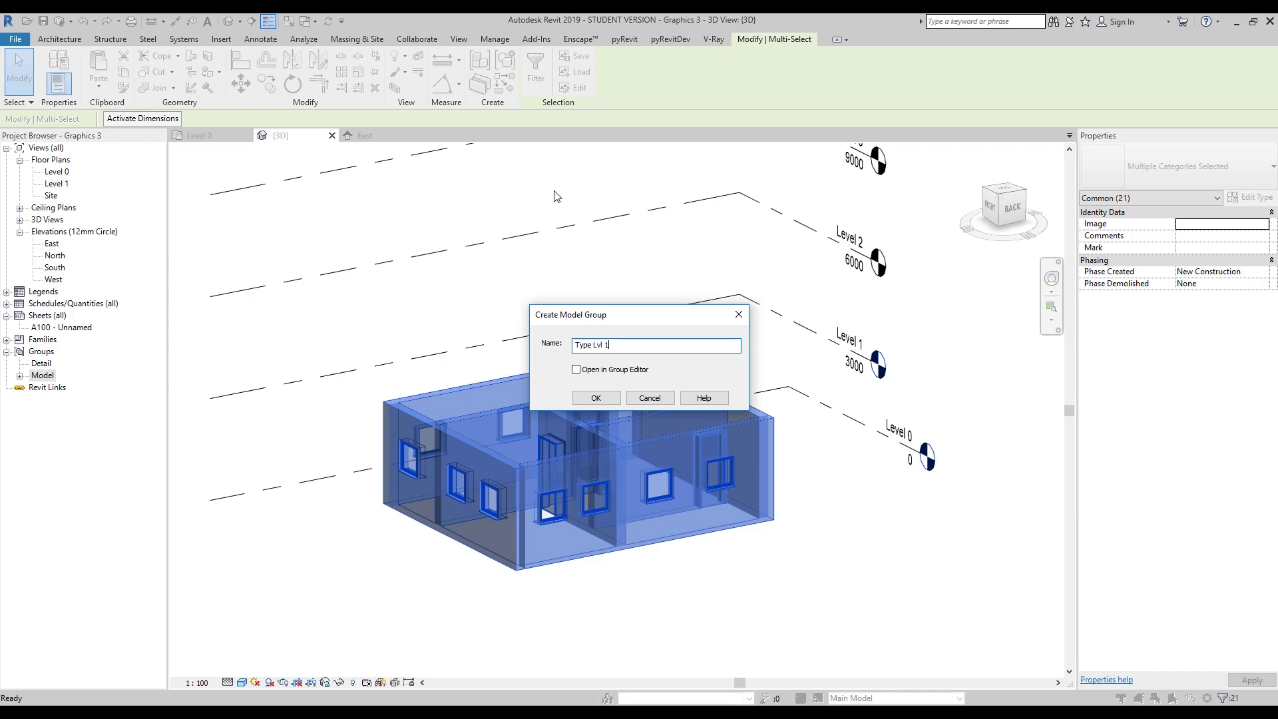
left_click(596, 398)
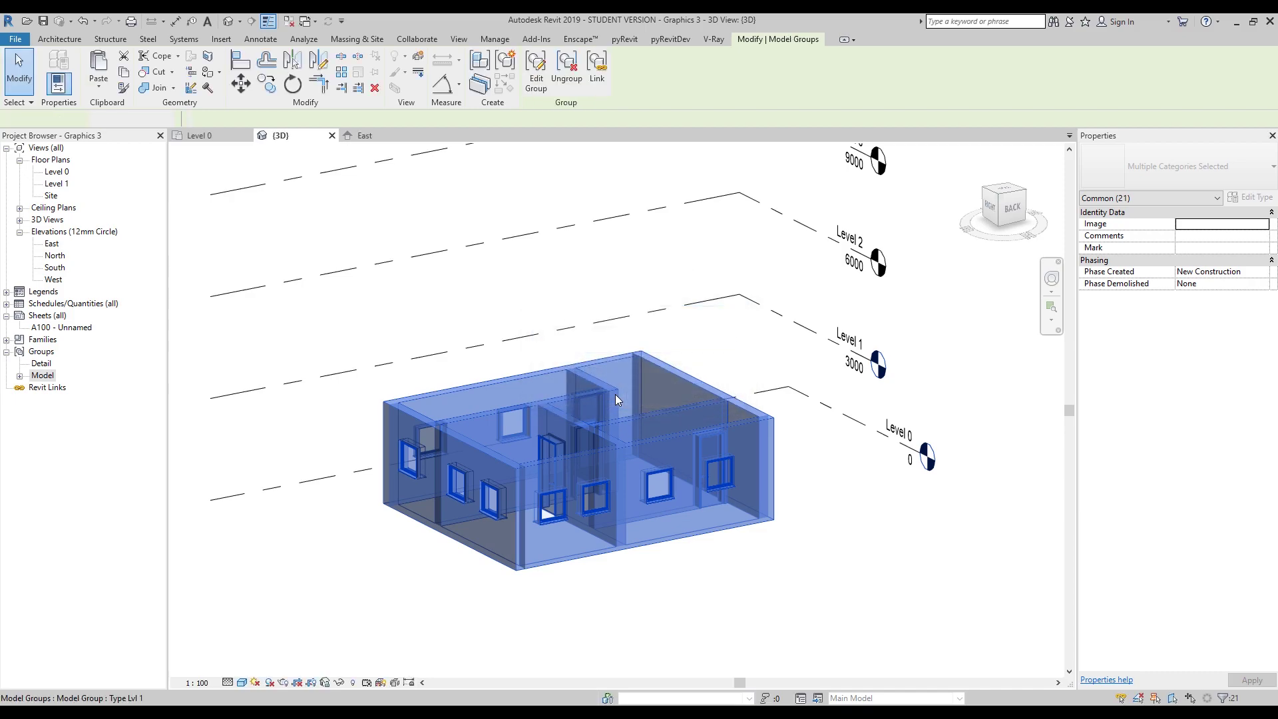
left_click(597, 588)
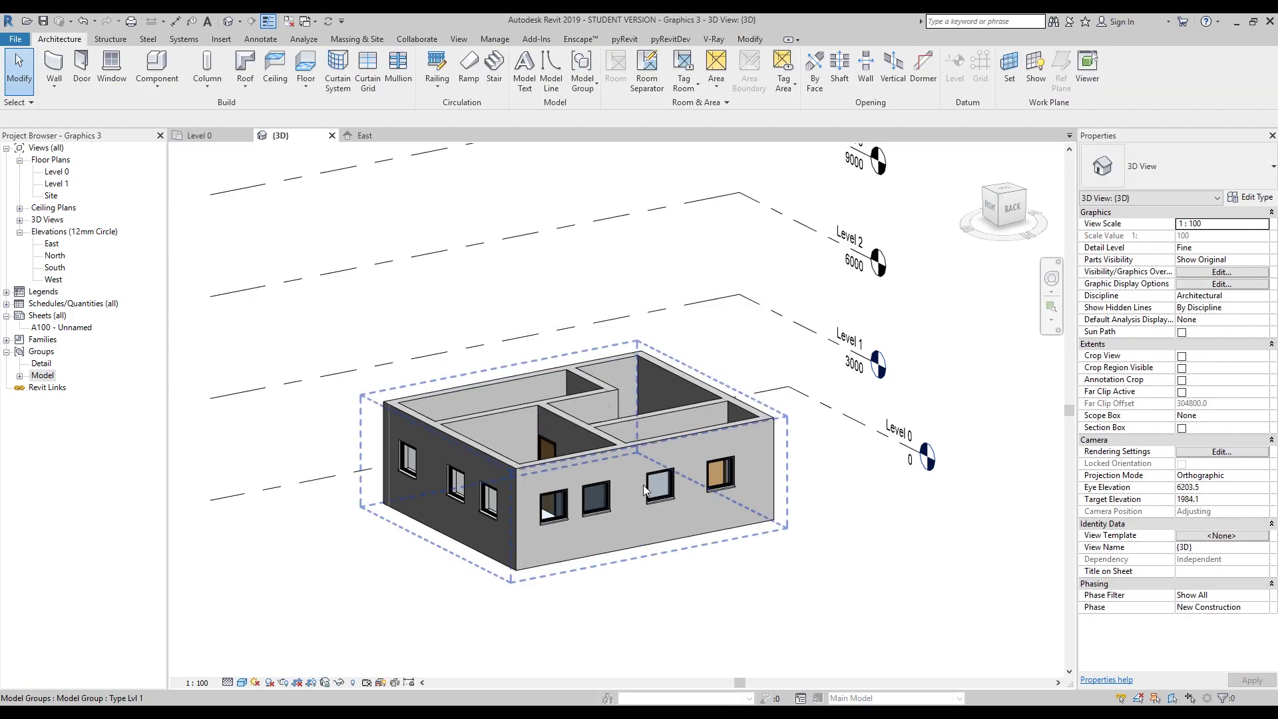
Copy the Type Lvl 1 group and paste it aligned to Level 1, Level 2 and Level 3.
left_click(542, 553)
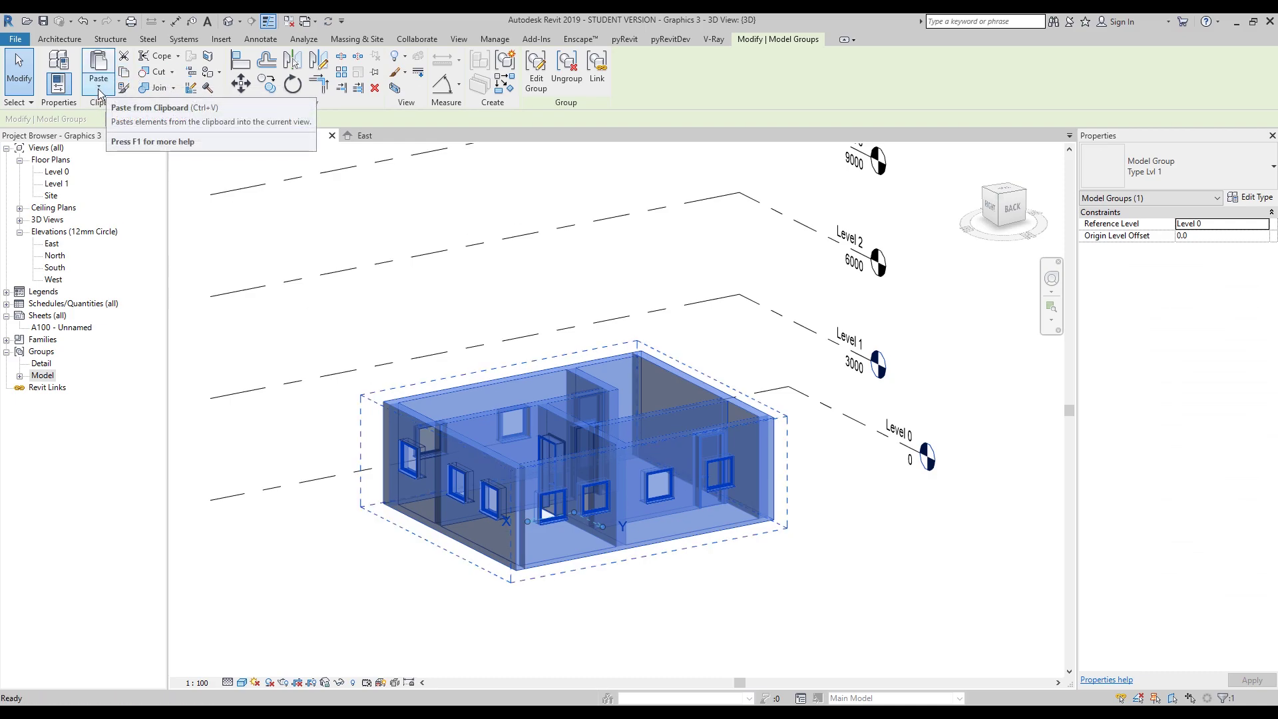
left_click(98, 94)
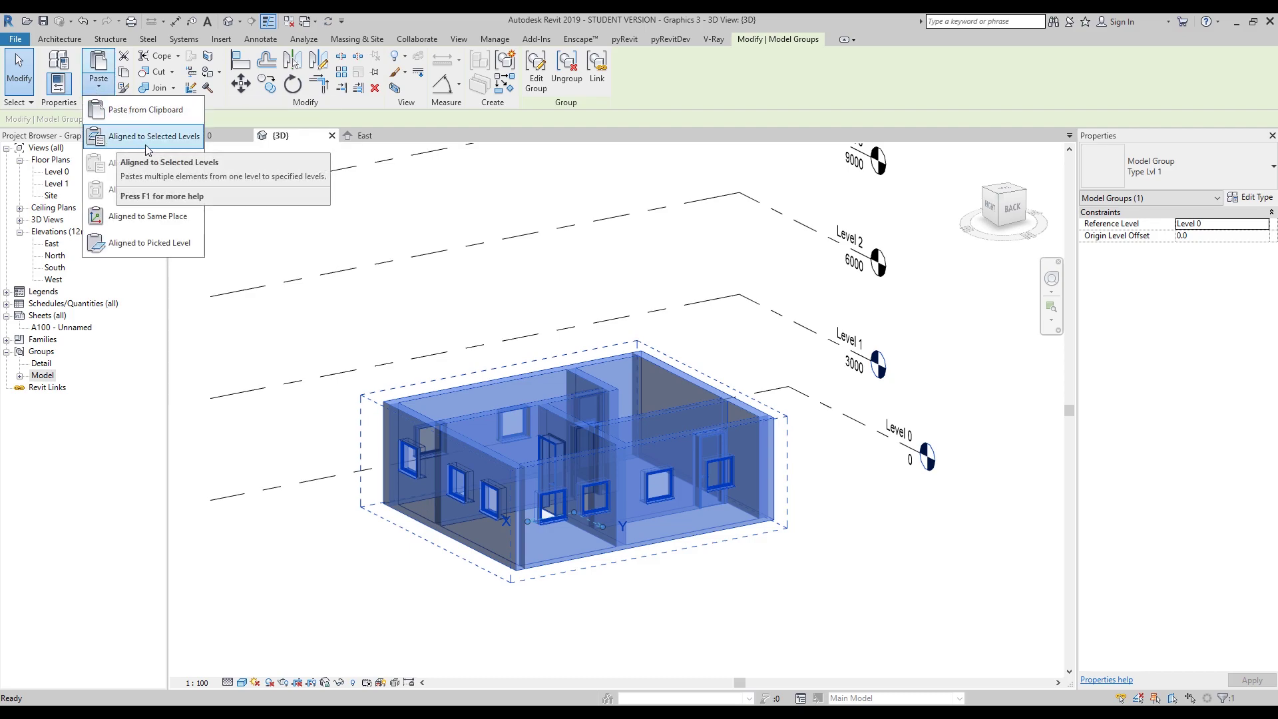
left_click(147, 141)
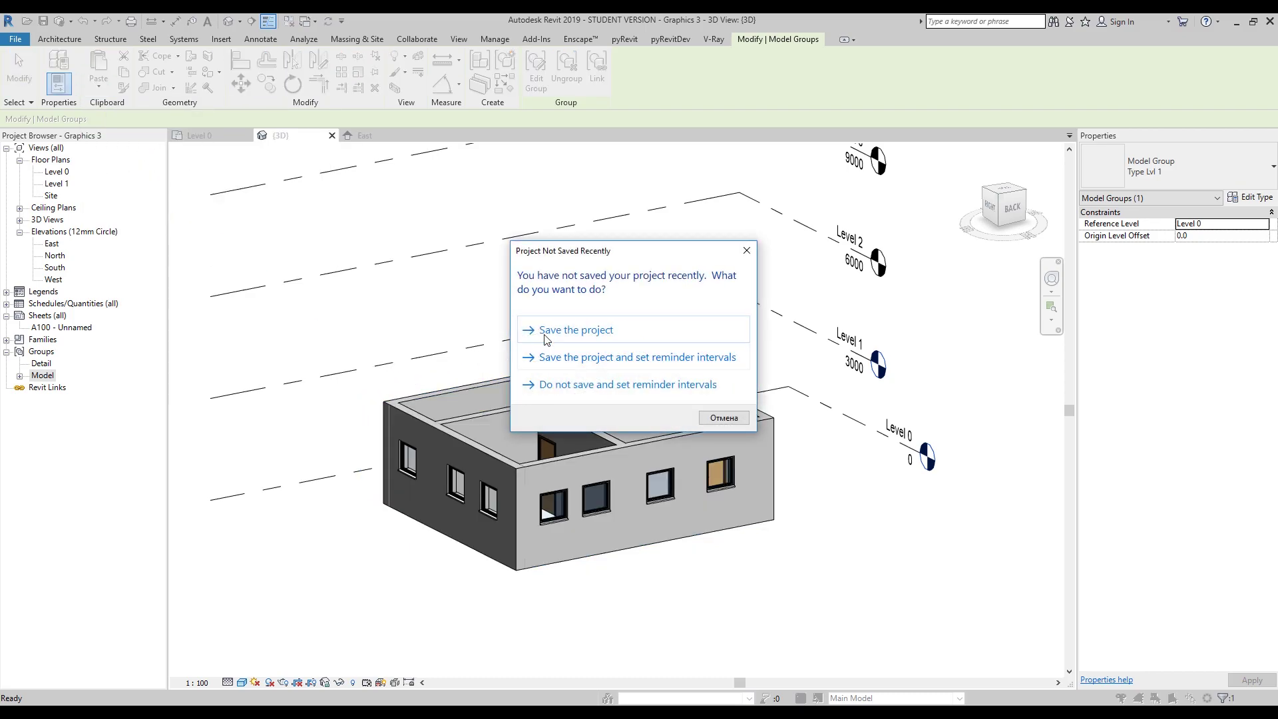
left_click(746, 251)
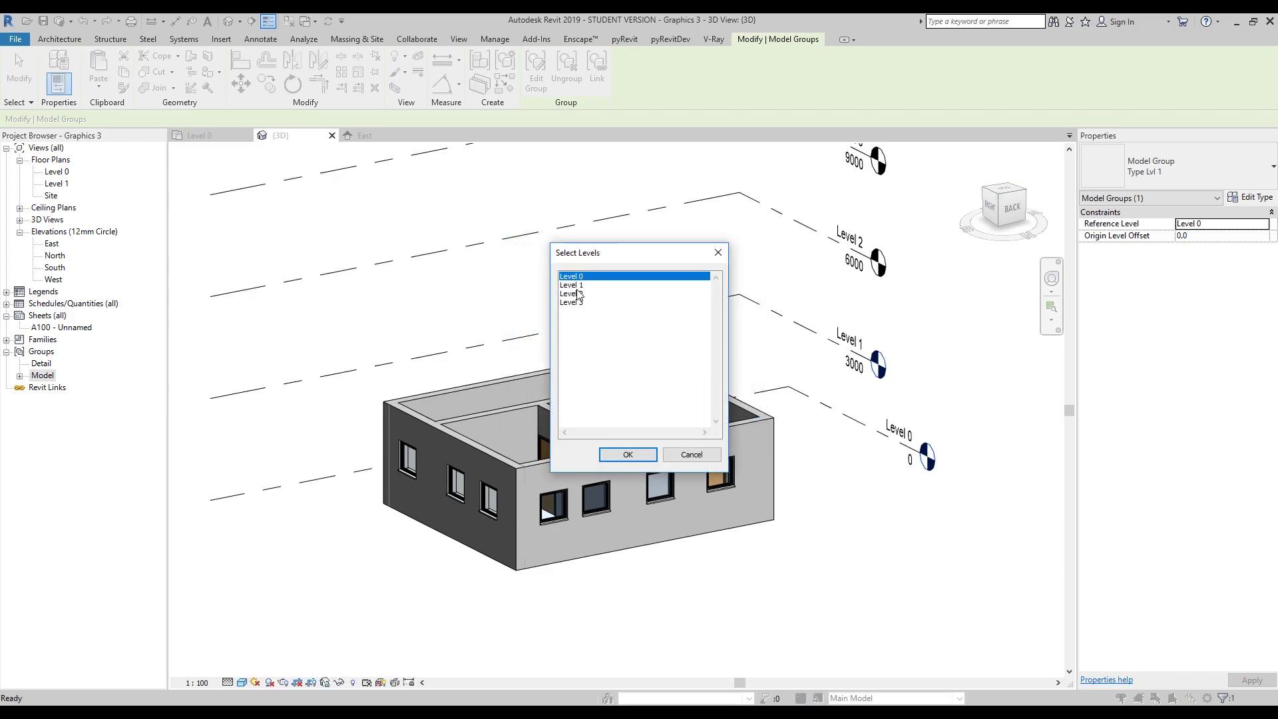
left_click(580, 285)
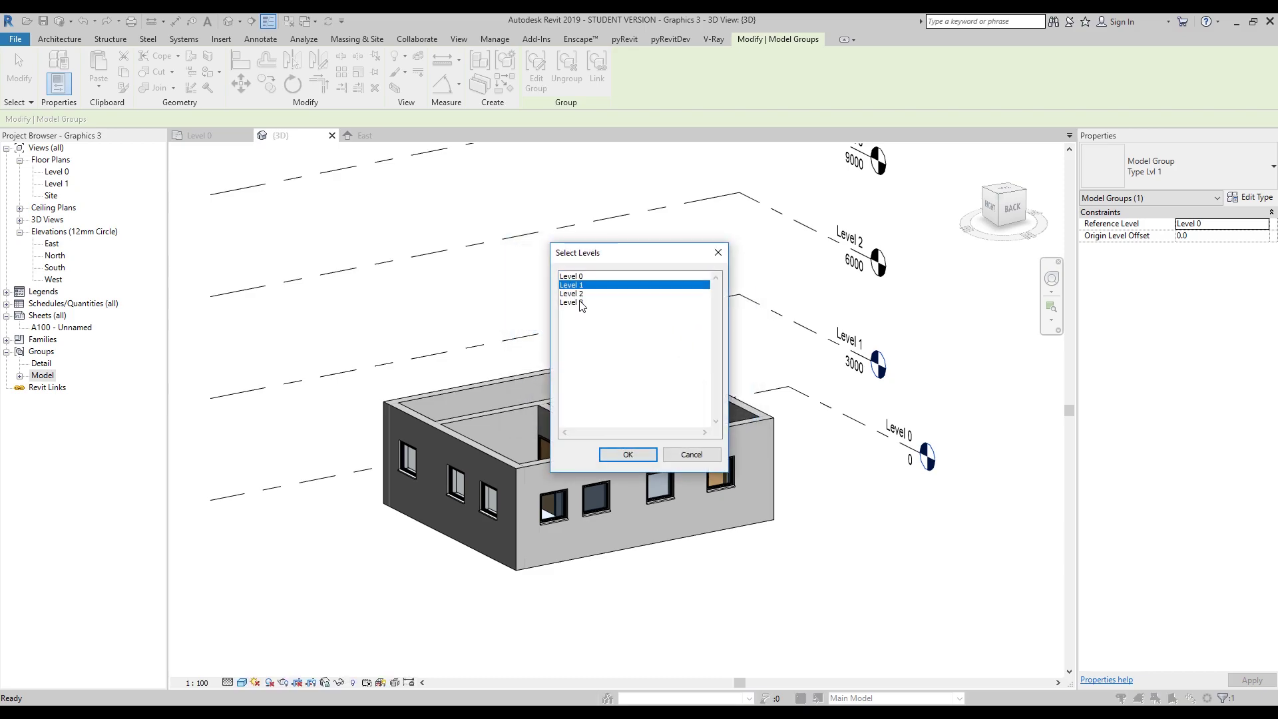
left_click(577, 302, "shift")
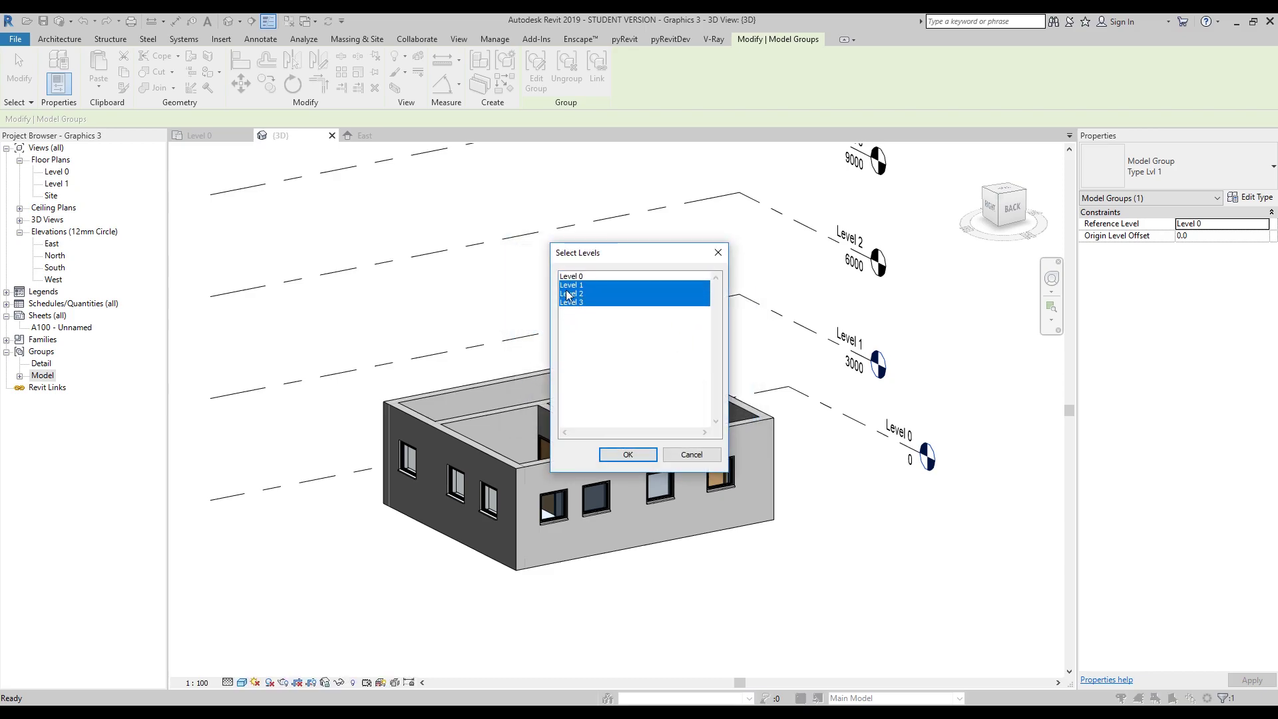
left_click(710, 575)
scroll(697, 516, "down", 5)
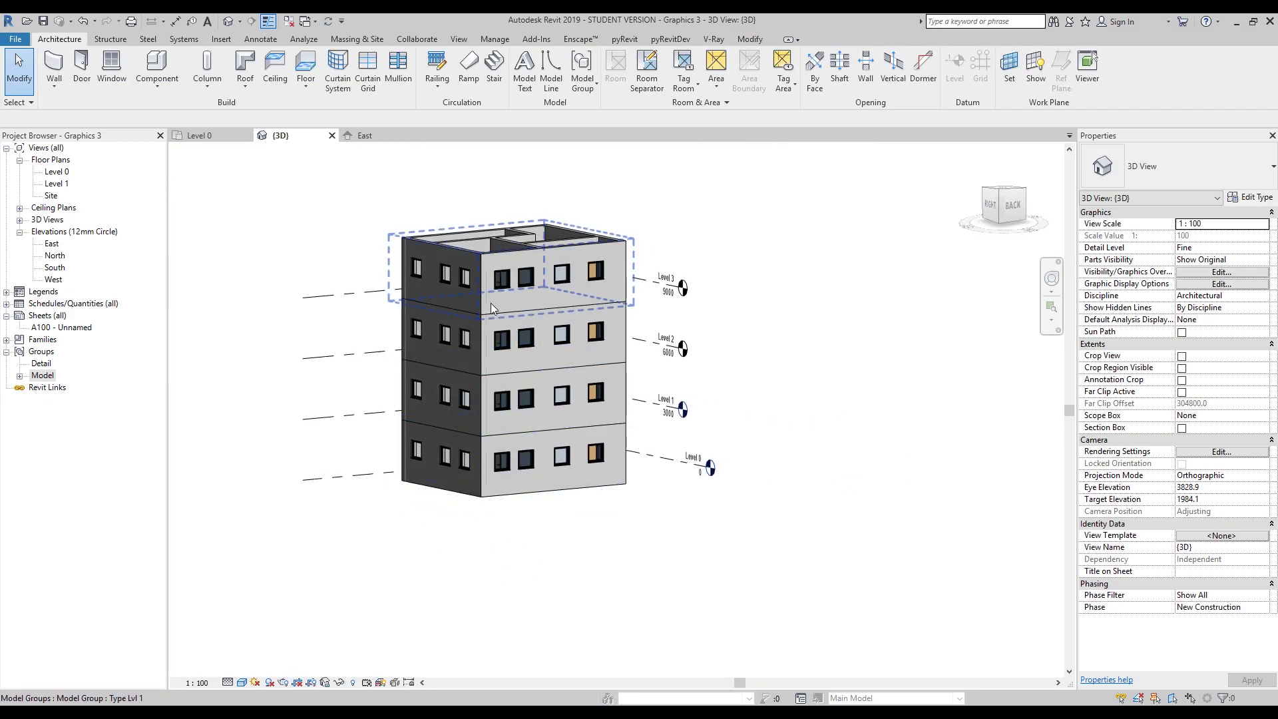
left_click(504, 391)
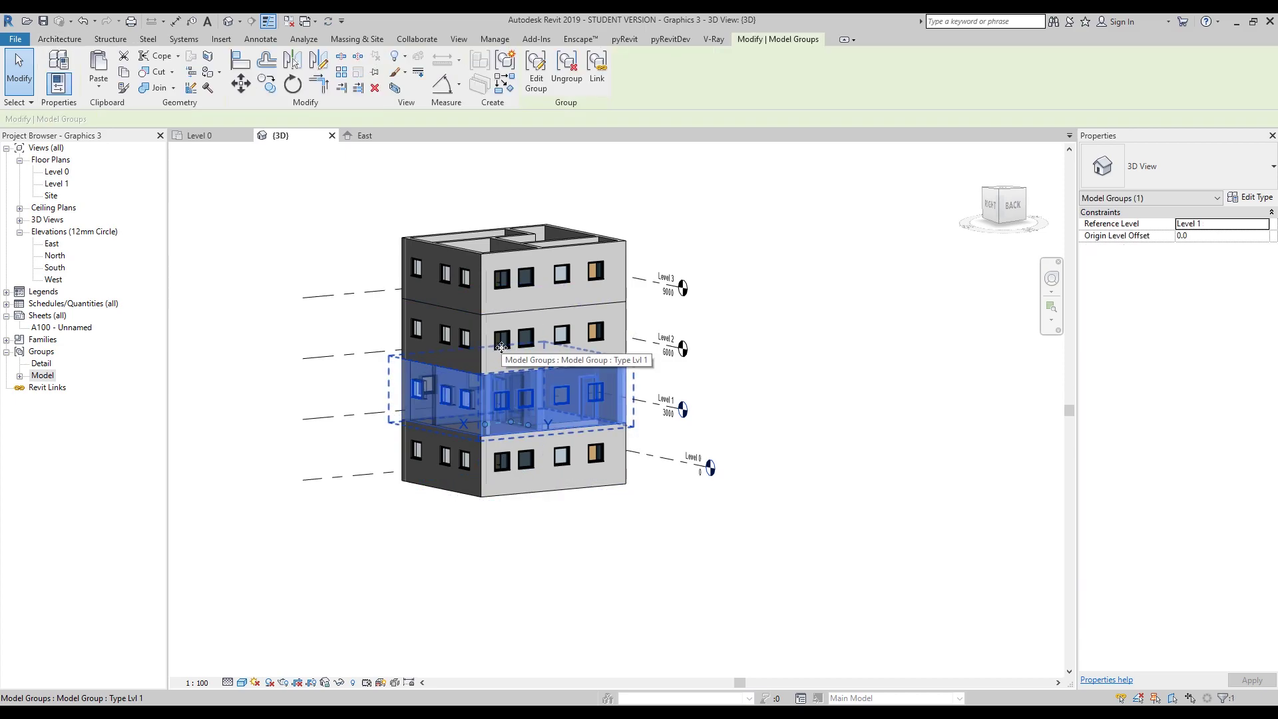
left_click(527, 520)
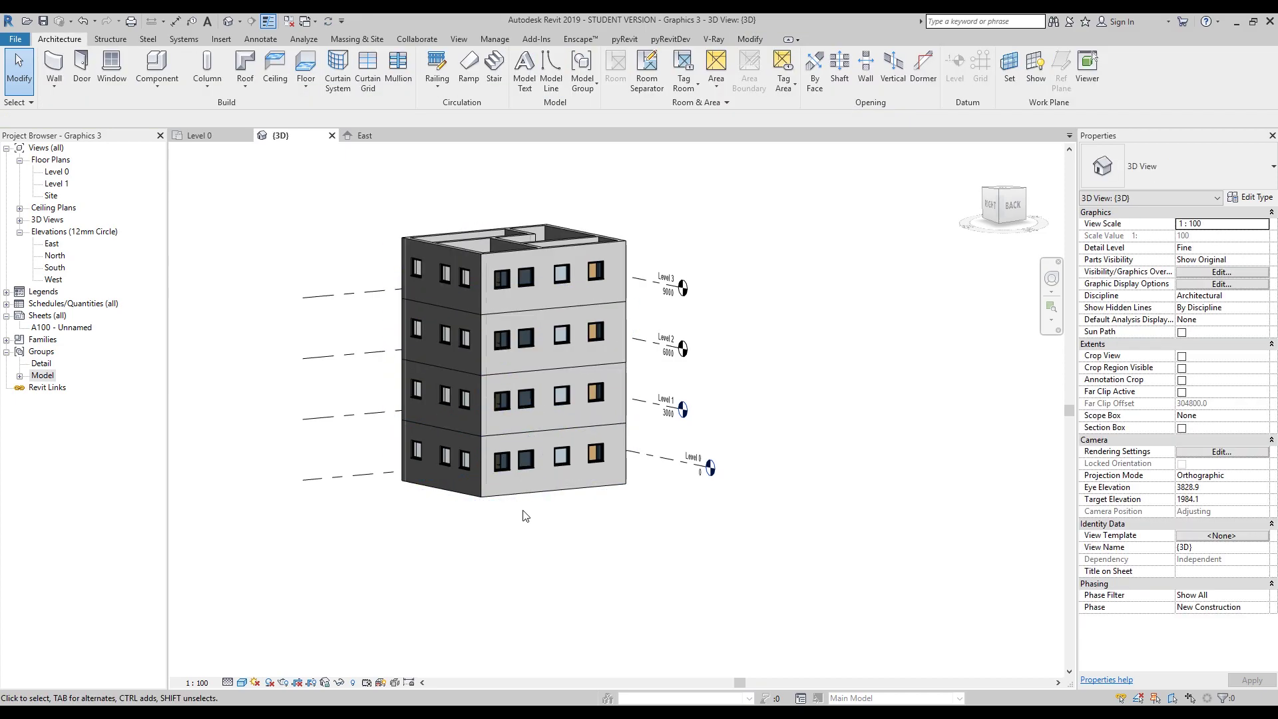
Edit the ground-floor group to delete the light facade's window nearest the front corner, then finish the group edit.
scroll(516, 506, "up", 3)
middle_click_drag(510, 488, 525, 589)
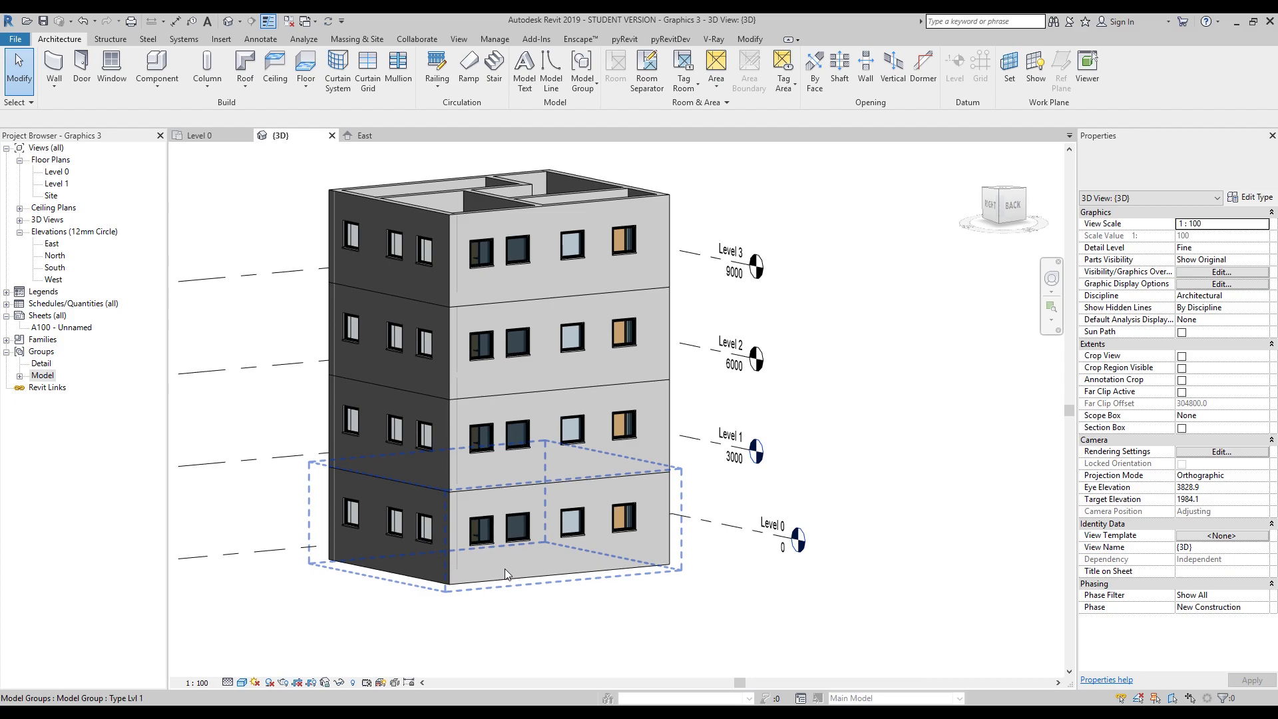
left_click(505, 566)
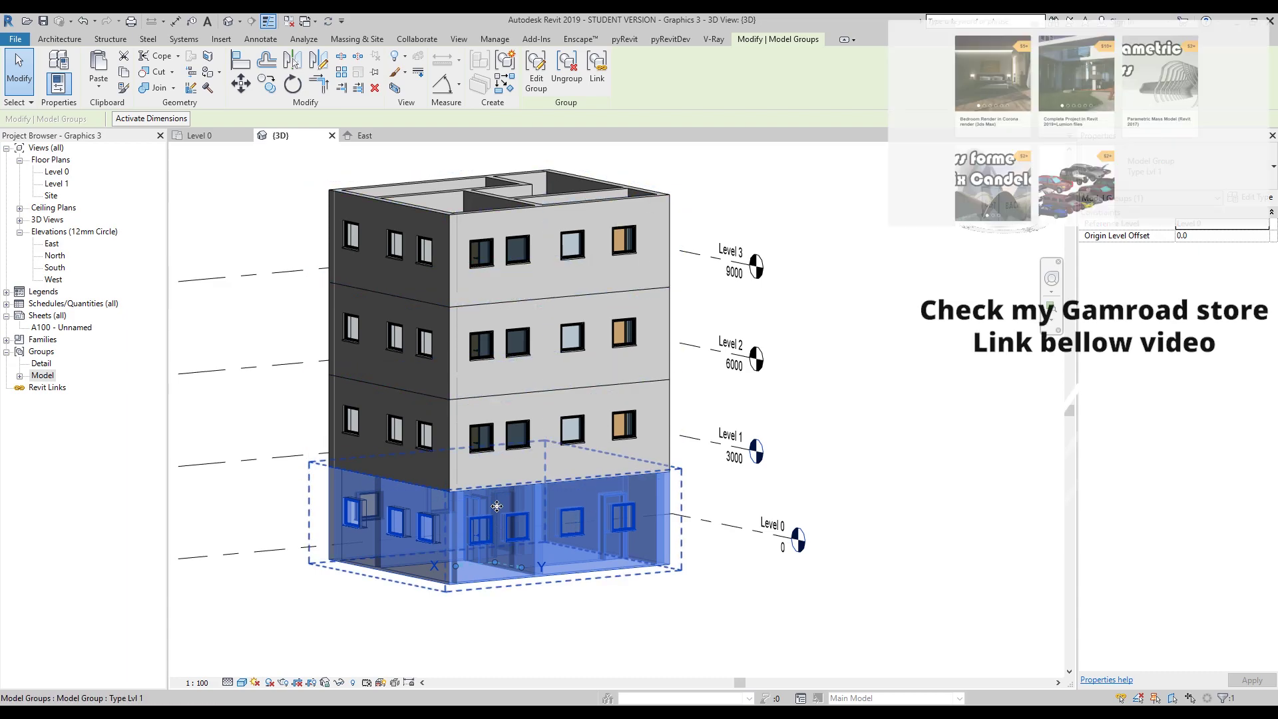
left_click(526, 79)
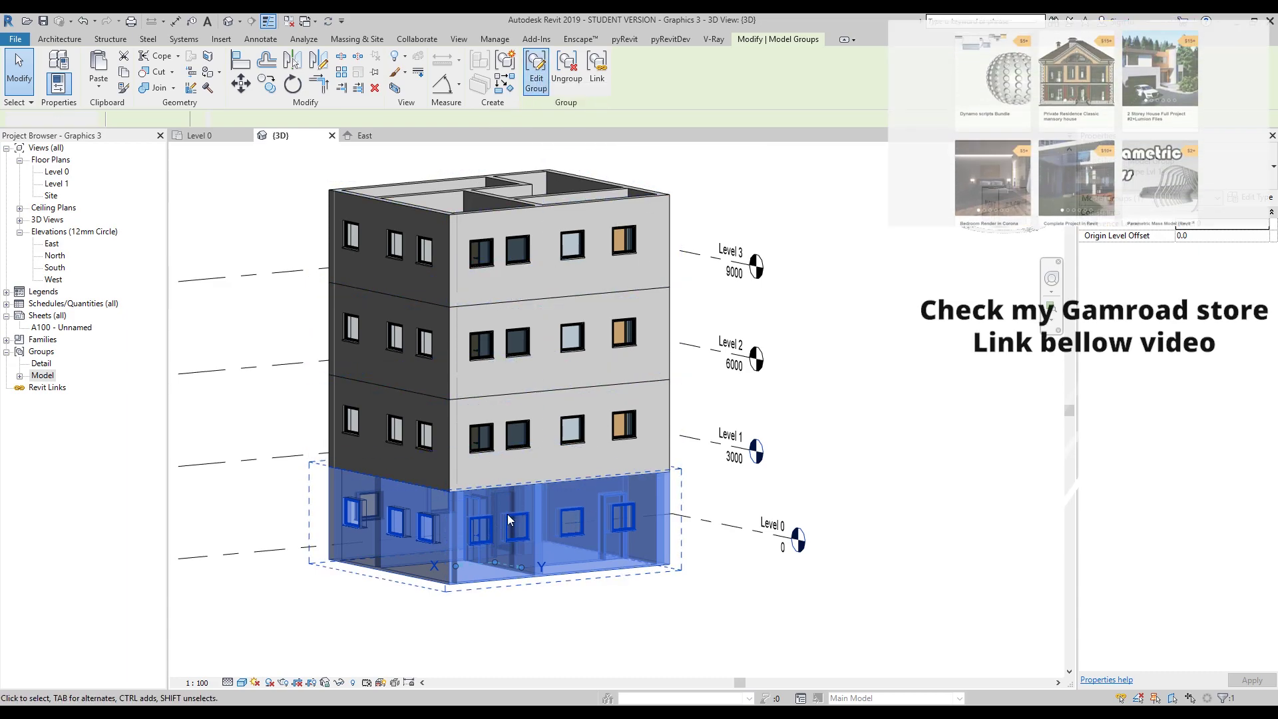
left_click(483, 538)
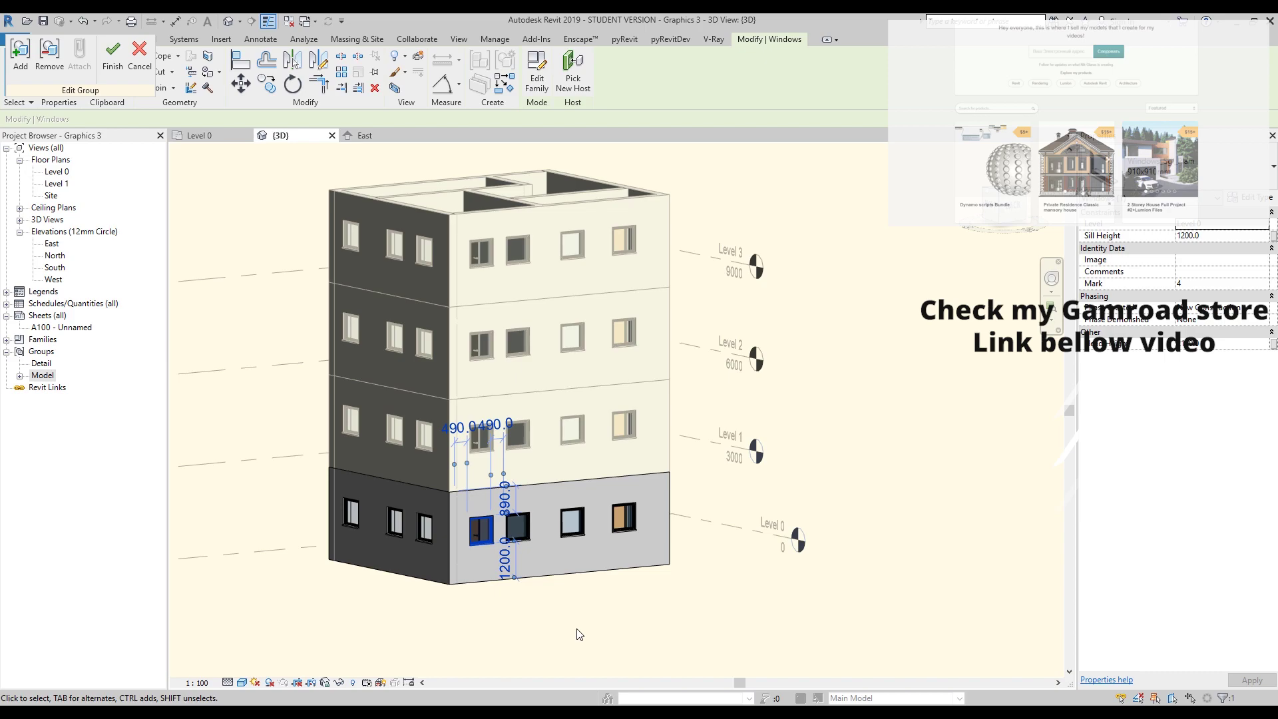
key("Delete")
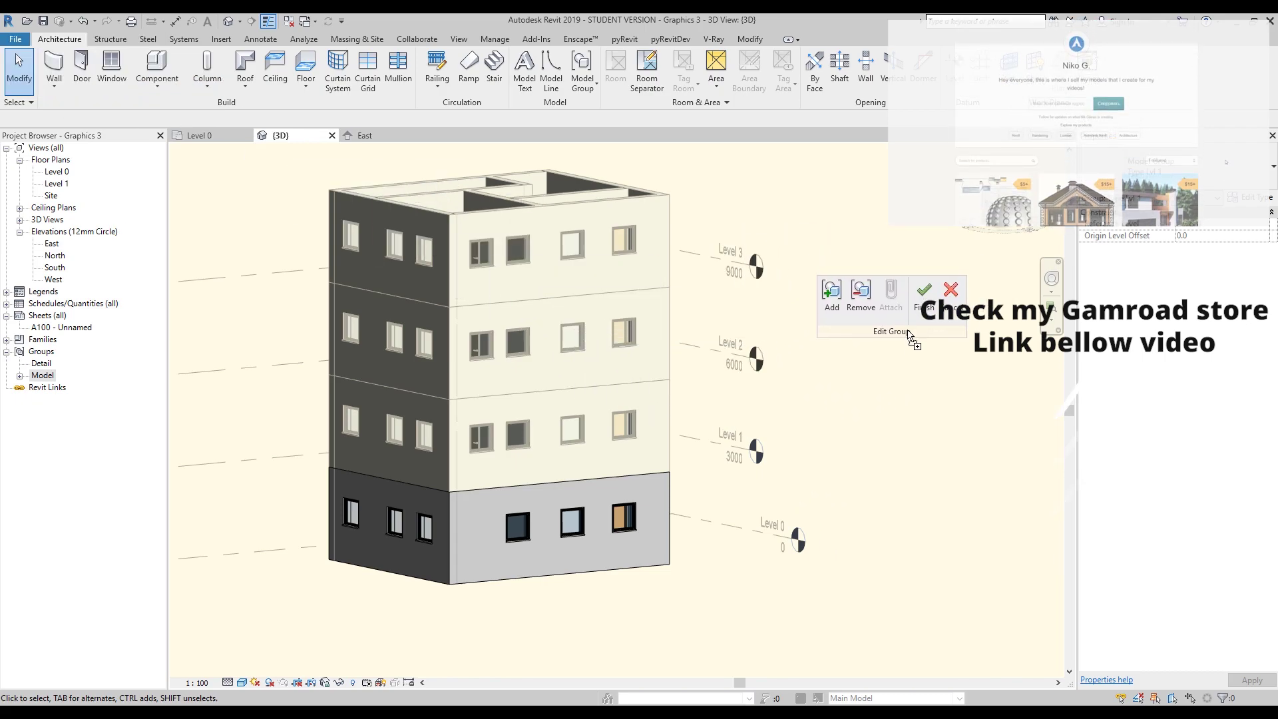
left_click(924, 299)
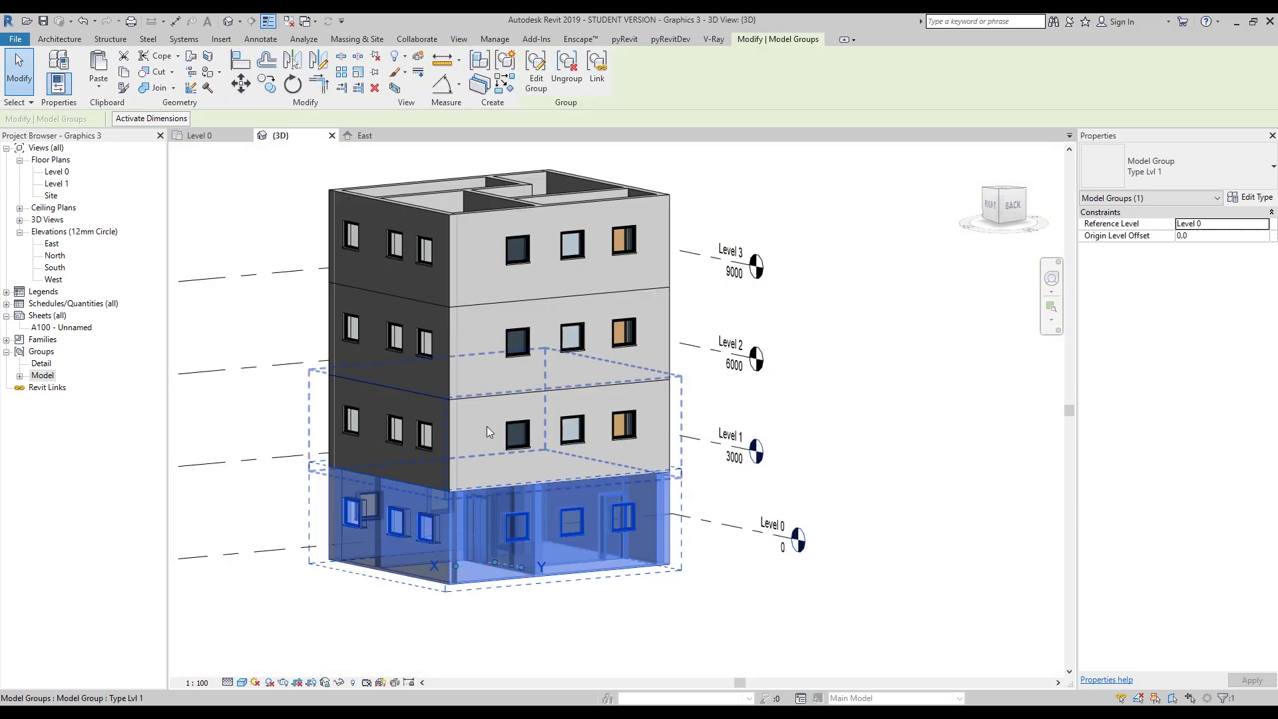
left_click(974, 484)
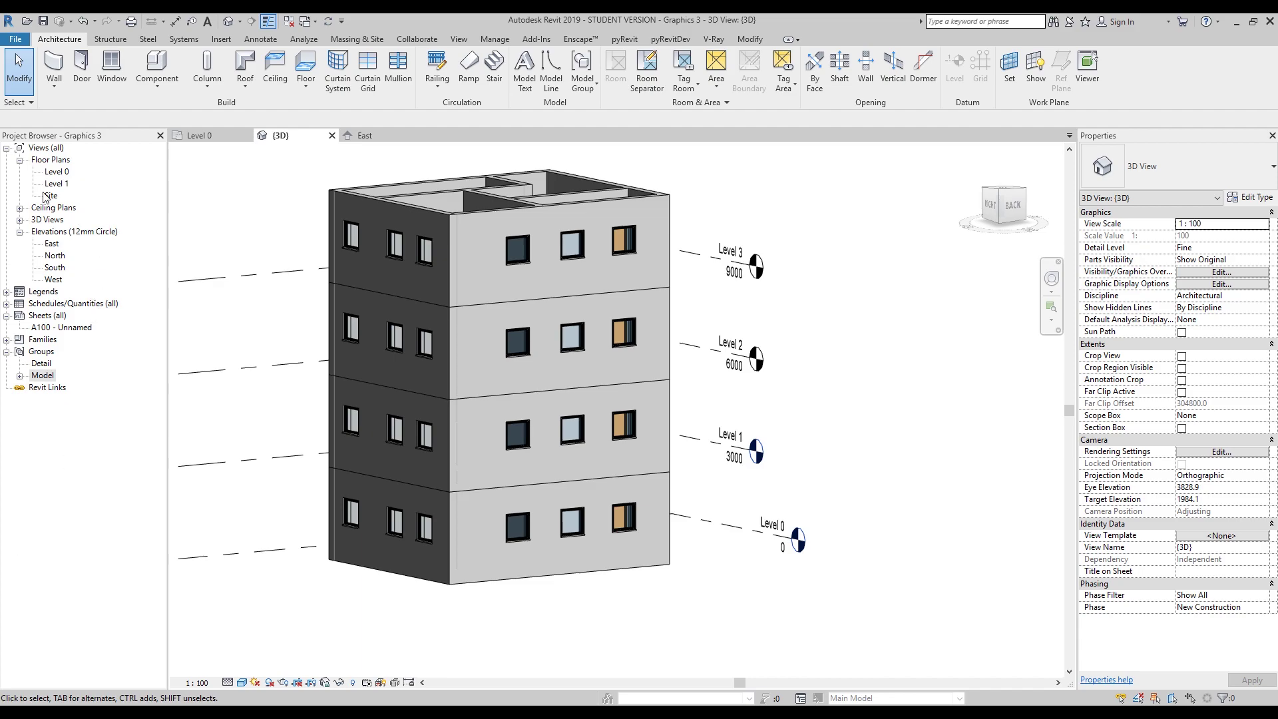
On the Level 0 plan, draw Wall-Ret_300Con walls enclosing a small rectangular shaft at the inner wall corner, with the closing side about 800 mm long.
double_click(60, 175)
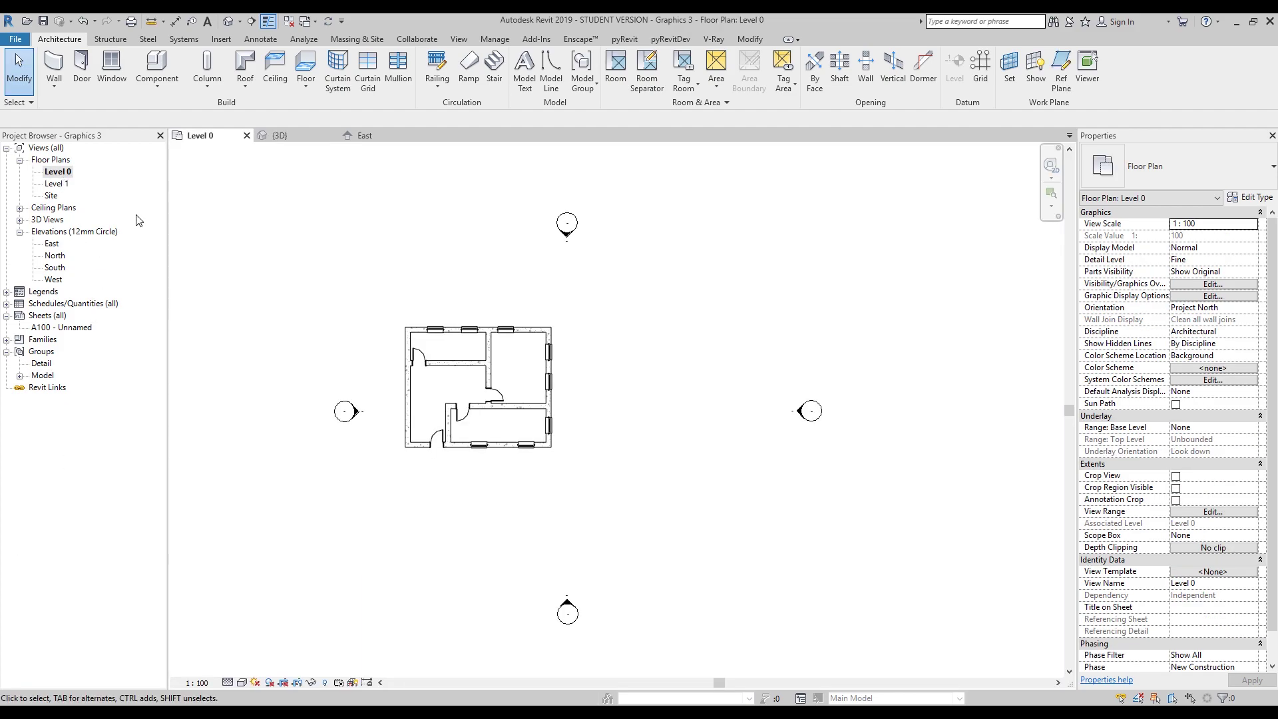
scroll(417, 373, "up", 4)
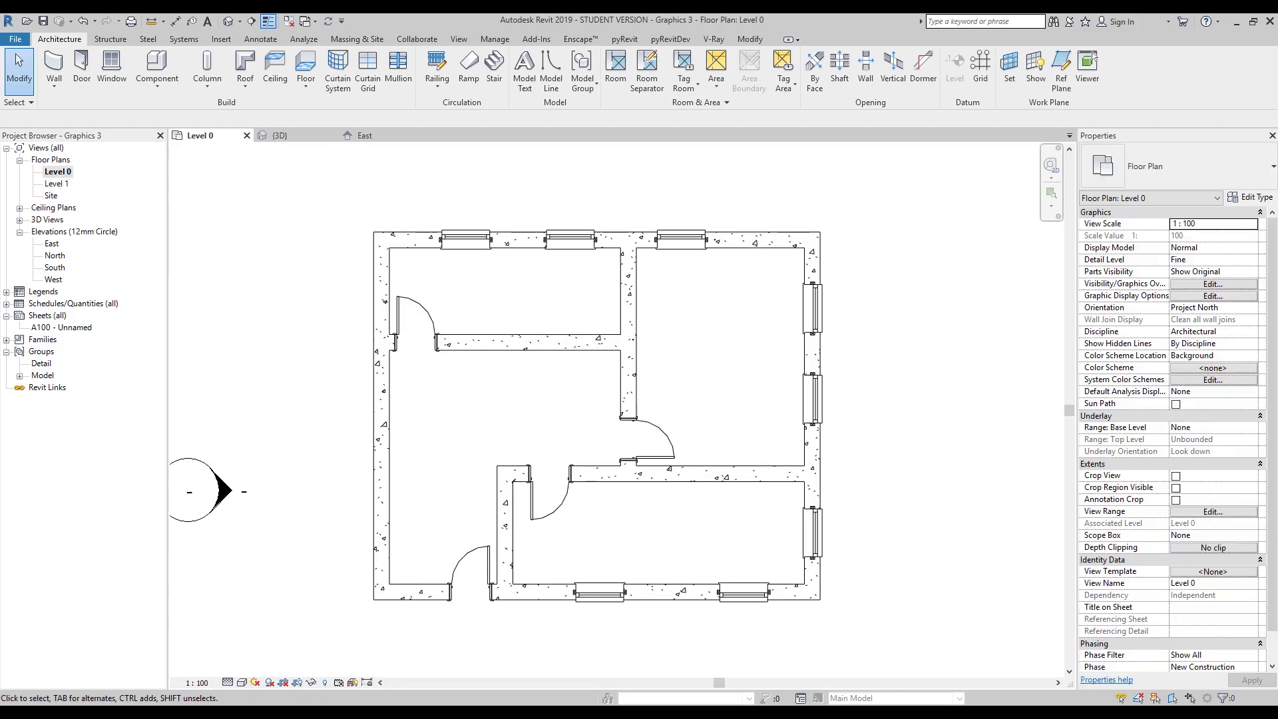
left_click(54, 63)
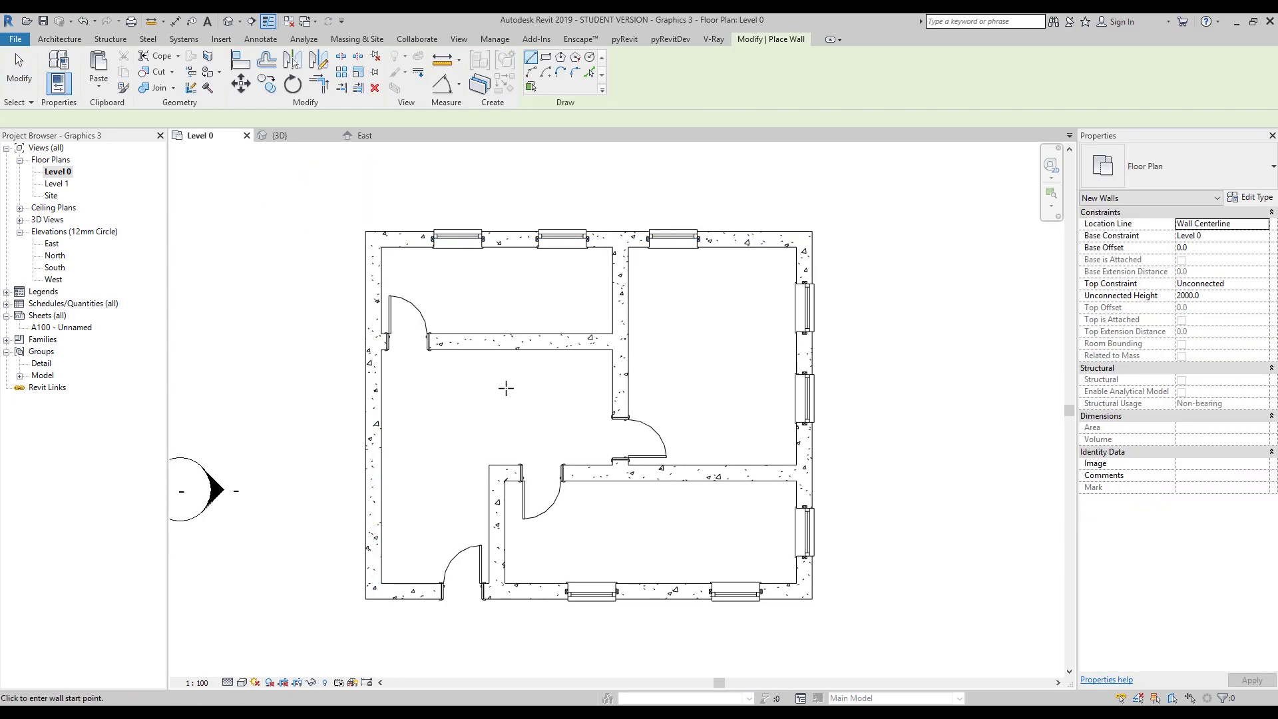
scroll(506, 388, "up", 2)
left_click(484, 524)
left_click(420, 524)
left_click(420, 398)
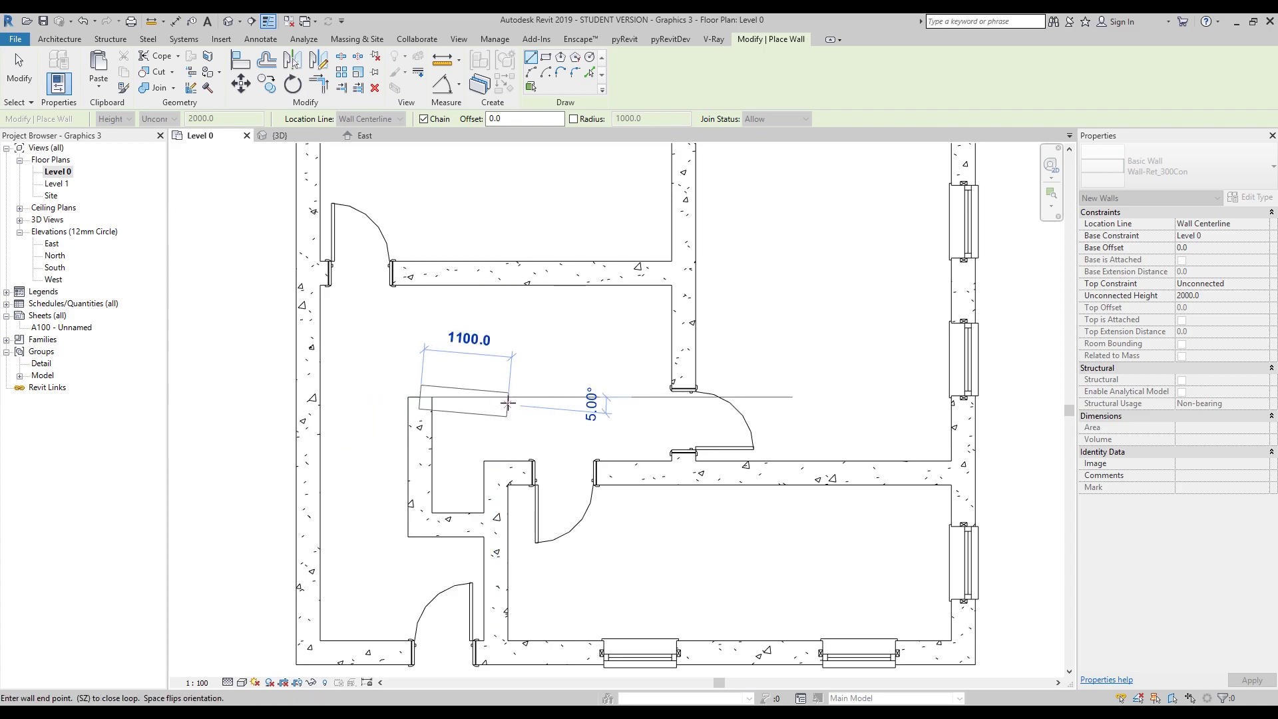
left_click(496, 398)
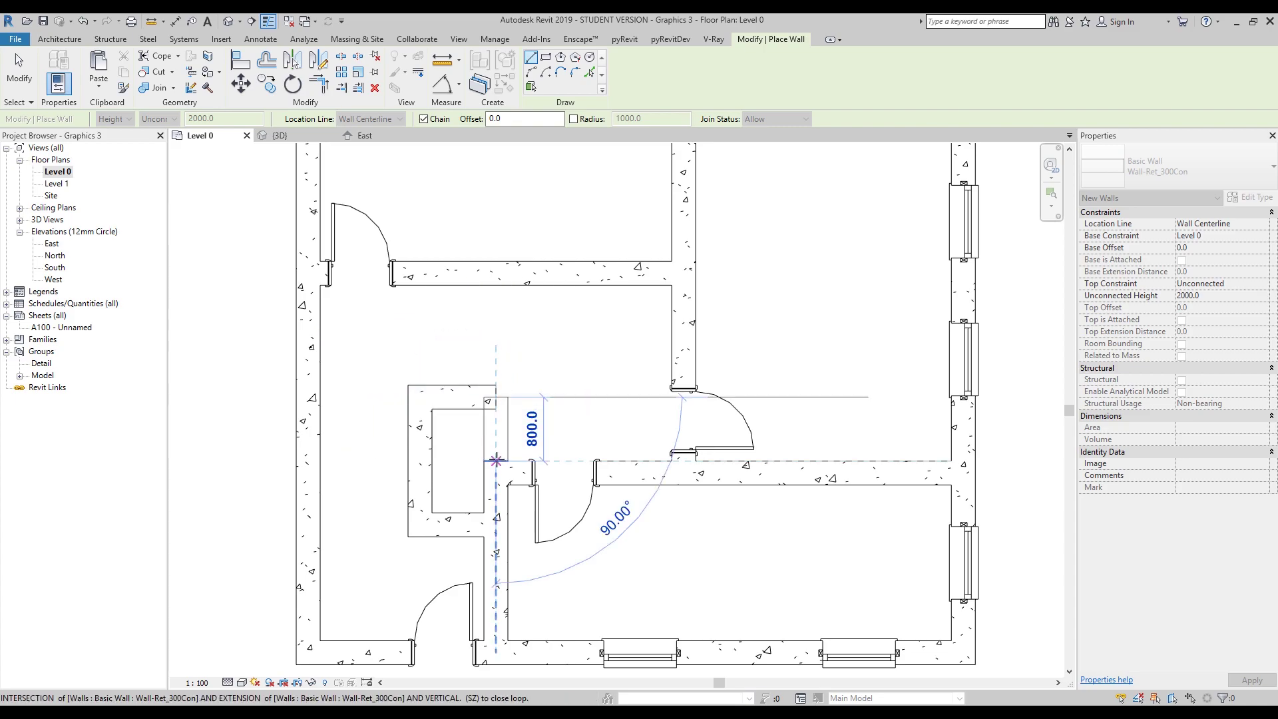
left_click(492, 461)
key("Escape")
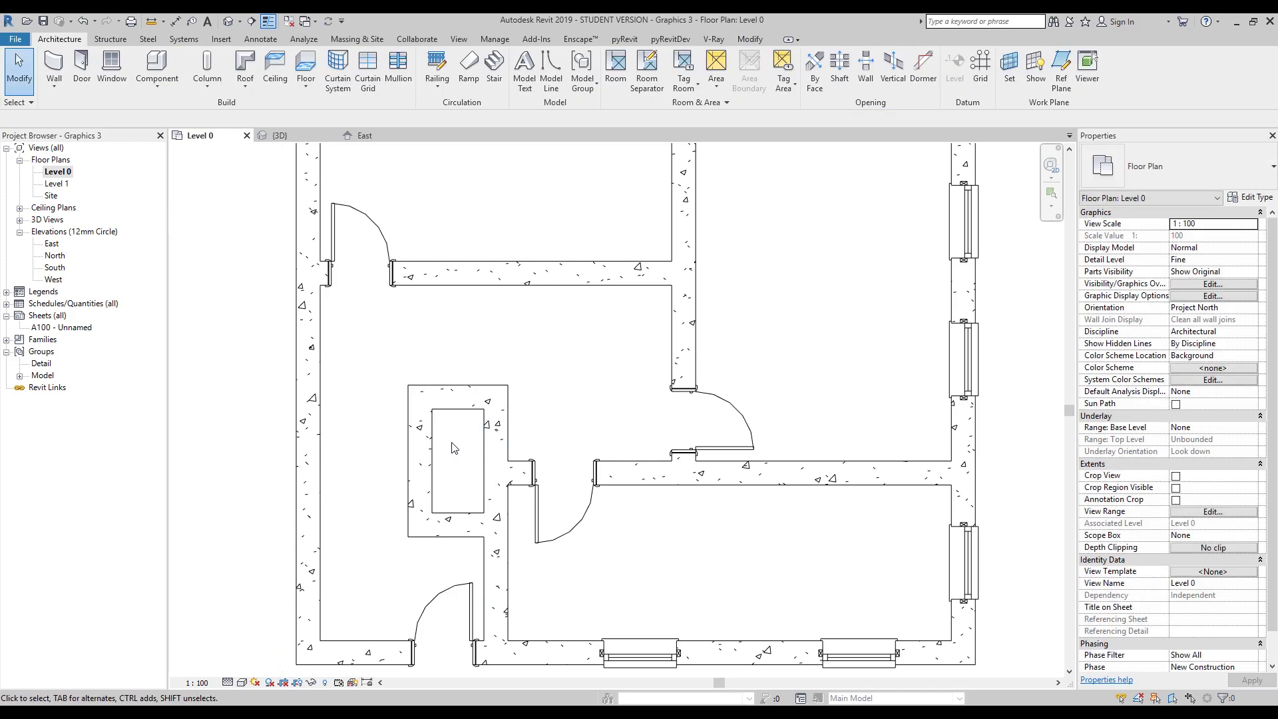
Add the new shaft walls to the Type Lvl 1 group on Level 0, finish the group edit and open the 3D view.
scroll(455, 447, "down", 2)
middle_click_drag(455, 447, 459, 469)
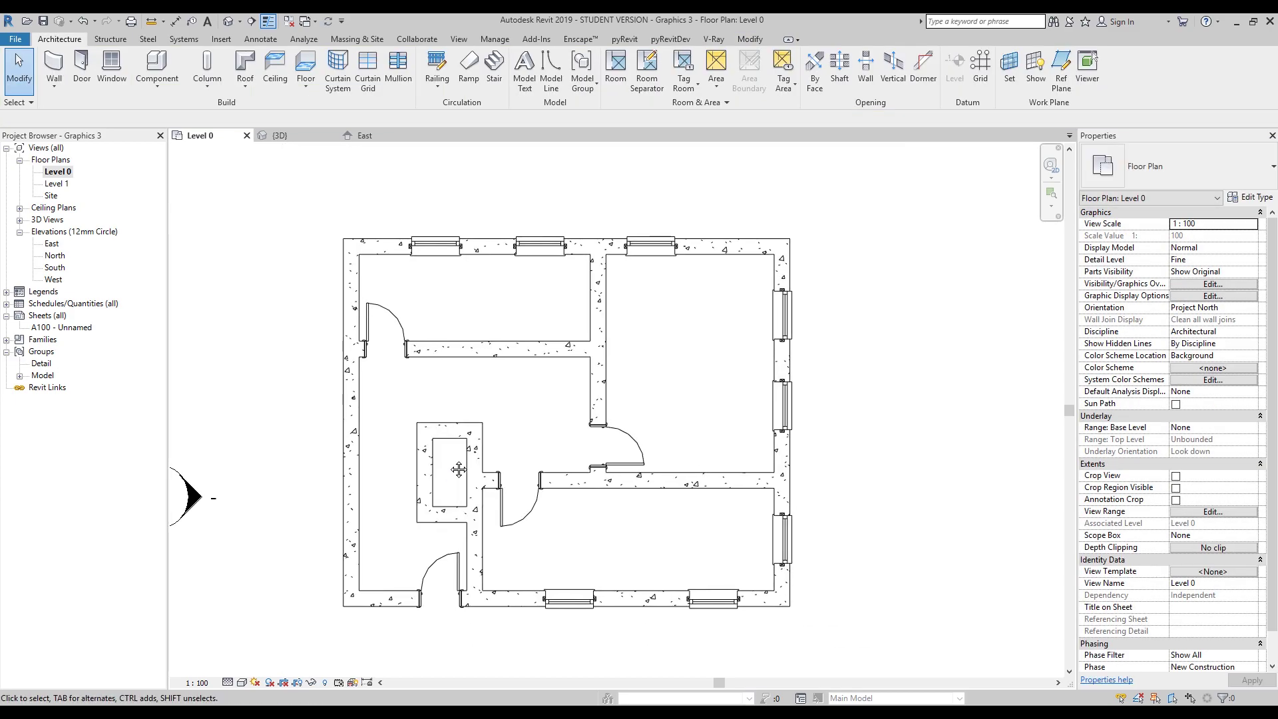
left_click(351, 408)
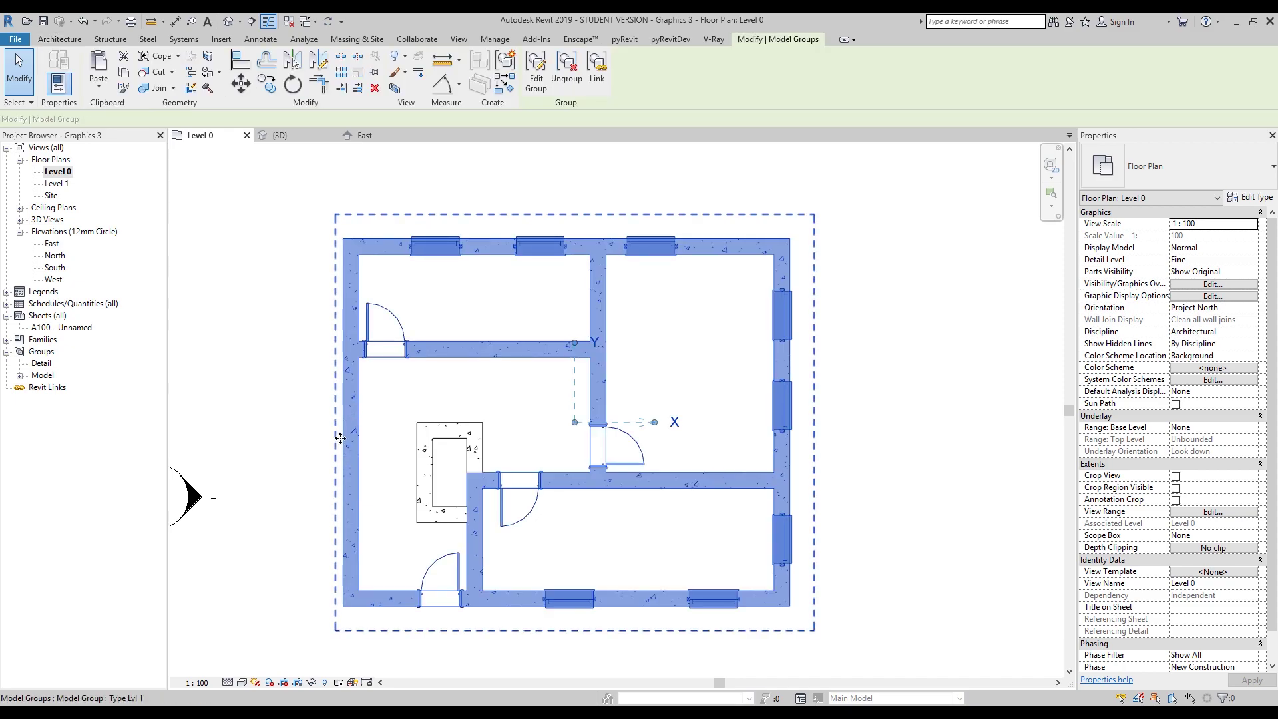
left_click(536, 70)
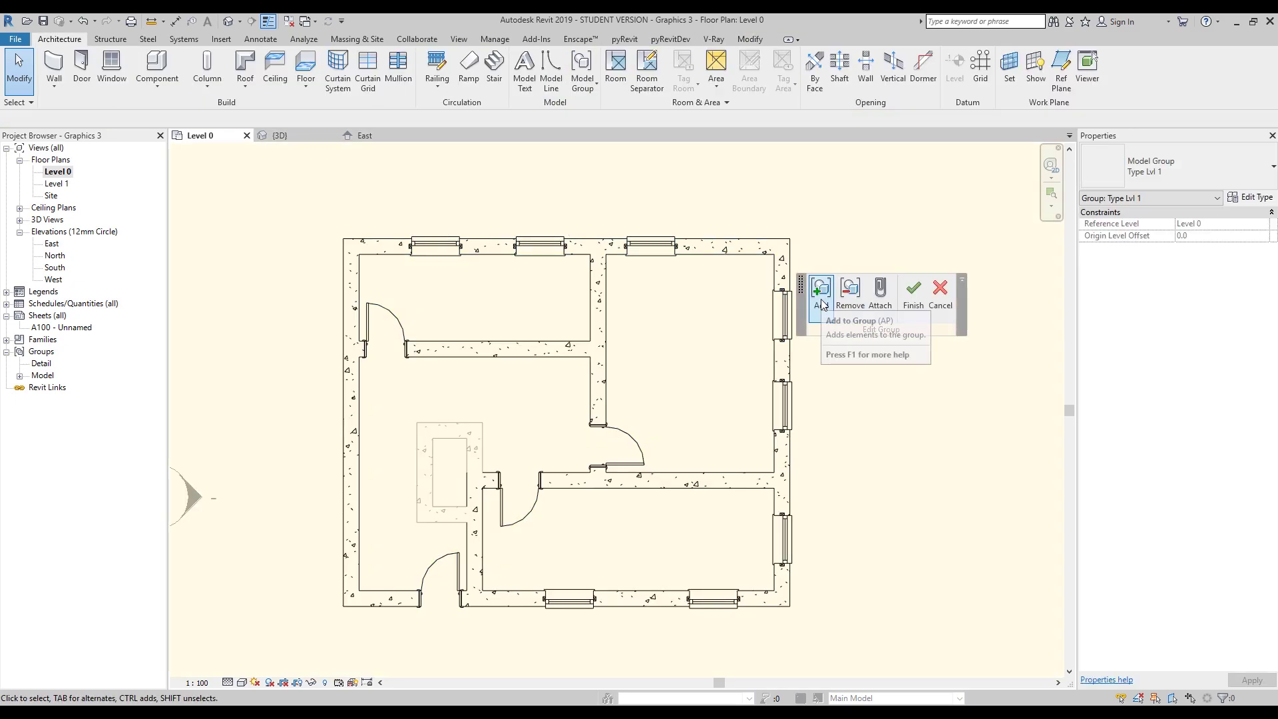
left_click(822, 293)
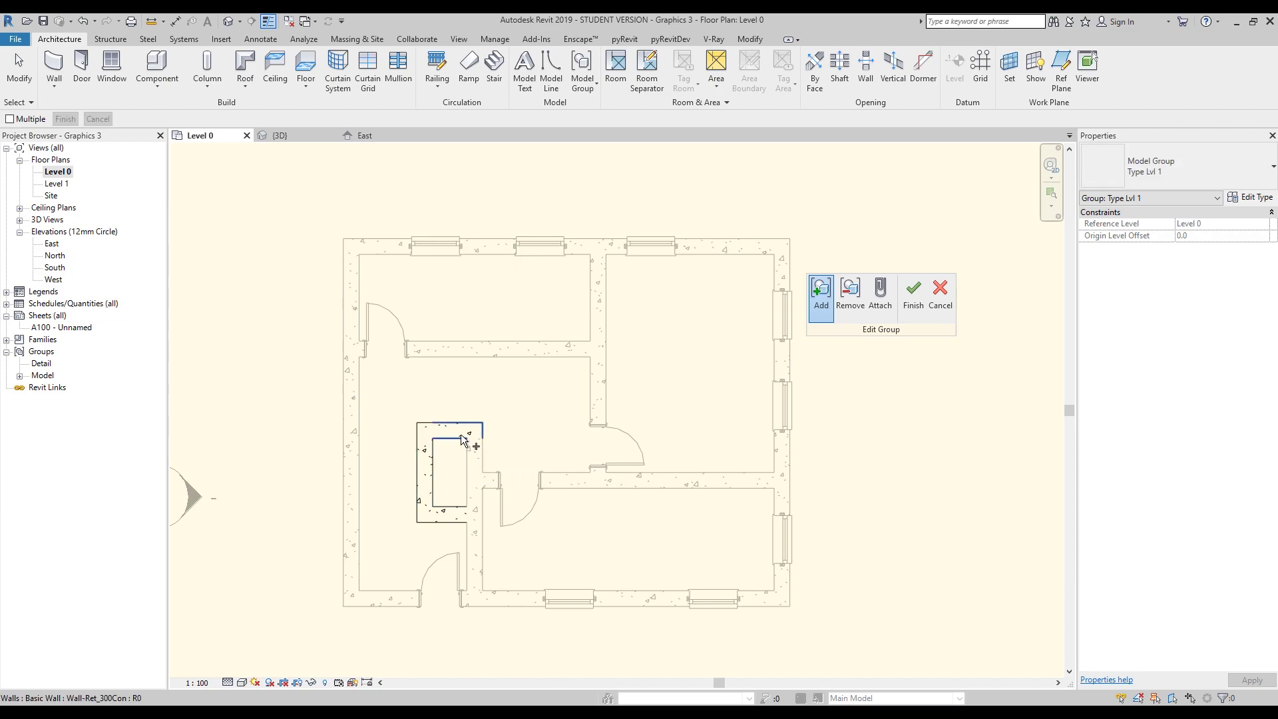
left_click(914, 297)
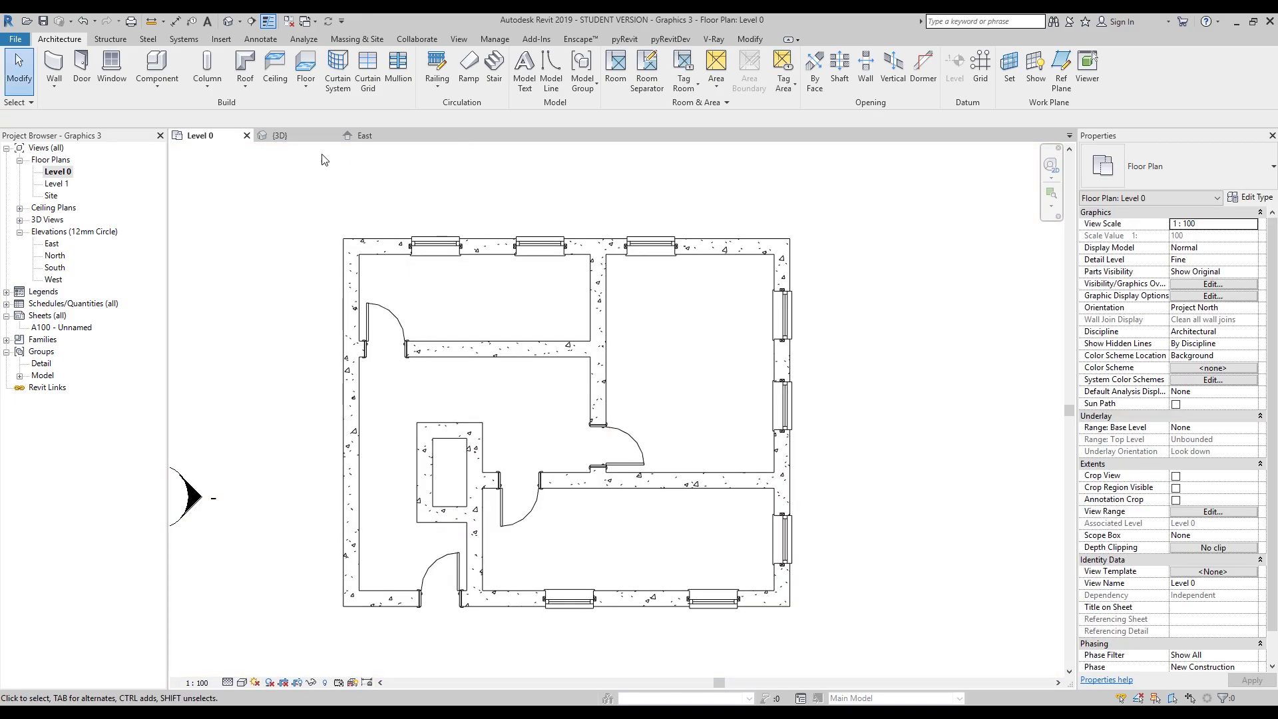
left_click(279, 136)
middle_click_drag(519, 253, 556, 405, "shift")
scroll(557, 405, "up", 8)
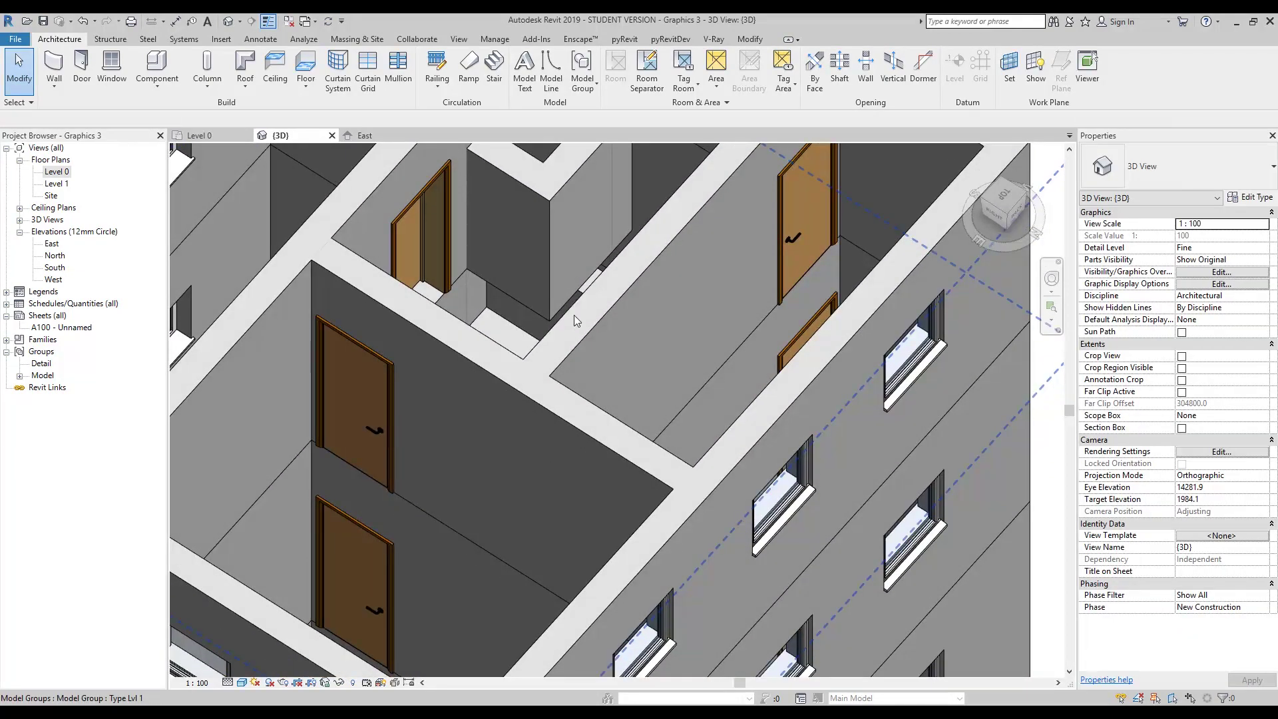
Open the Type Lvl 1 group on Level 3 for editing.
scroll(447, 313, "up", 3)
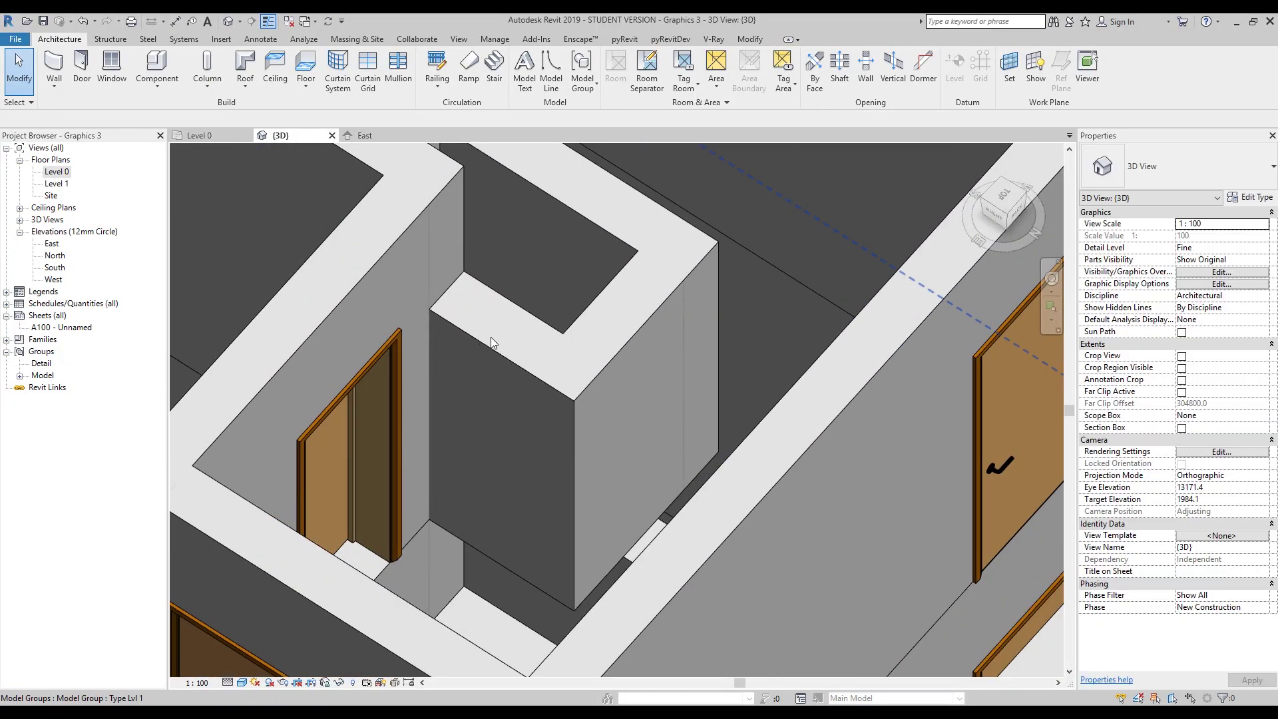
scroll(469, 312, "down", 6)
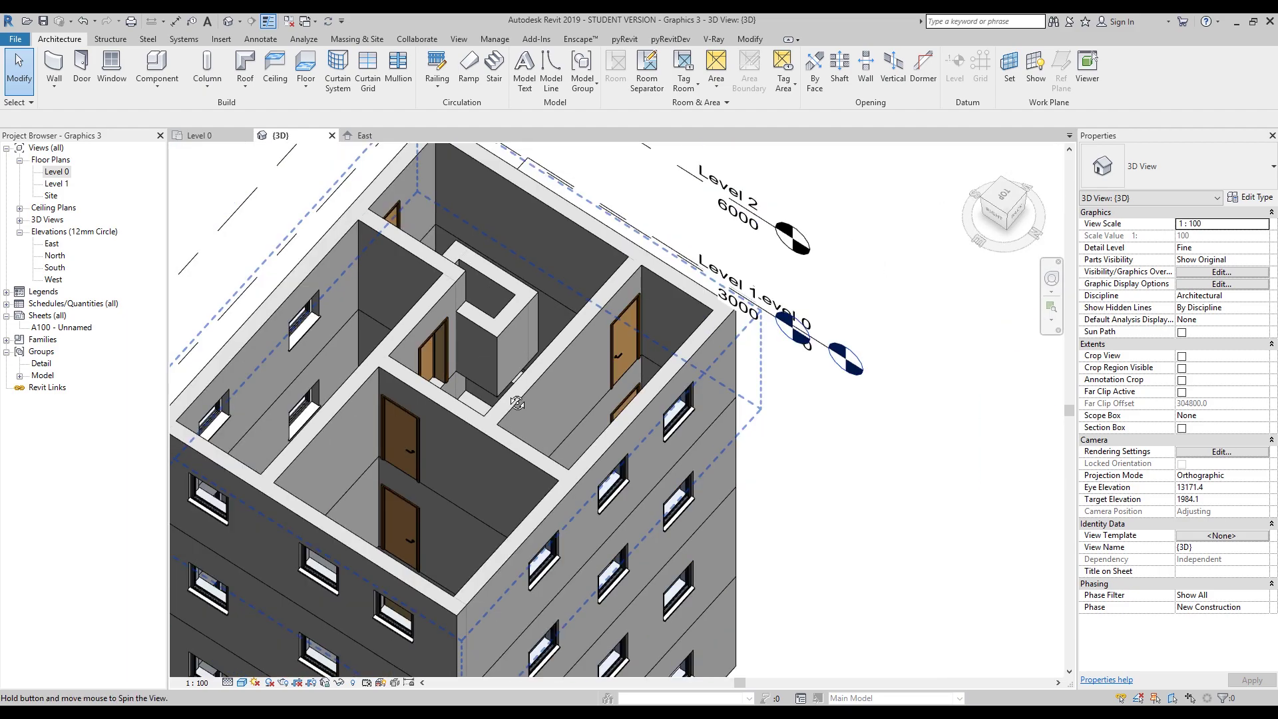
scroll(486, 365, "up", 3)
scroll(492, 380, "up", 3)
left_click(526, 222)
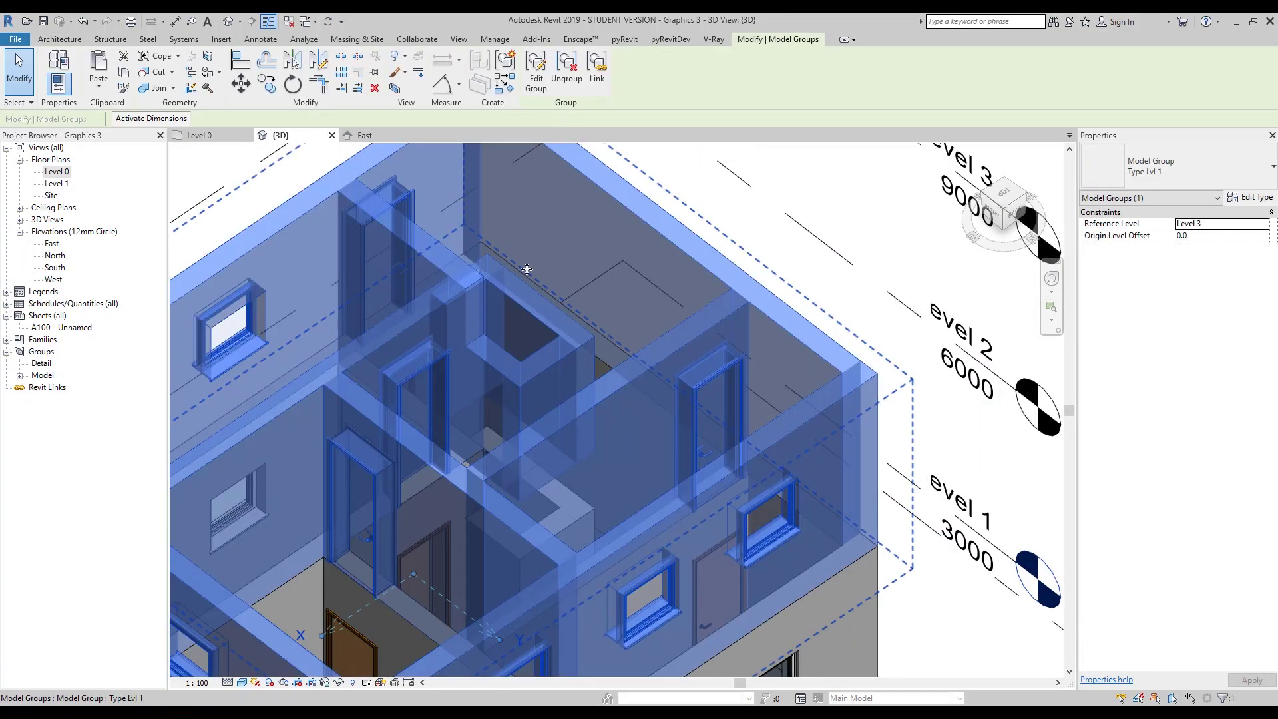
scroll(561, 321, "down", 2)
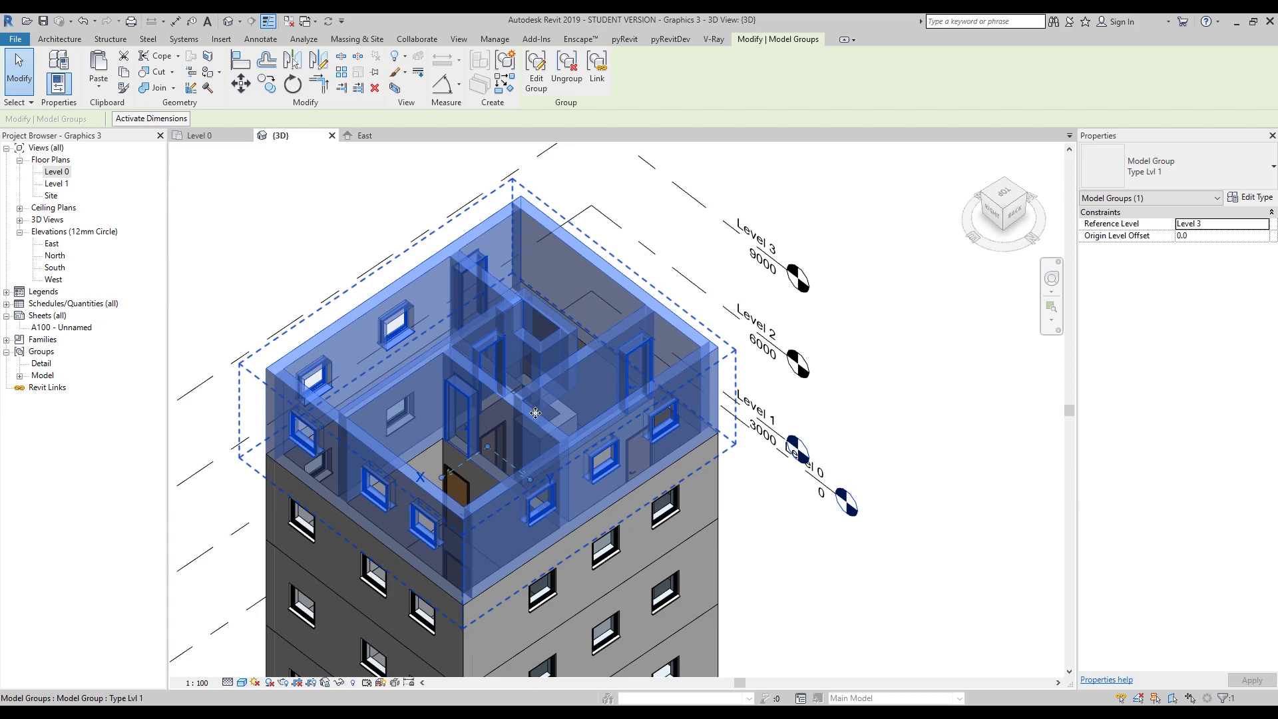
scroll(518, 388, "up", 2)
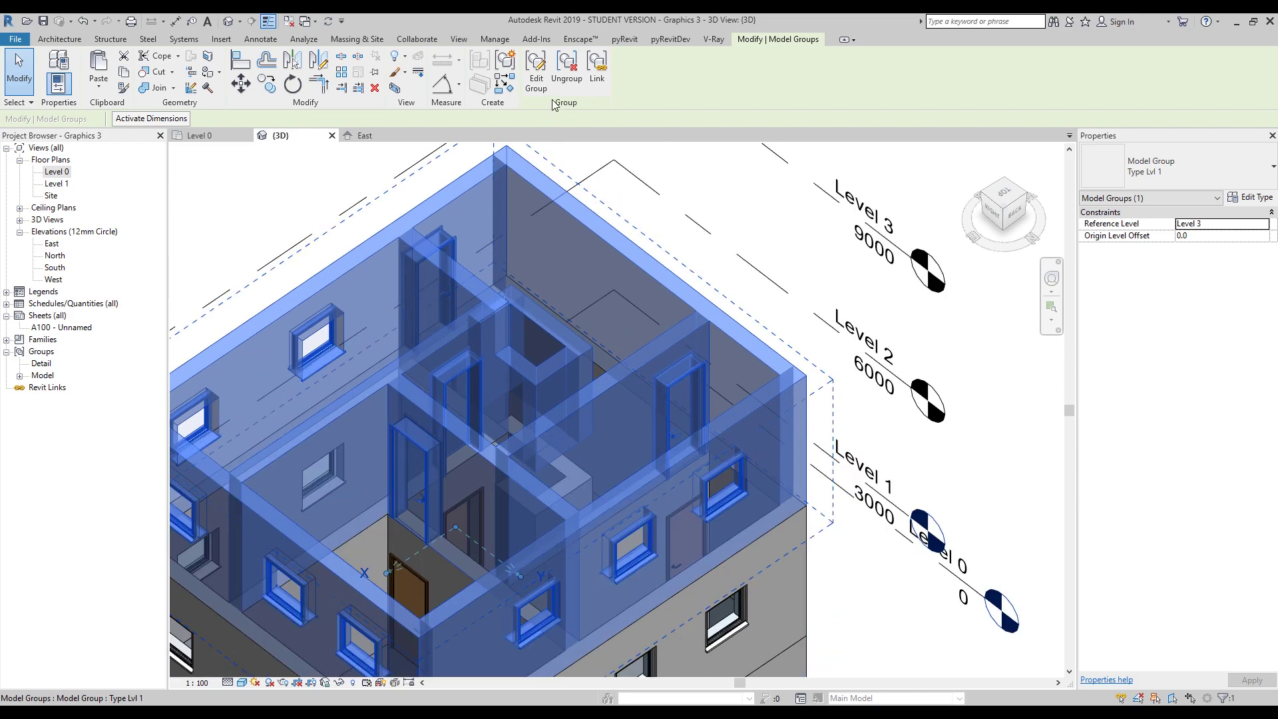
left_click(536, 70)
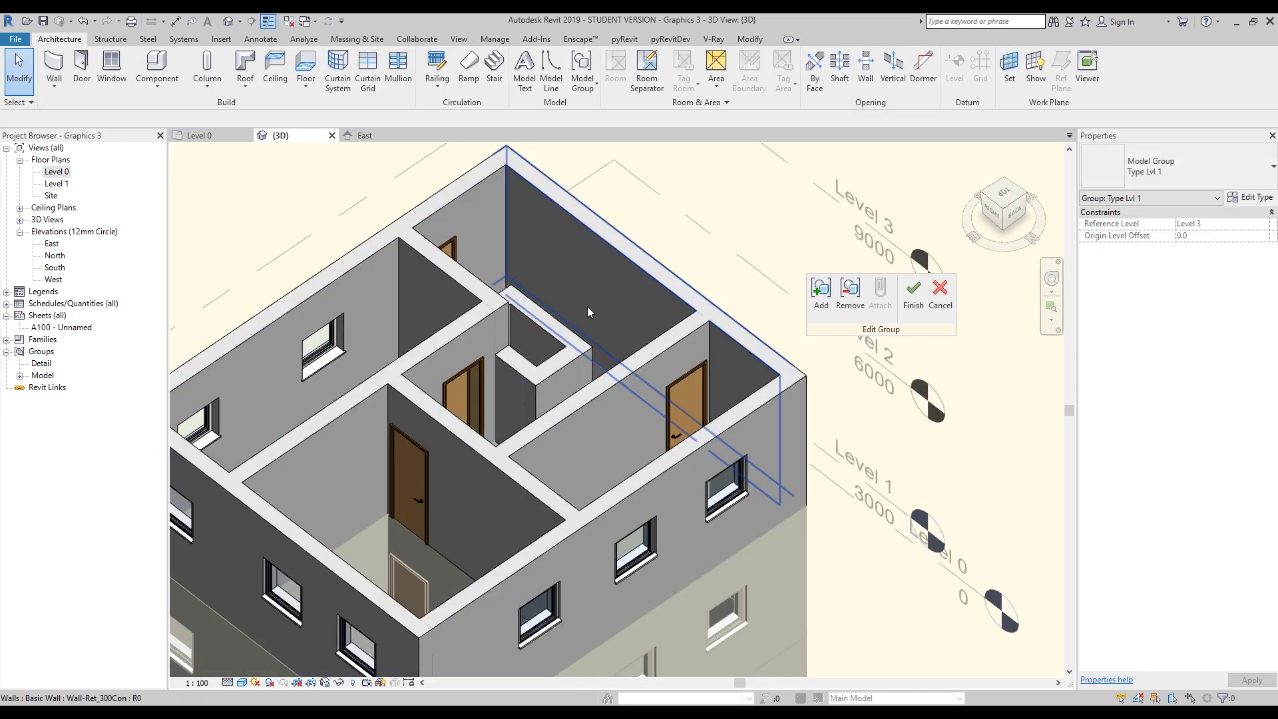
Select only the four walls of the rectangular shaft, leaving the adjoining partition wall out of the selection.
key("Tab")
left_click(526, 367)
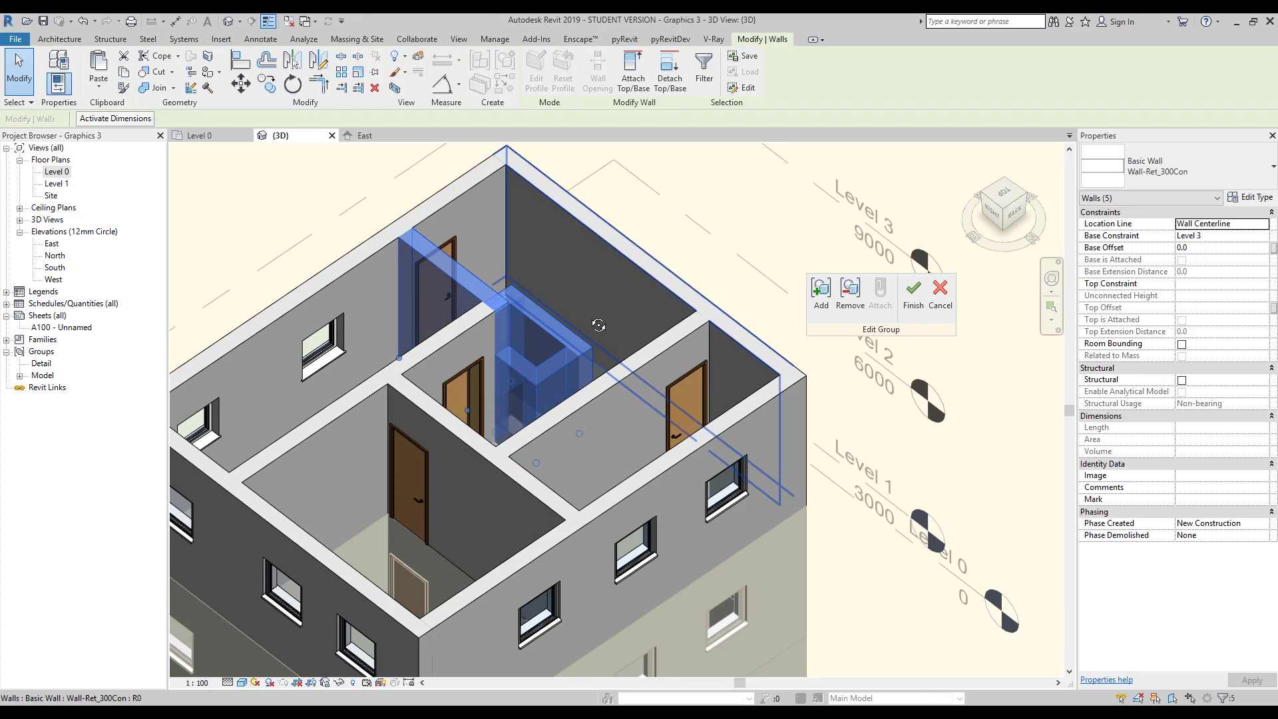
middle_click_drag(606, 298, 483, 255, "shift")
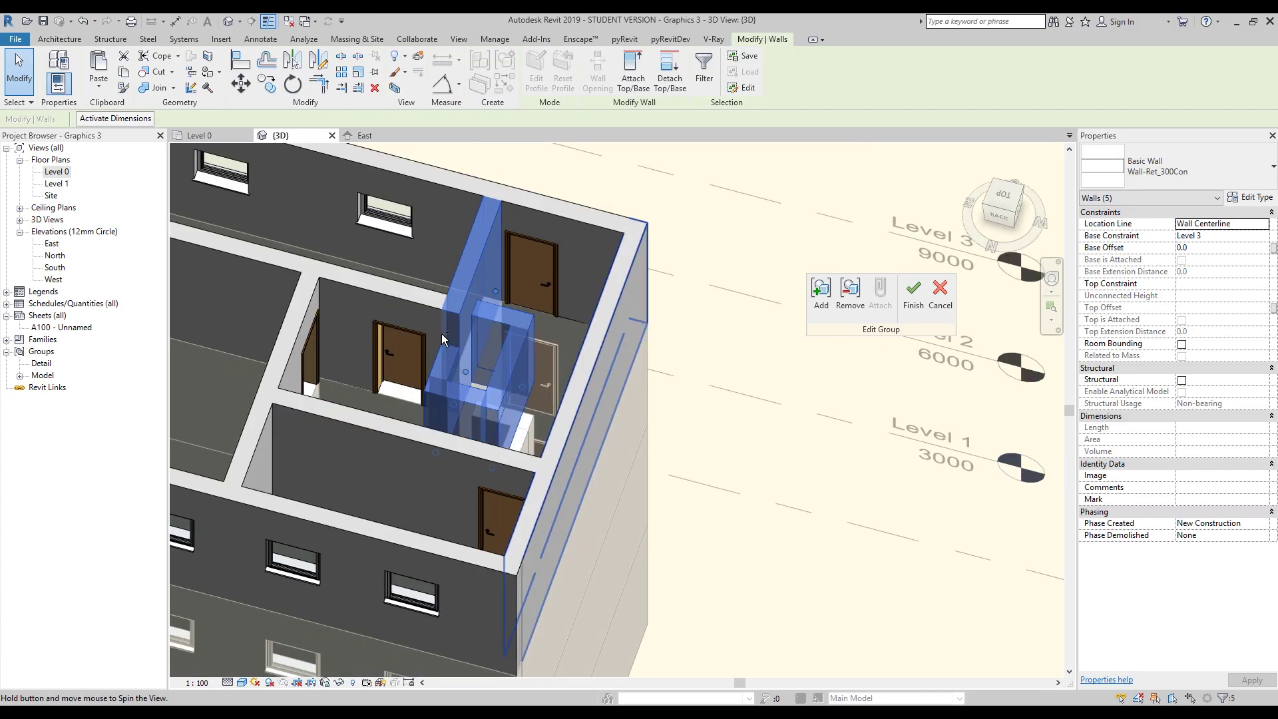
left_click(478, 262, "shift")
Try to set the four shaft walls' top constraint to Up to level: Level 3.
left_click(1258, 286)
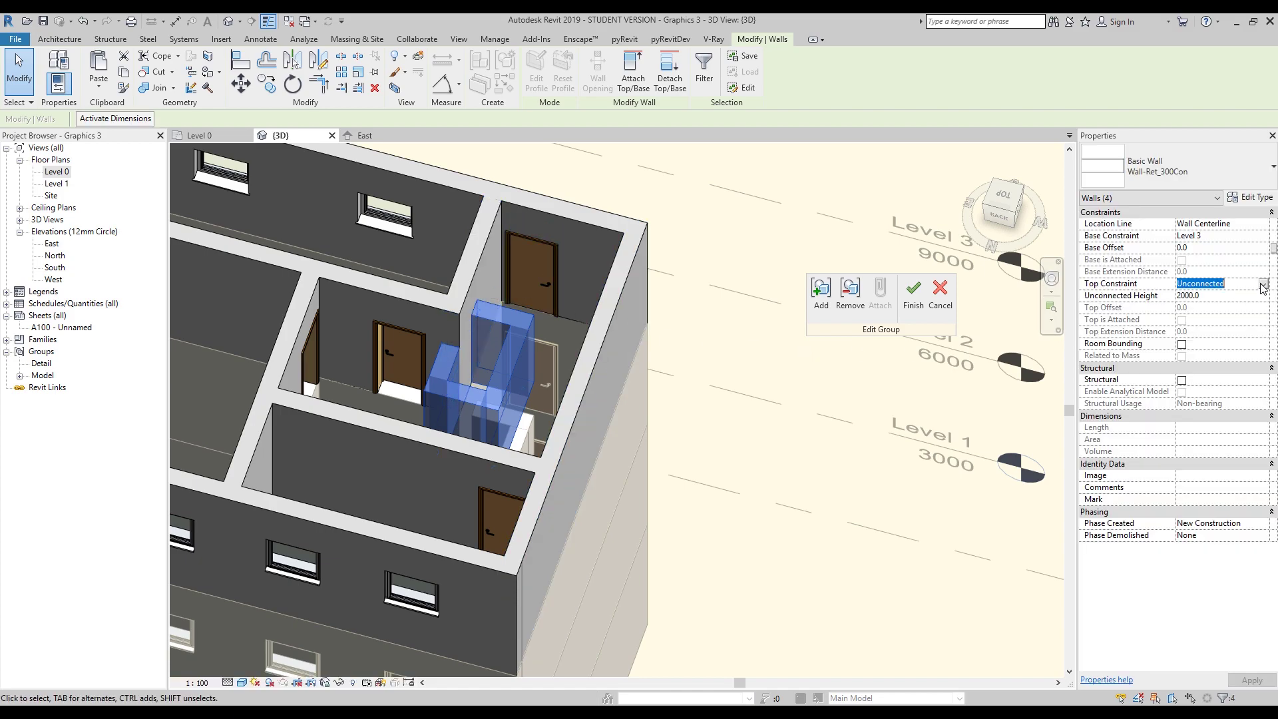
left_click(1263, 284)
left_click(1235, 336)
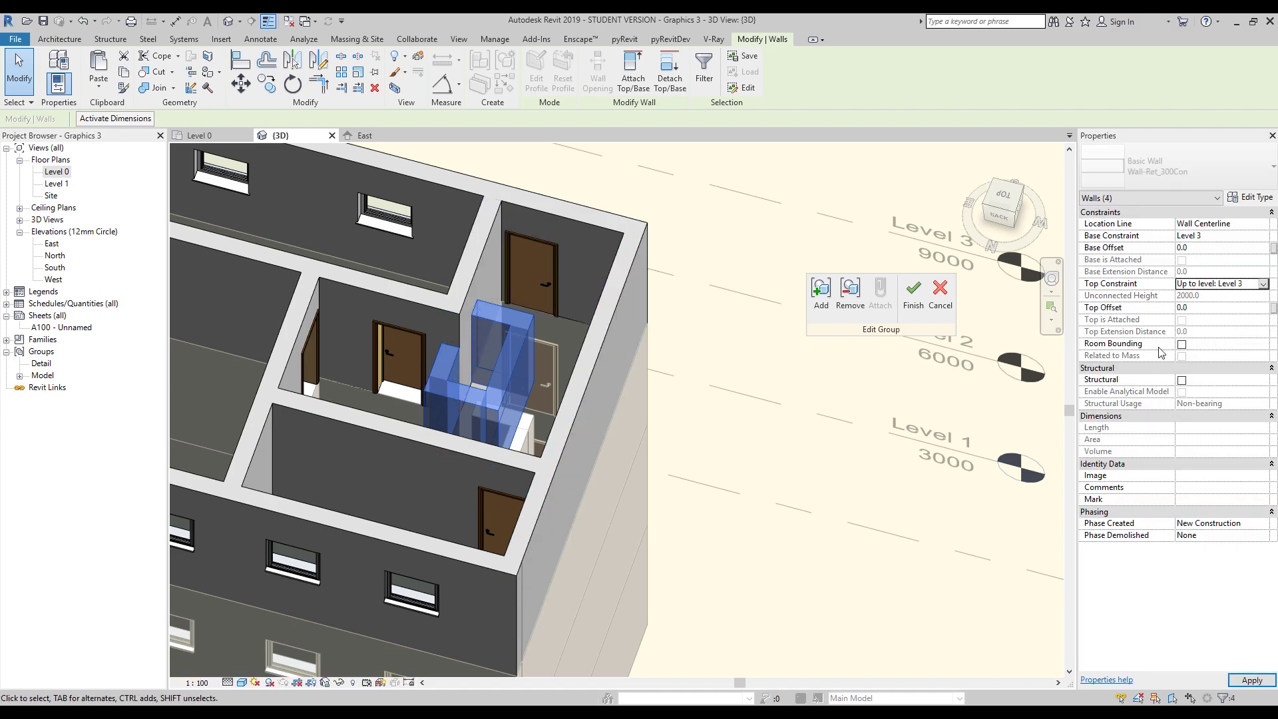
left_click(753, 410)
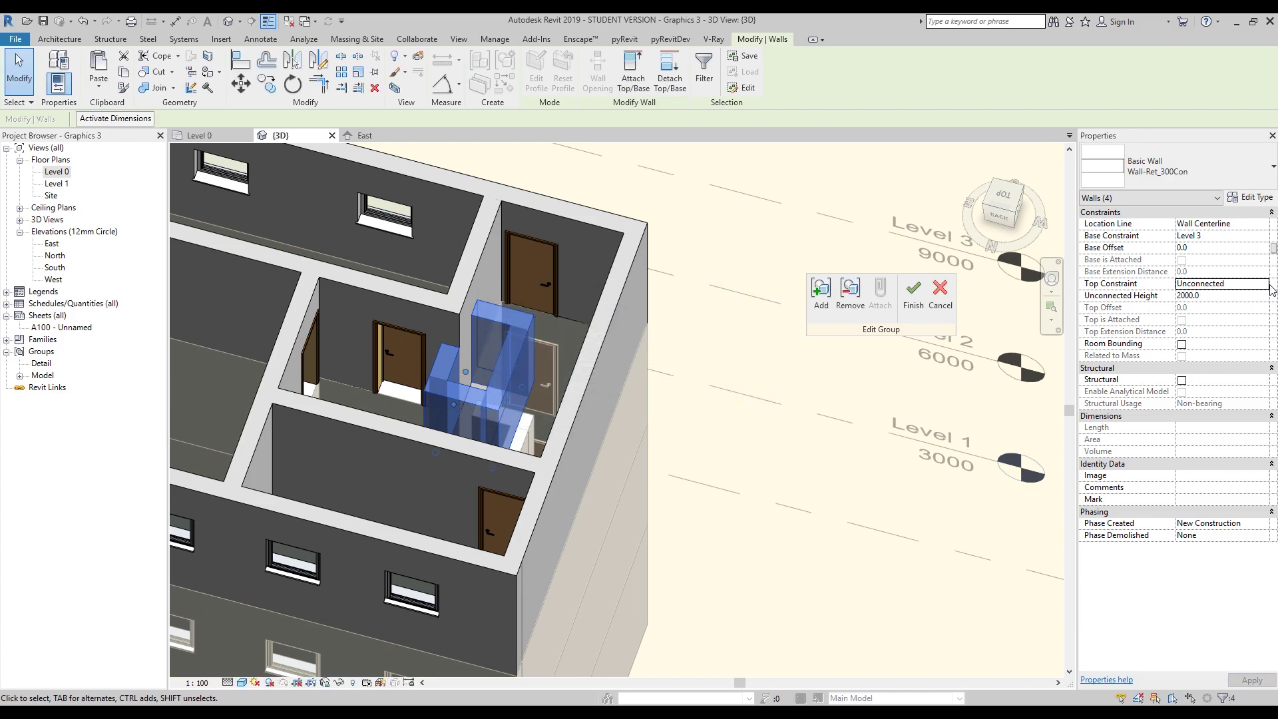
Set the shaft walls' unconnected height to 3000 mm and finish the group edit.
left_click(1224, 299)
type("300")
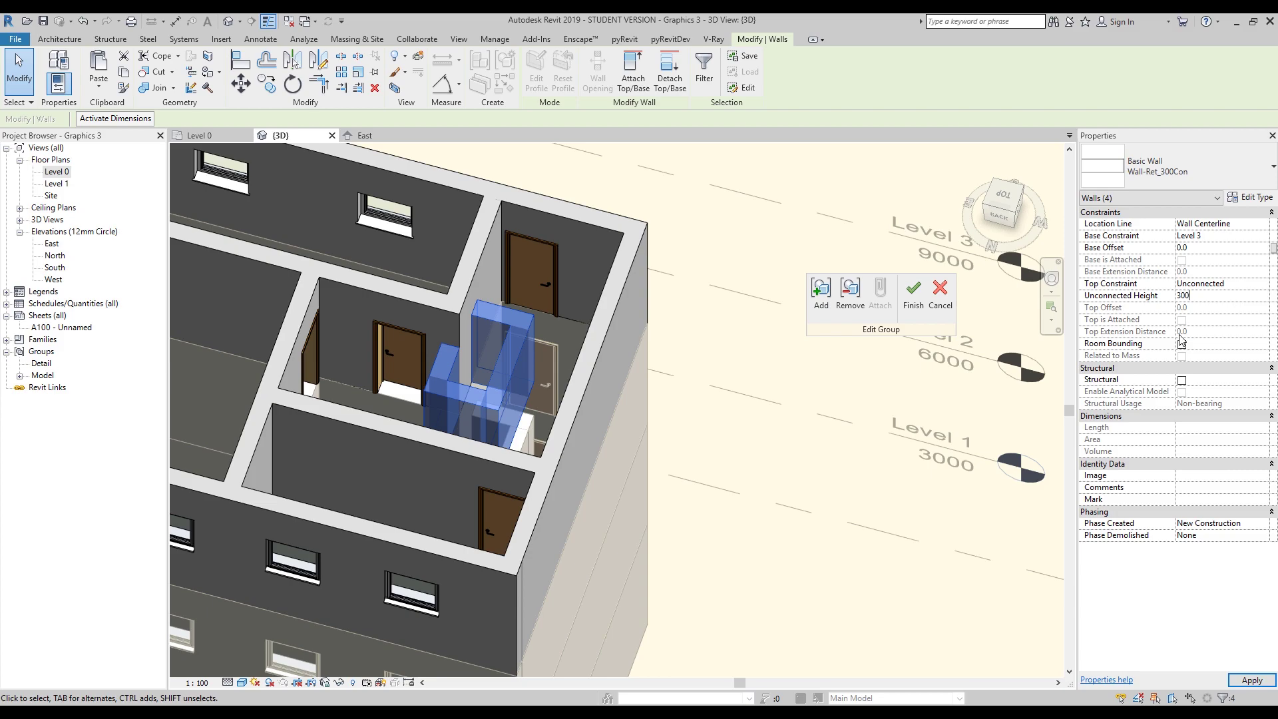
key("Return")
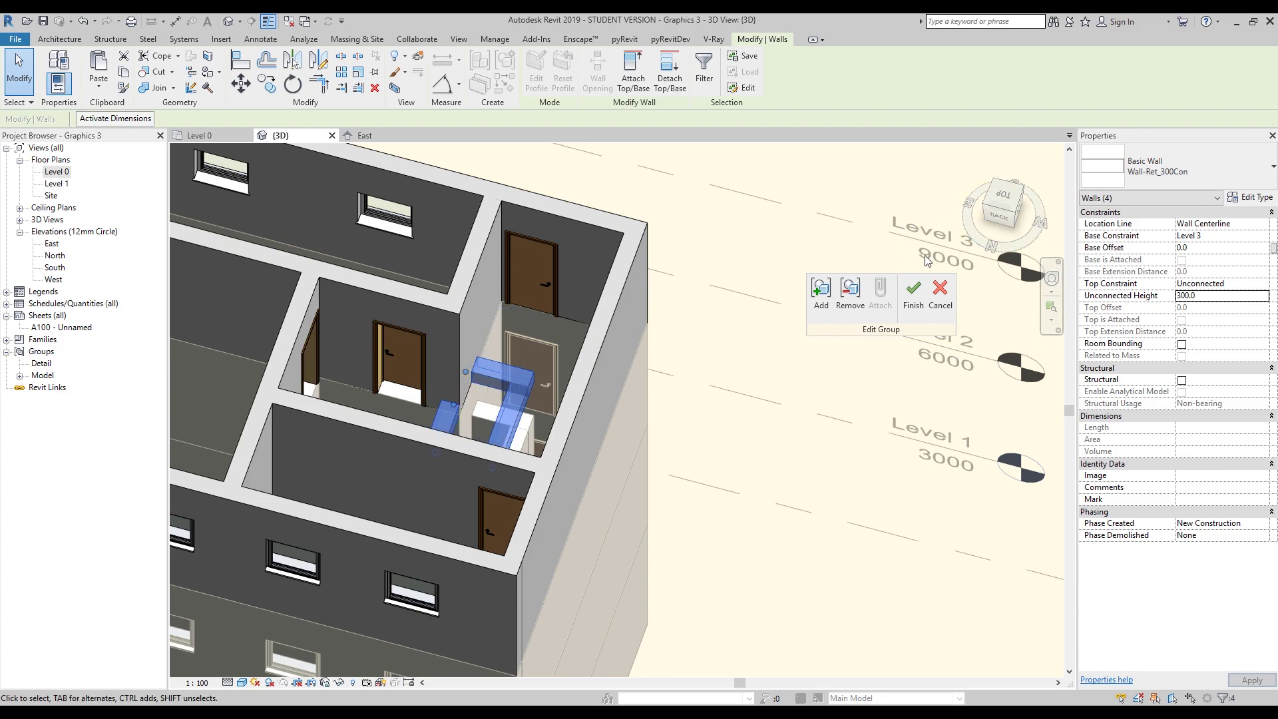
left_click(1187, 297)
type("0")
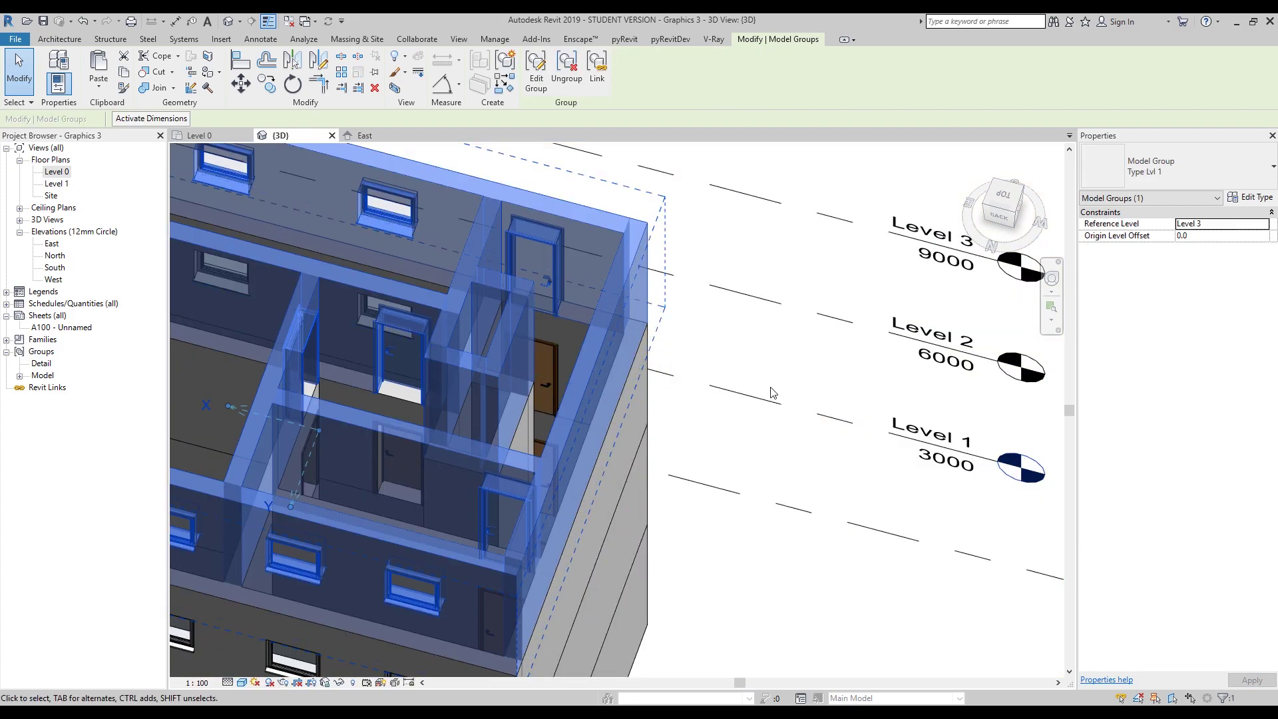
left_click(785, 366)
left_click(785, 366)
Edit the Level 3 group to remove the back facade's window nearest the corner from the group, then finish the edit.
middle_click_drag(786, 366, 501, 401, "shift")
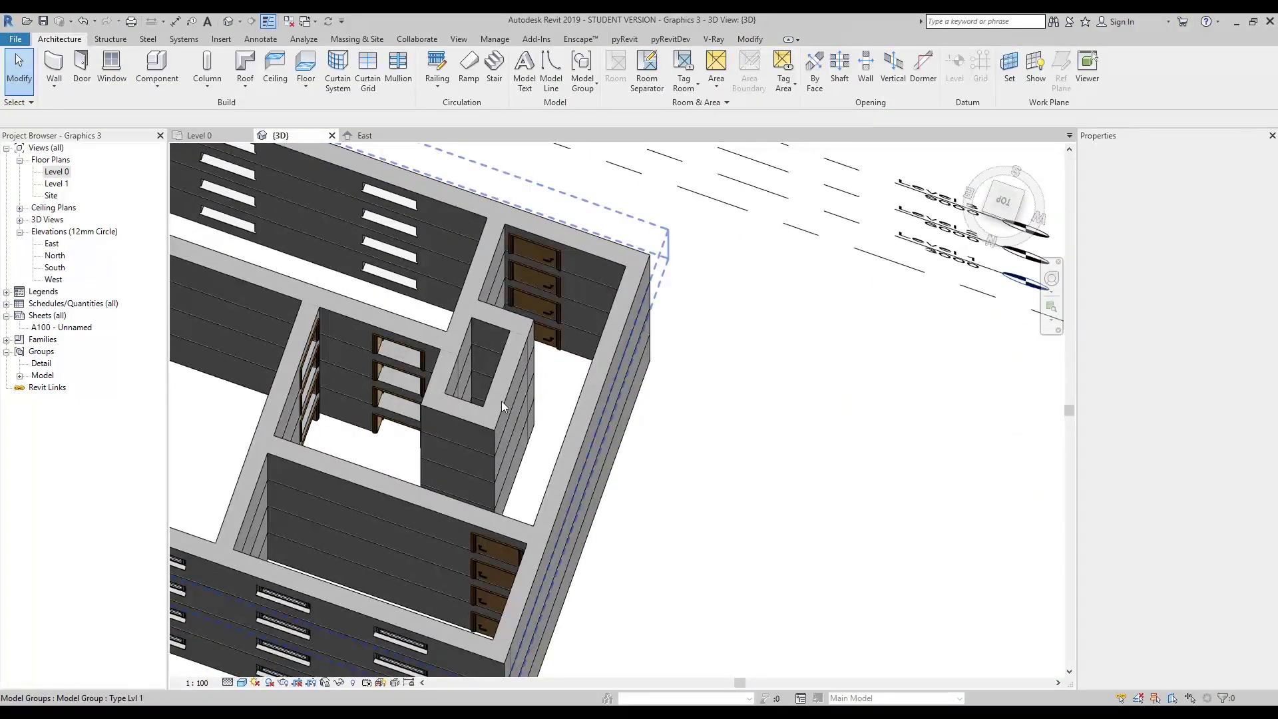
middle_click_drag(485, 469, 549, 270, "shift")
scroll(550, 270, "down", 5)
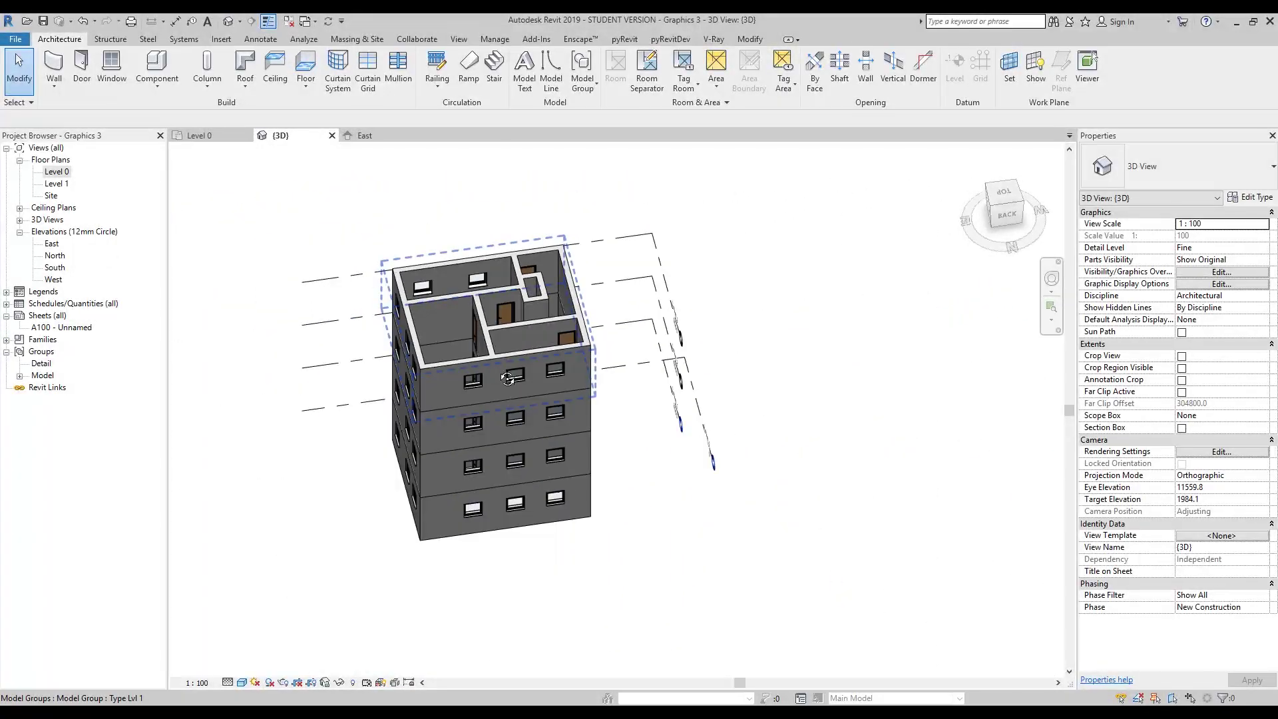
scroll(499, 343, "up", 5)
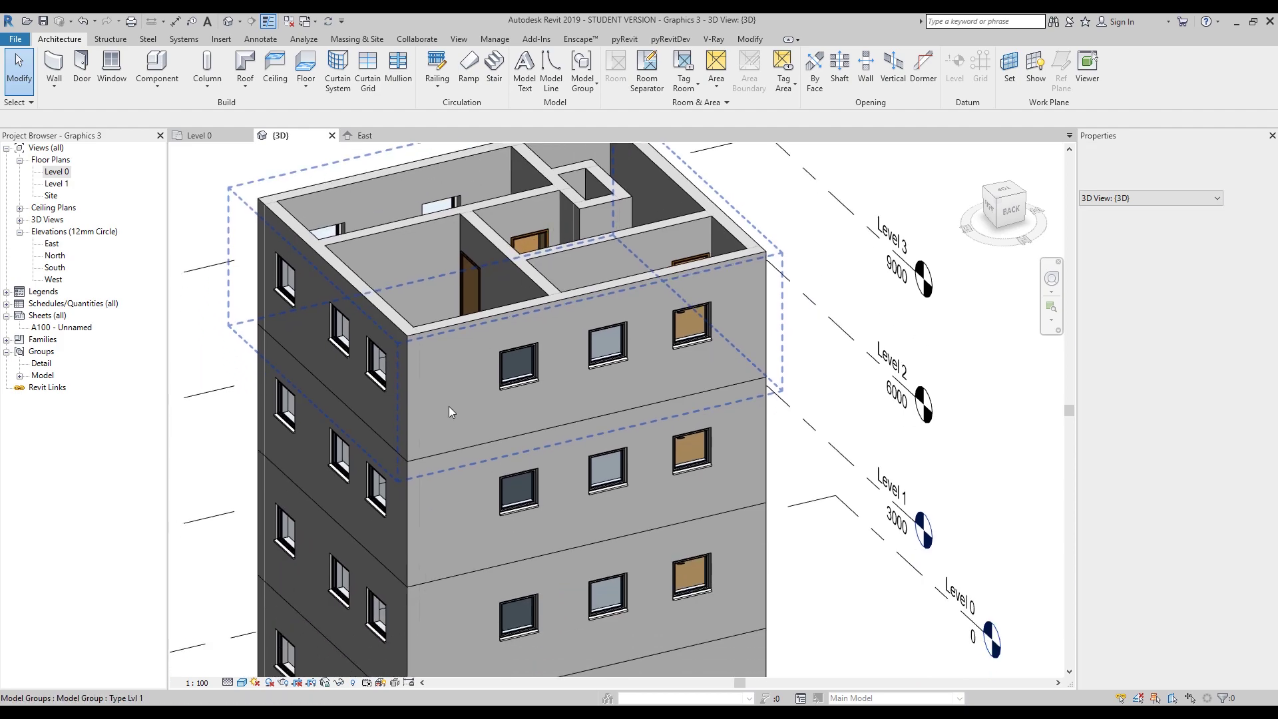
left_click(442, 403)
left_click(543, 73)
left_click(850, 293)
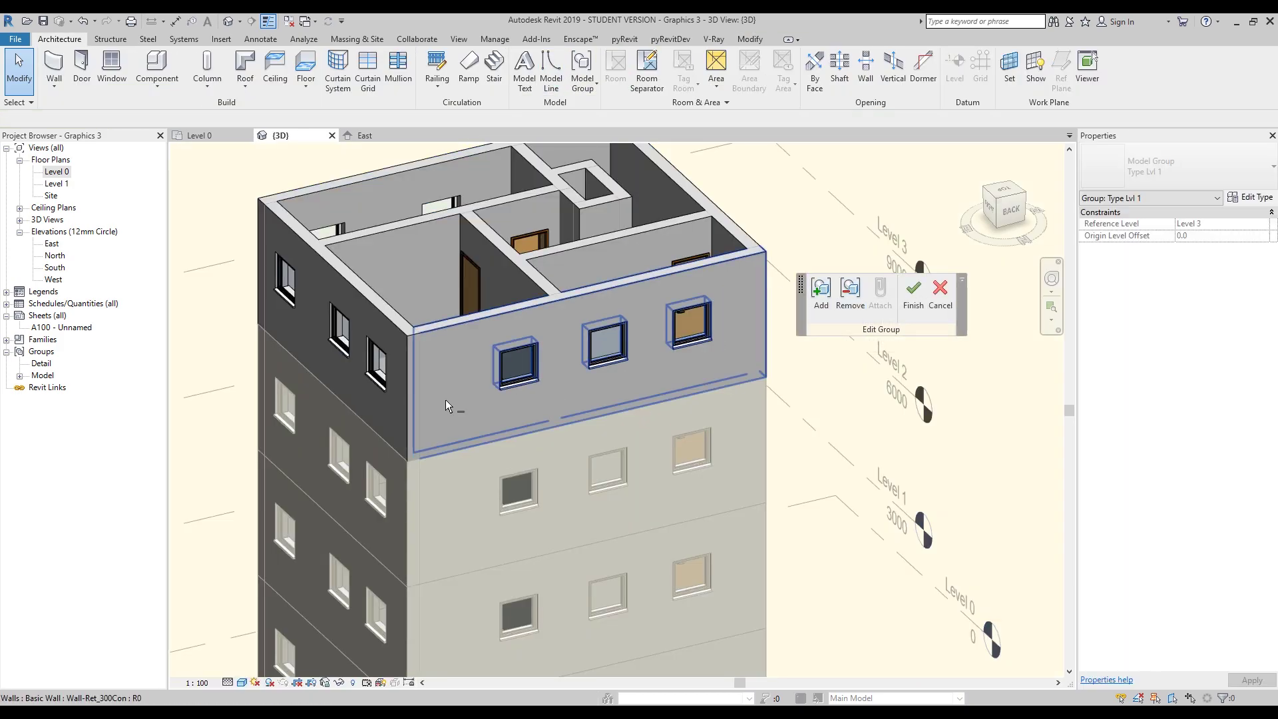
left_click(516, 375)
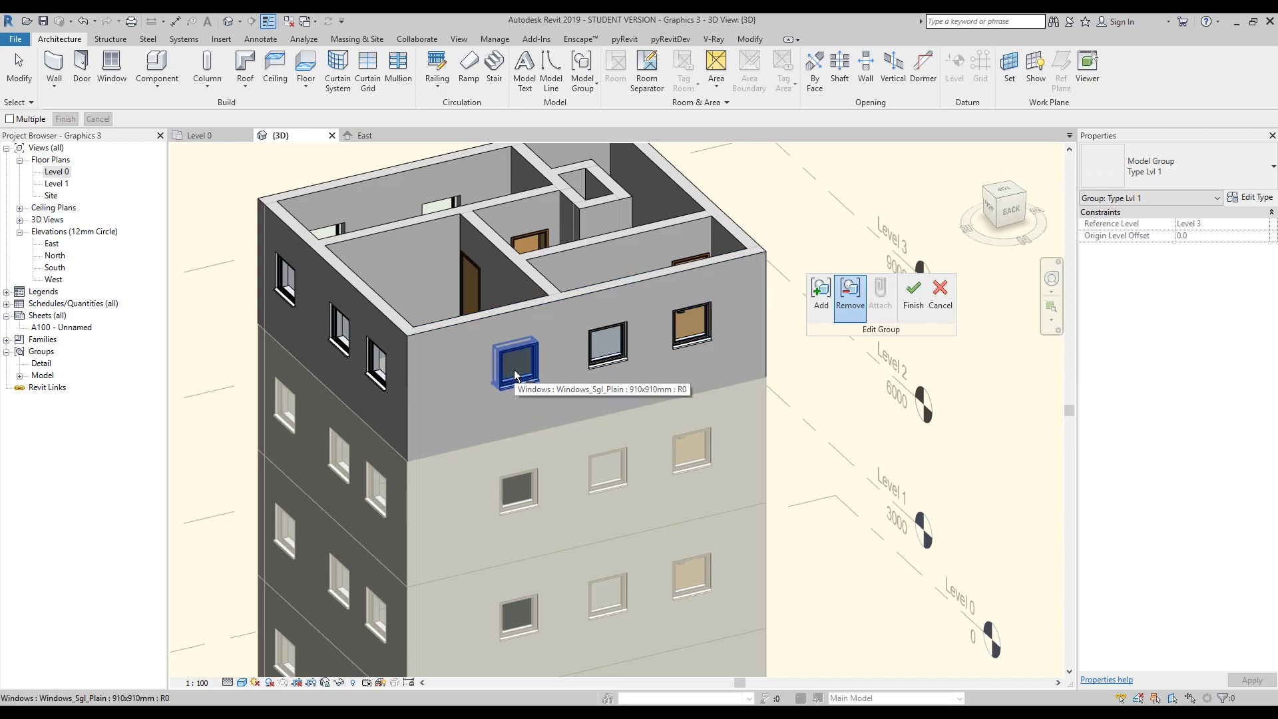
key("Tab")
key("Tab")
key("Tab")
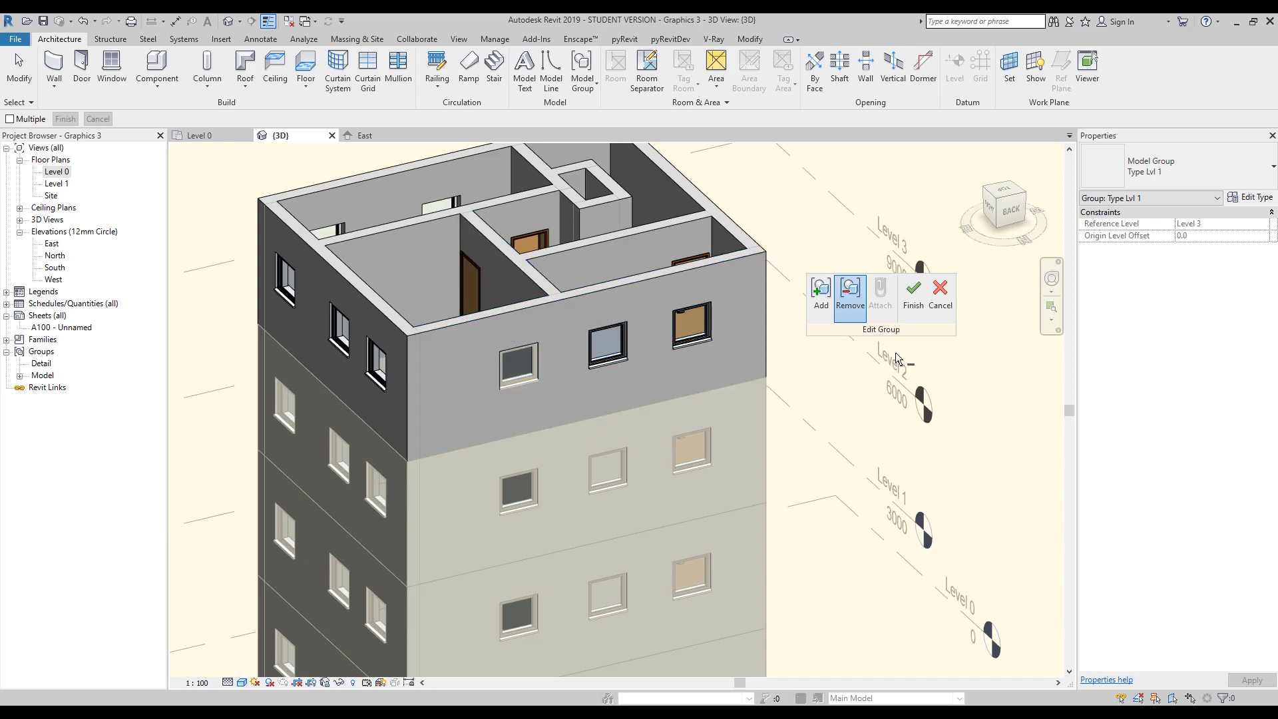
left_click(914, 293)
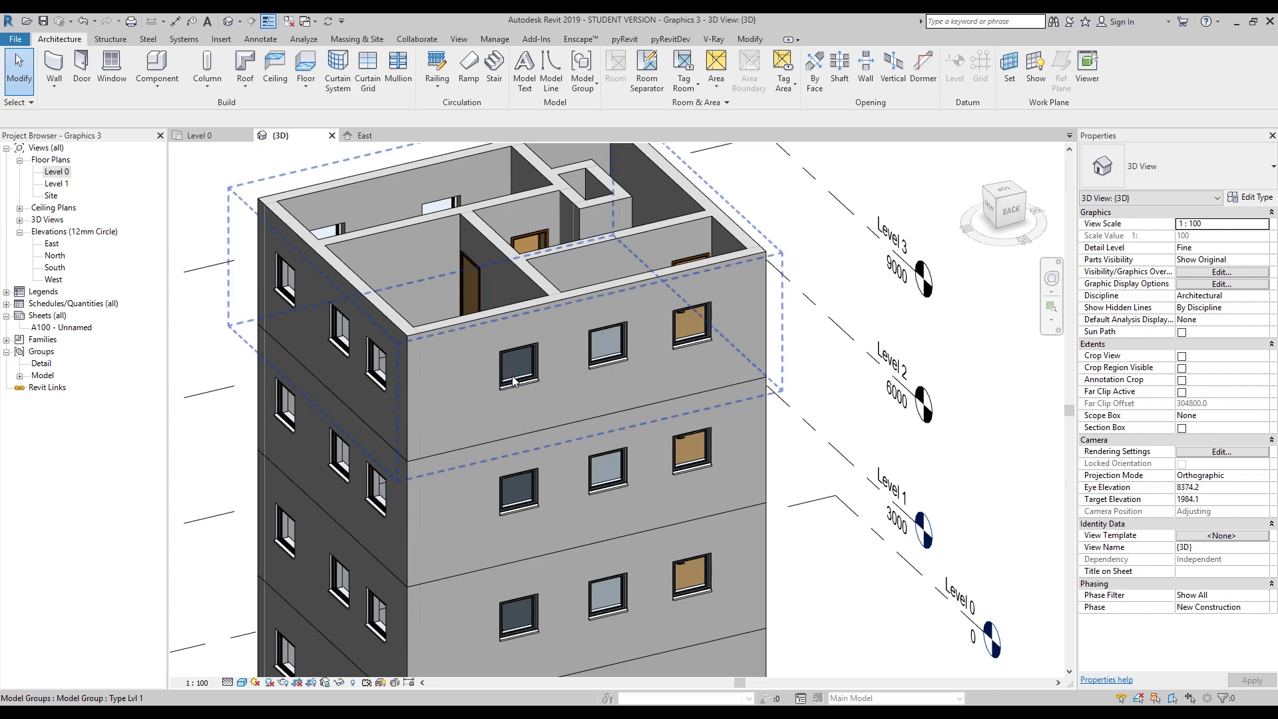
Move the ungrouped Level 3 window along the back facade toward the corner, then delete it.
middle_click_drag(512, 381, 397, 382, "shift")
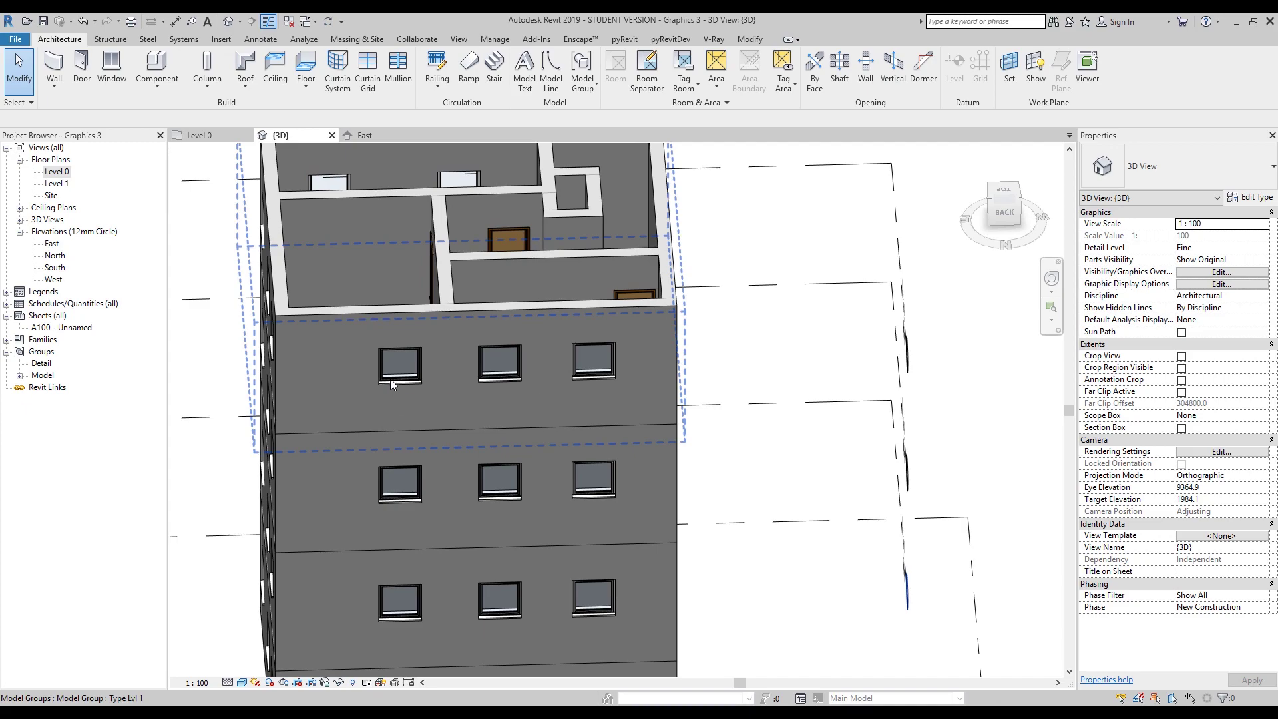
key("Tab")
left_click(390, 381)
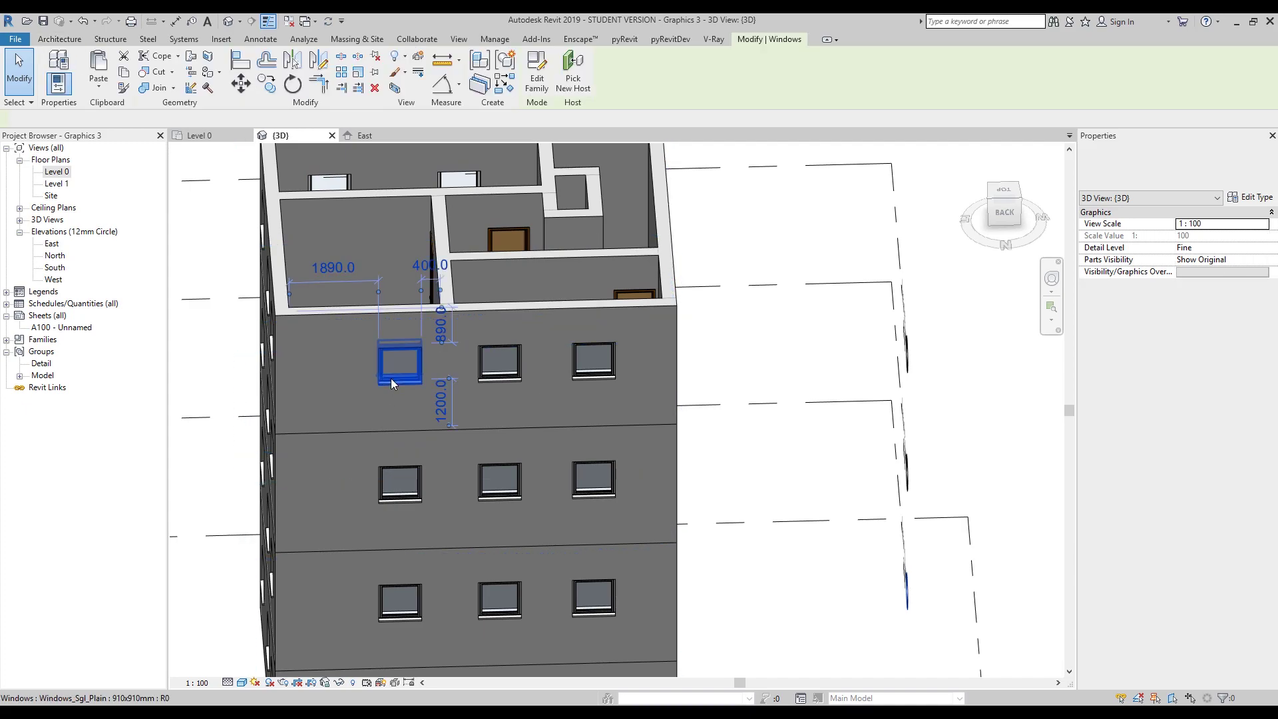
left_click_drag(397, 372, 315, 376)
scroll(314, 377, "up", 3)
middle_click_drag(408, 403, 371, 428, "shift")
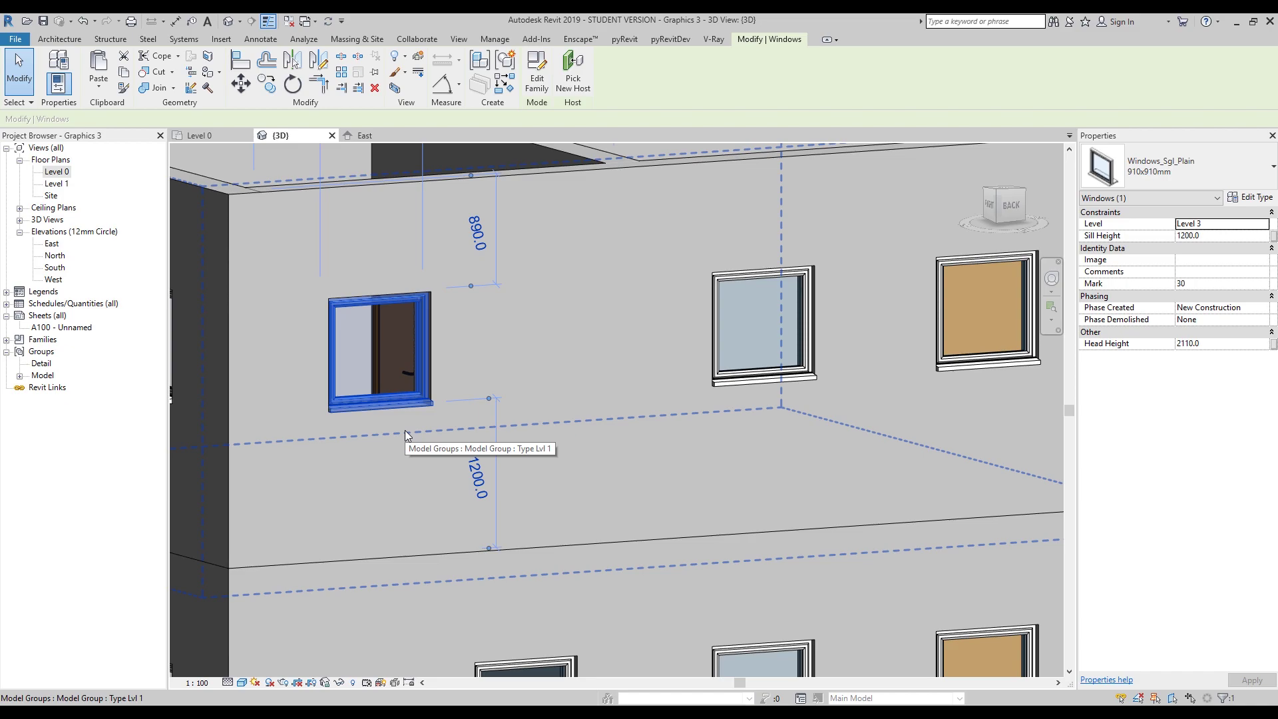
key("Escape")
scroll(399, 426, "down", 5)
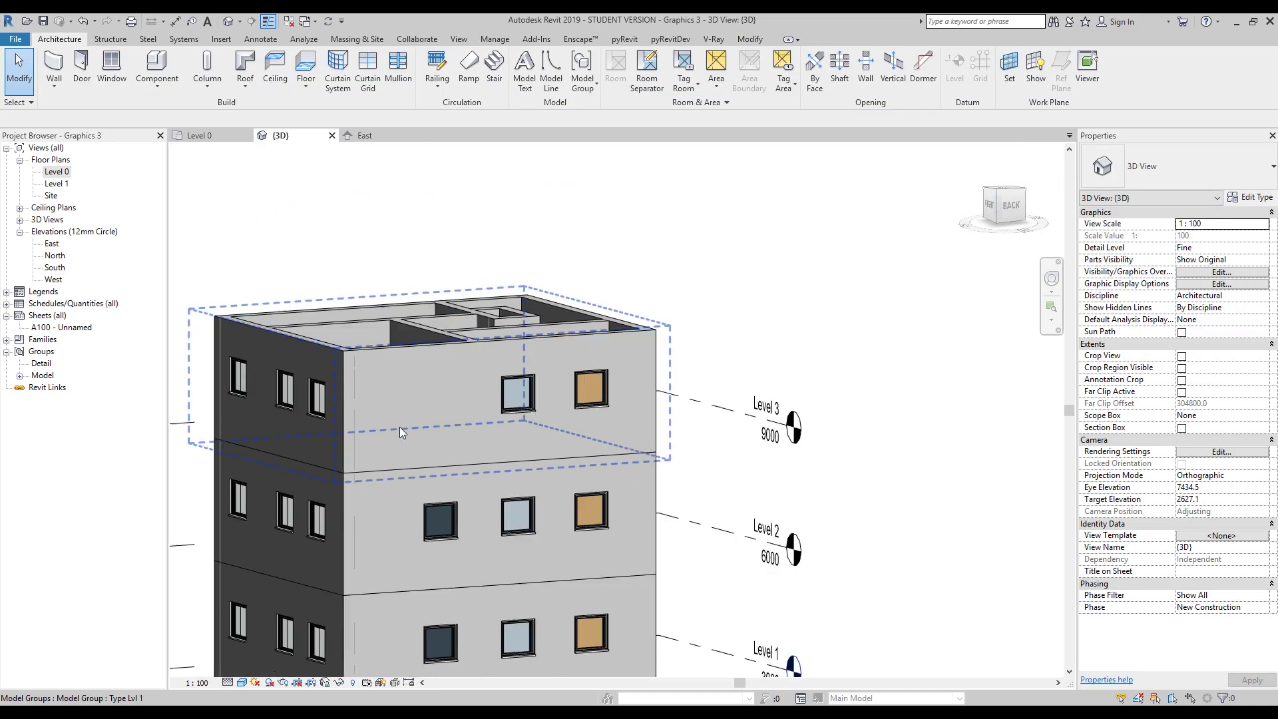
Edit the Level 3 group to remove its back facade wall from the group, then finish the edit.
mouse_move(405, 403)
middle_mouse_down("shift")
mouse_move(418, 452)
mouse_move(406, 389)
middle_mouse_up("shift")
left_click(406, 363)
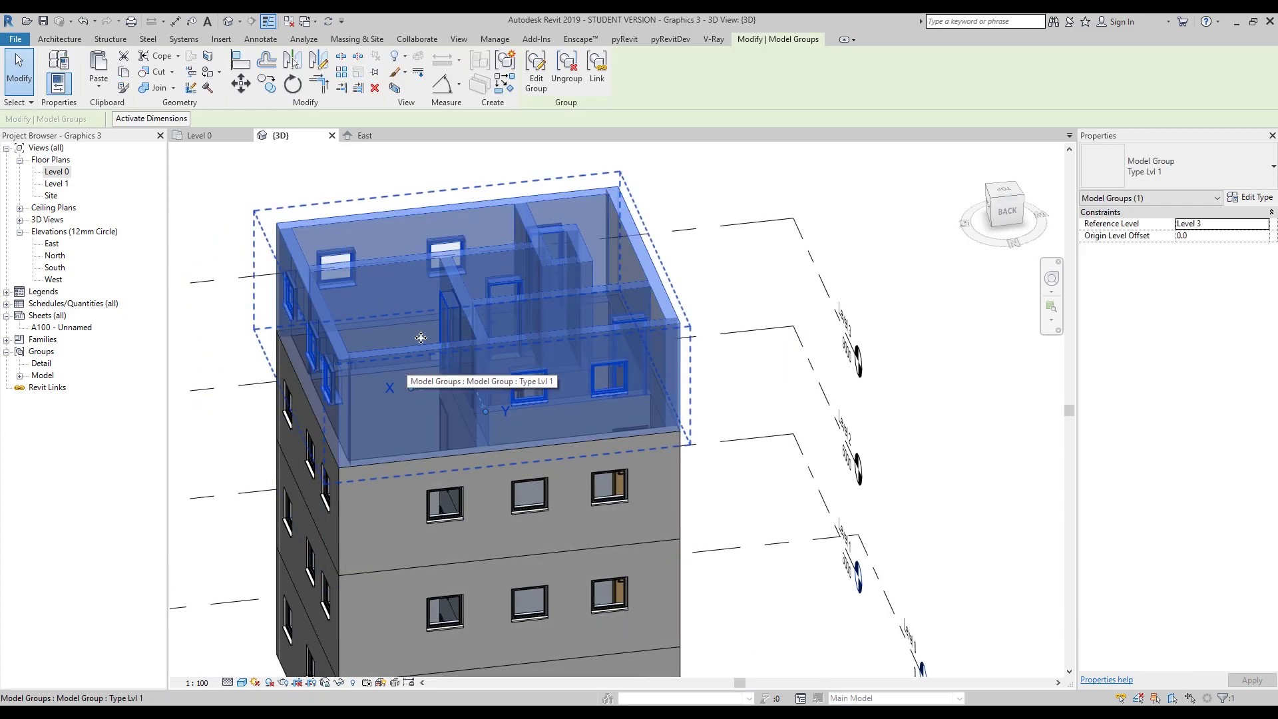
left_click(536, 73)
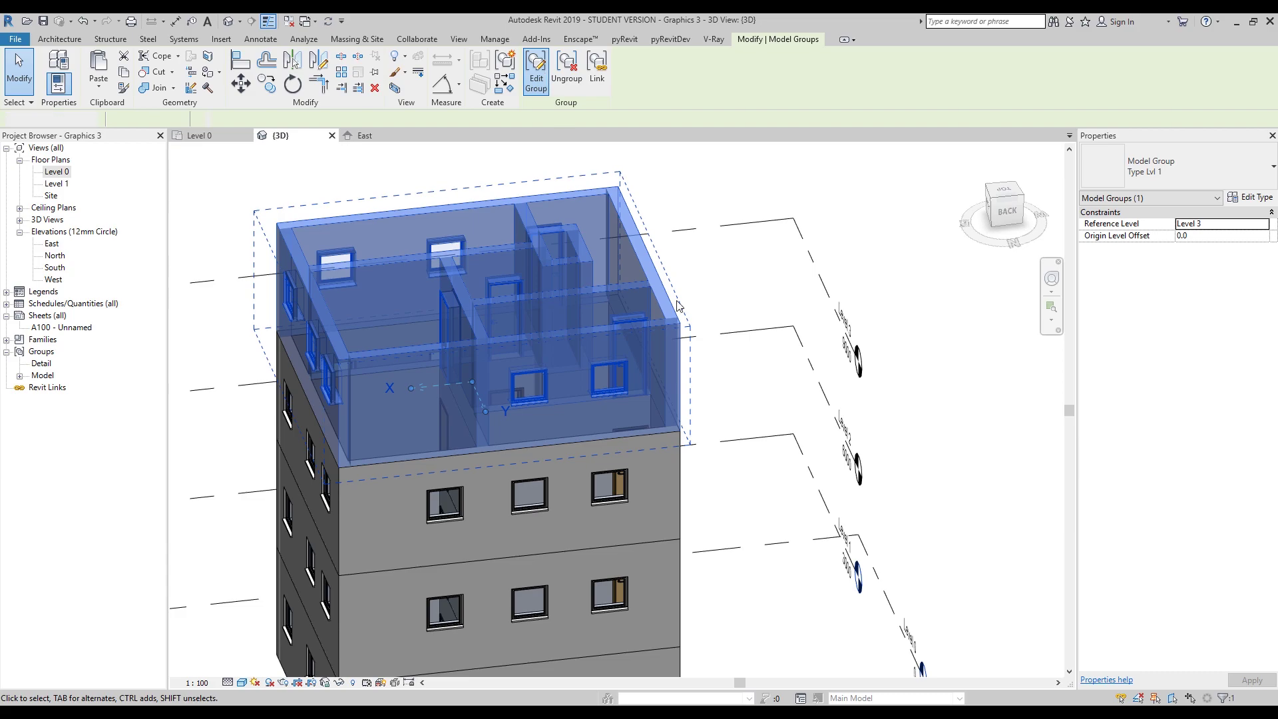
left_click(850, 293)
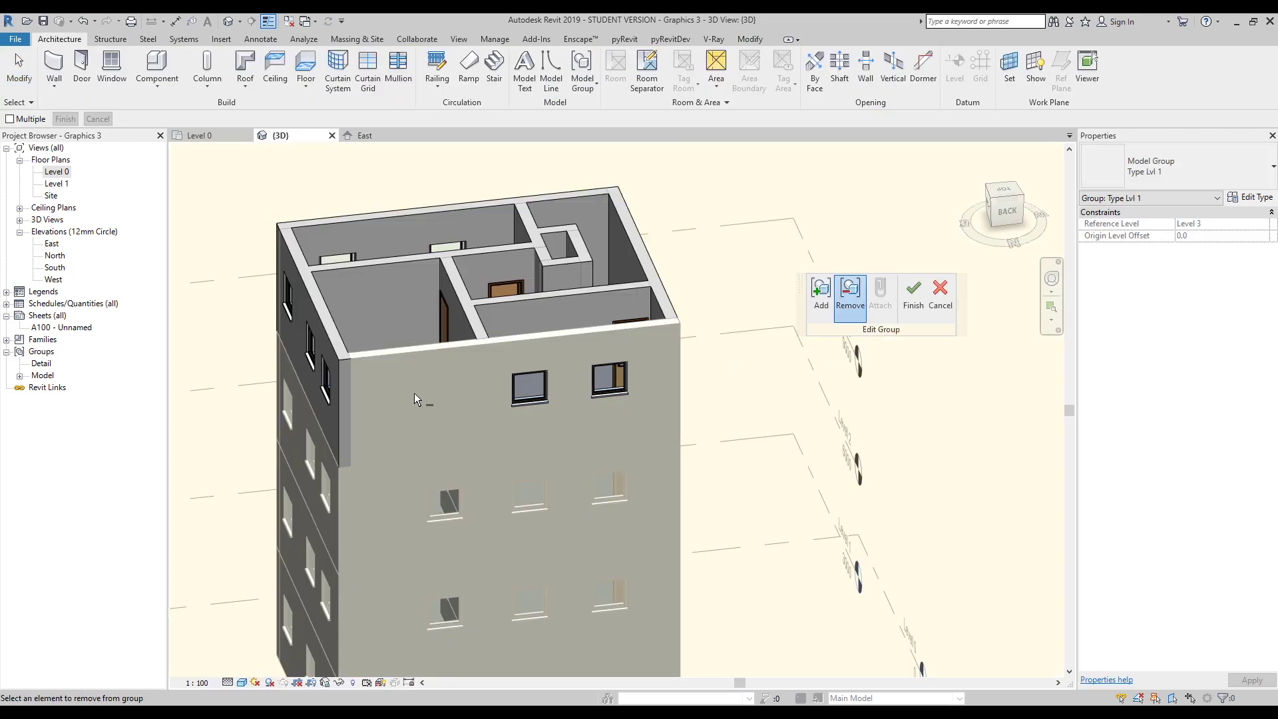
left_click(913, 293)
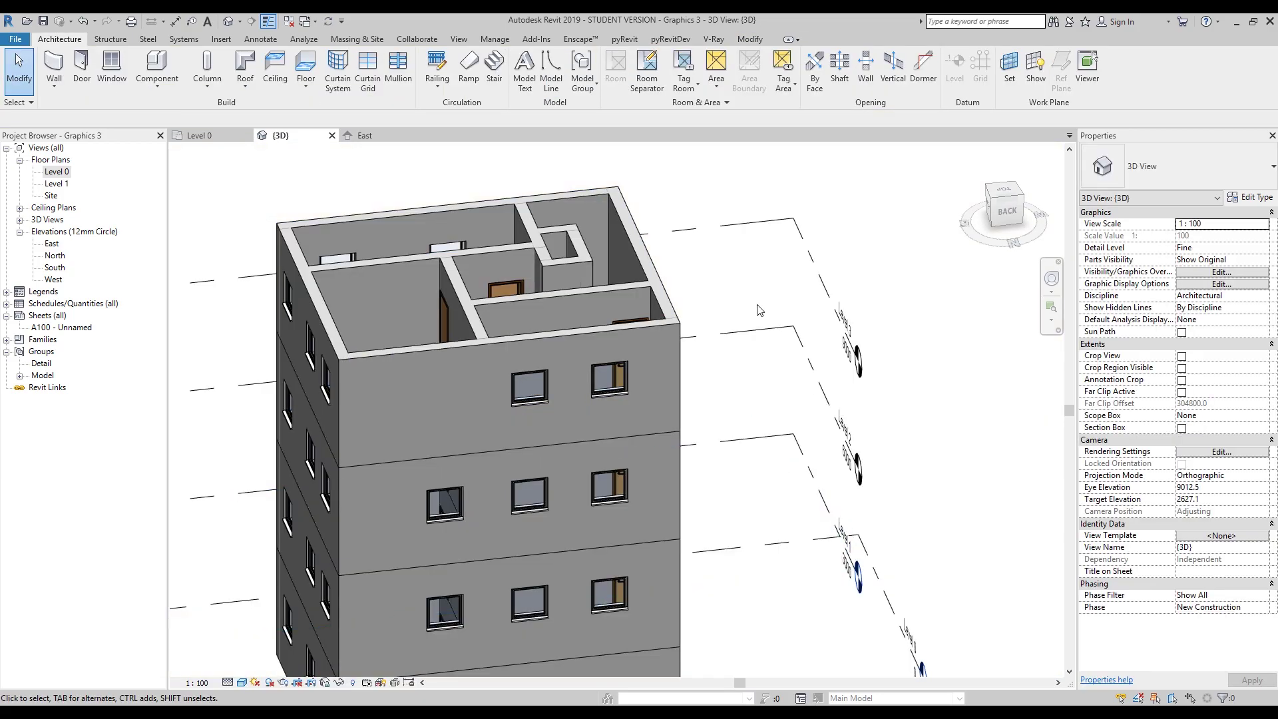
Delete the ungrouped back facade wall on Level 3 and select the remaining group.
left_click(528, 392)
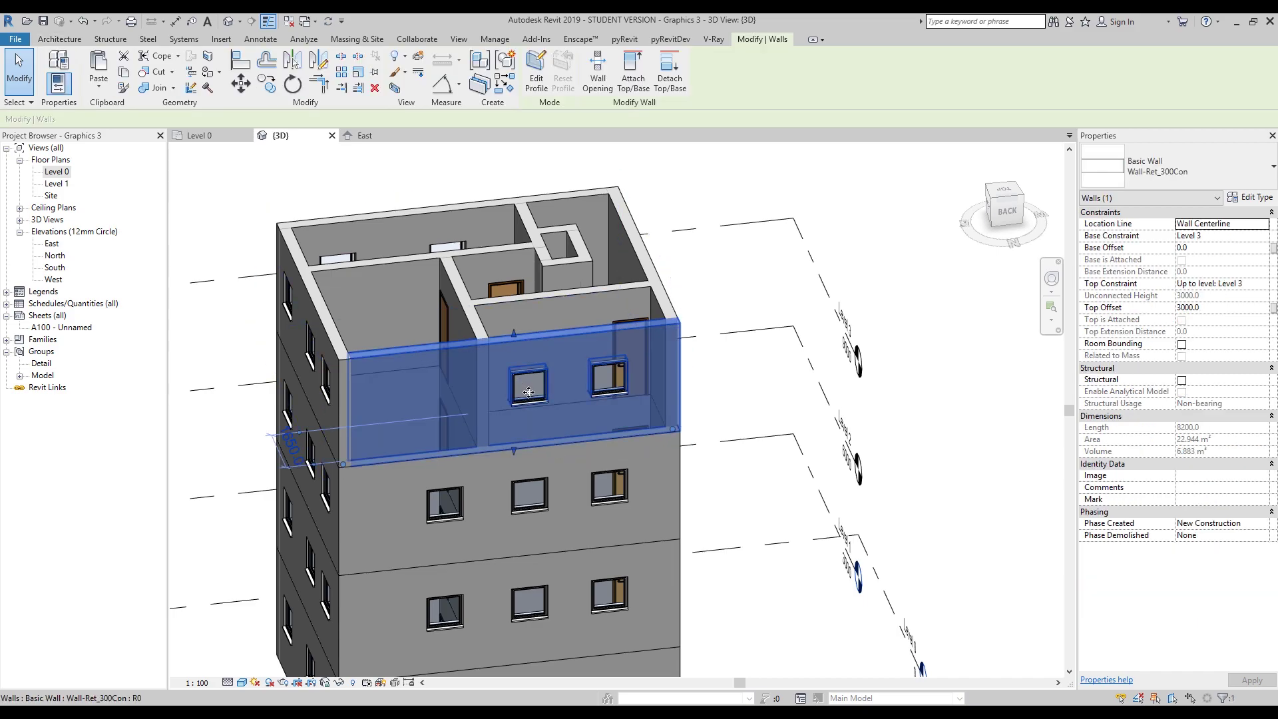
left_click(227, 321)
left_click(475, 370)
key("Delete")
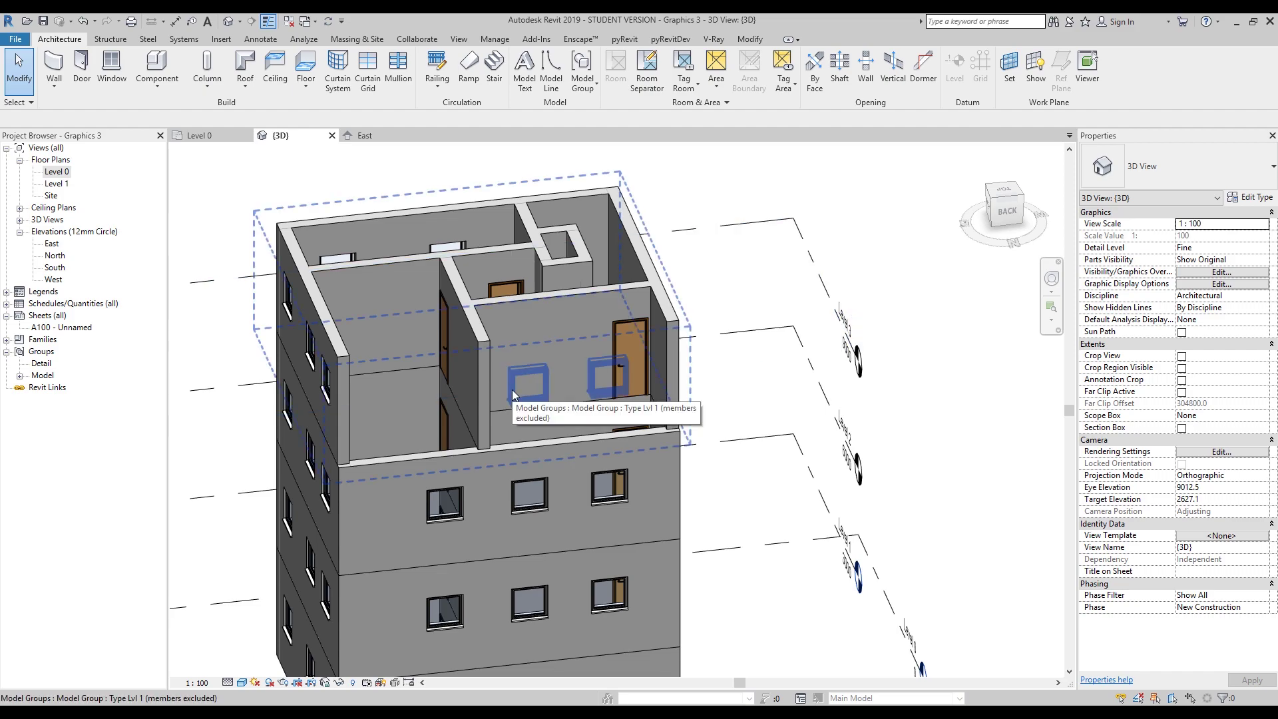
left_click(516, 388)
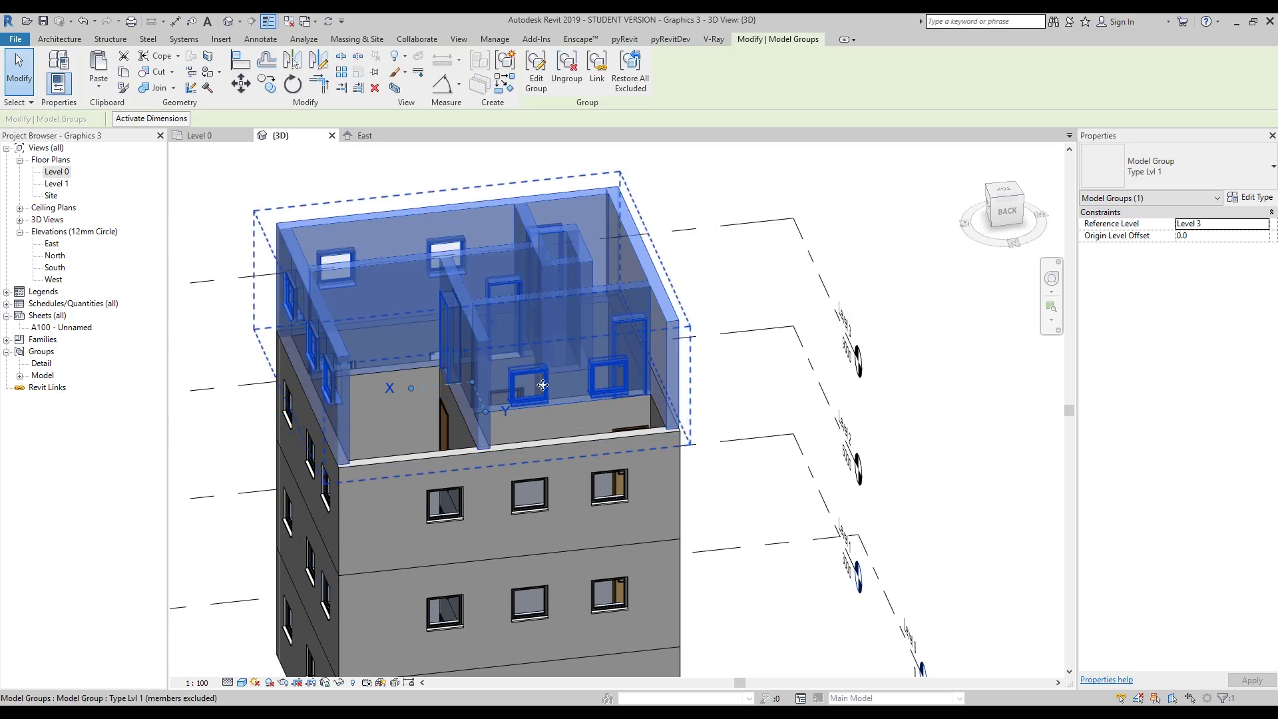
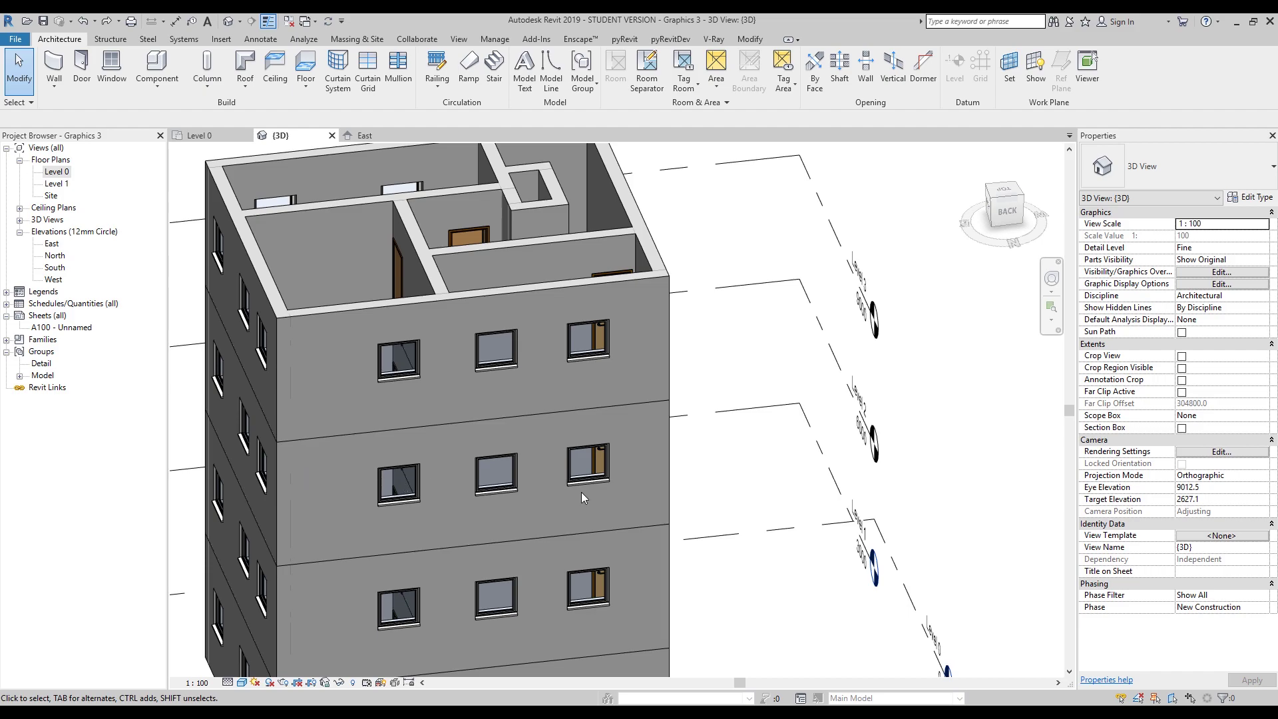
Undo the stacked floor copies until only the Level 0 group remains in the model.
scroll(674, 390, "down", 6)
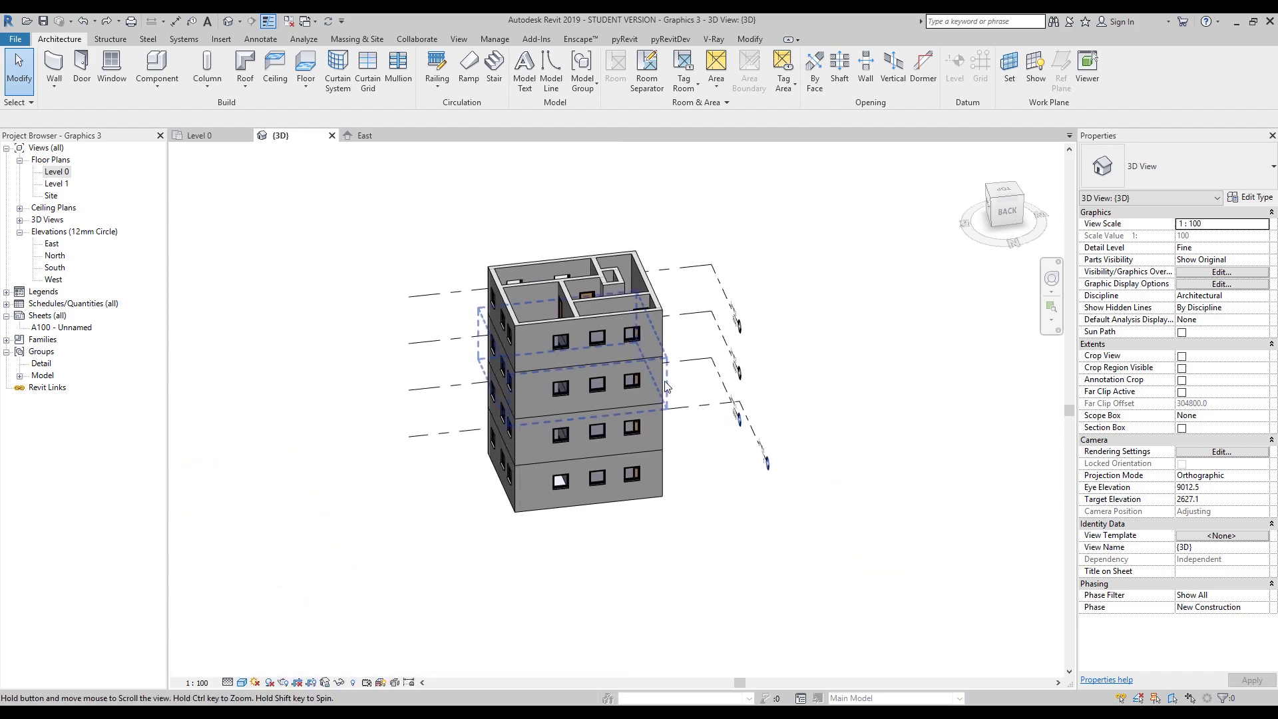
scroll(594, 409, "up", 2)
left_click(501, 460)
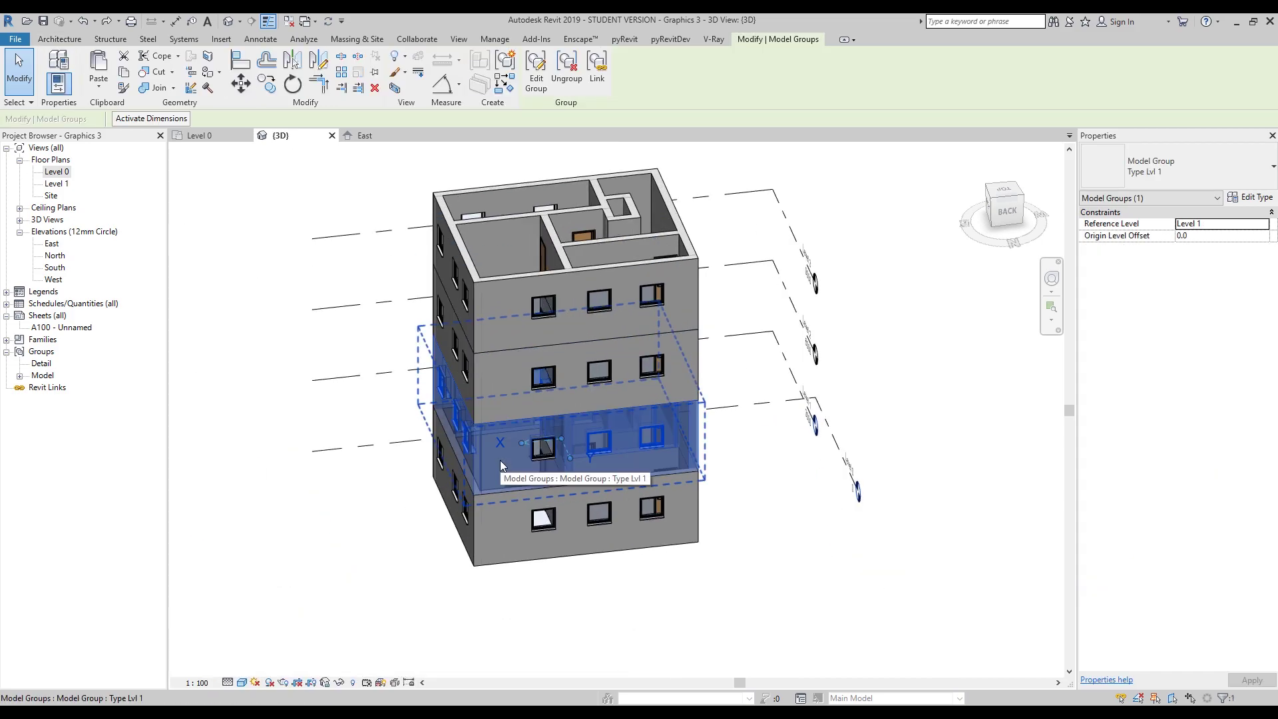
key("ctrl+z")
key("ctrl+z")
key("ctrl+z")
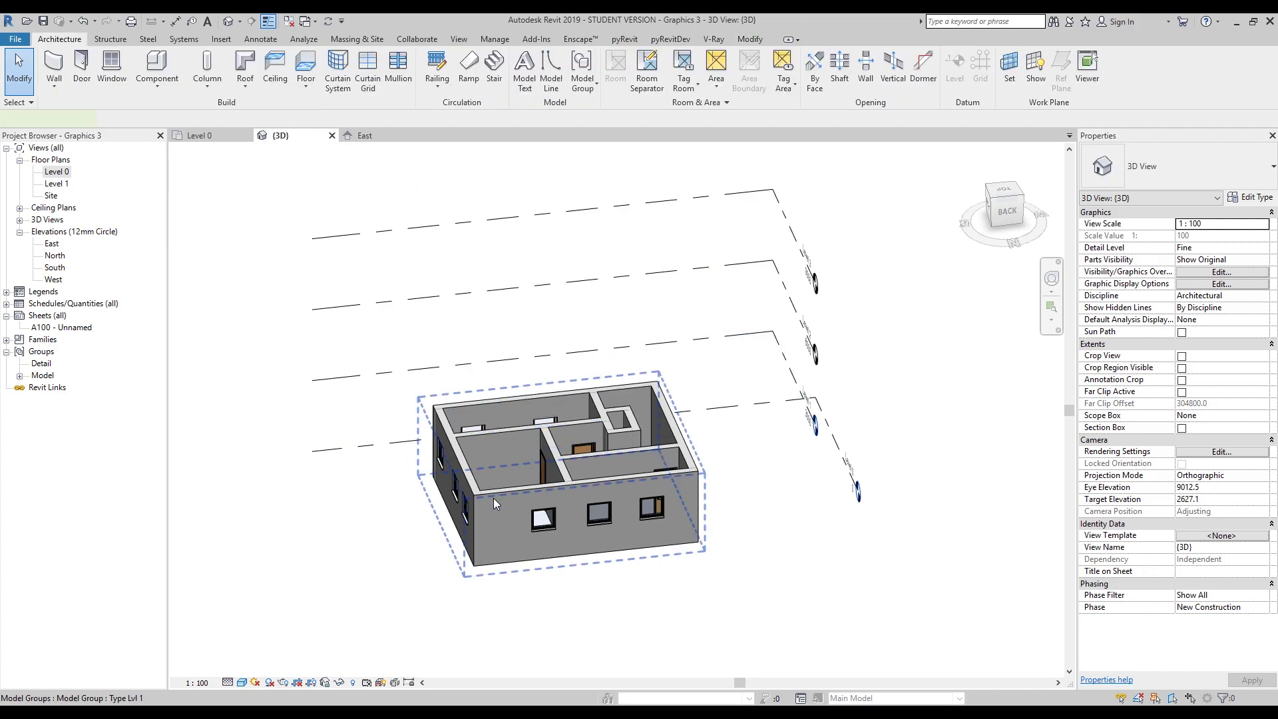
Ungroup the Level 0 floor and clear the selection.
left_click(493, 498)
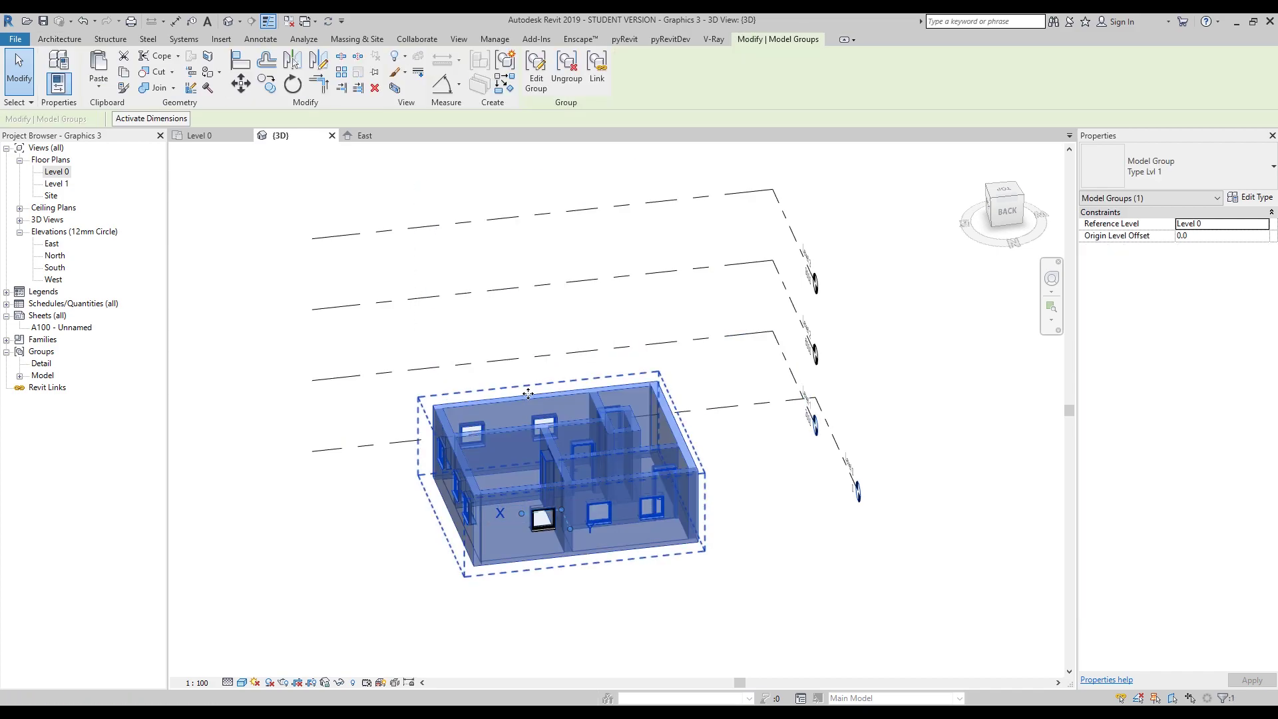
left_click(571, 61)
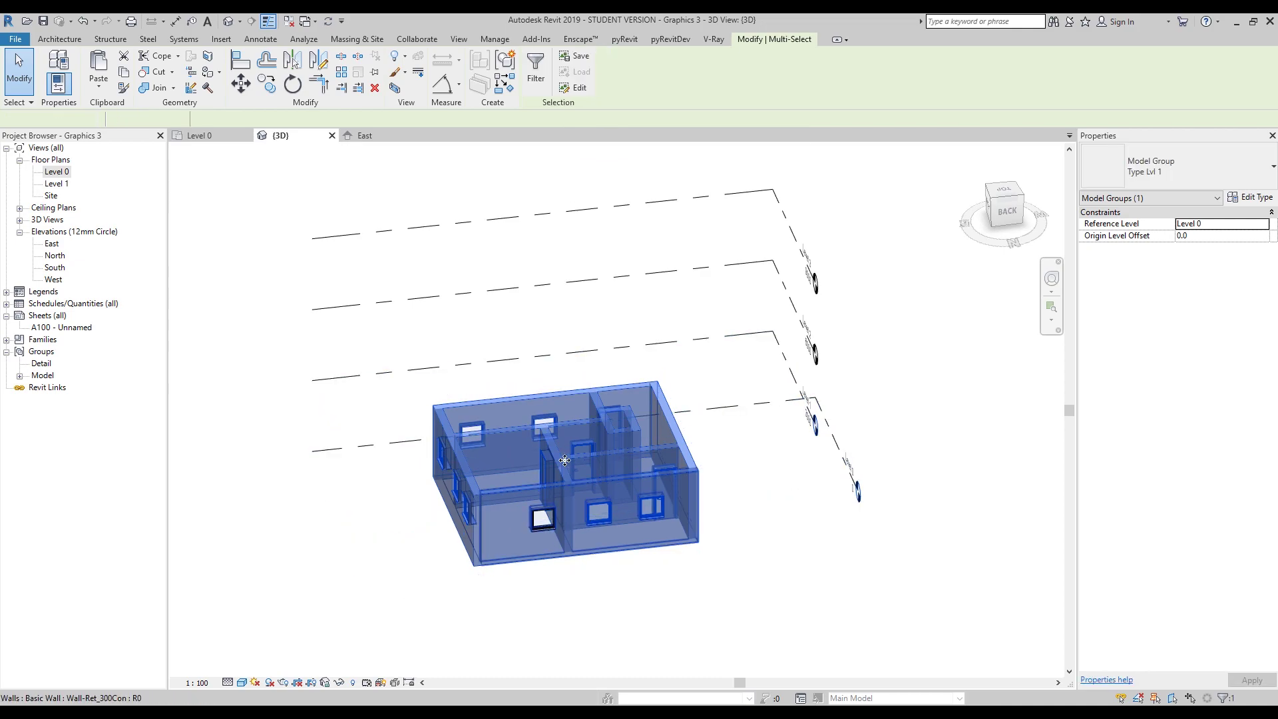
left_click(340, 573)
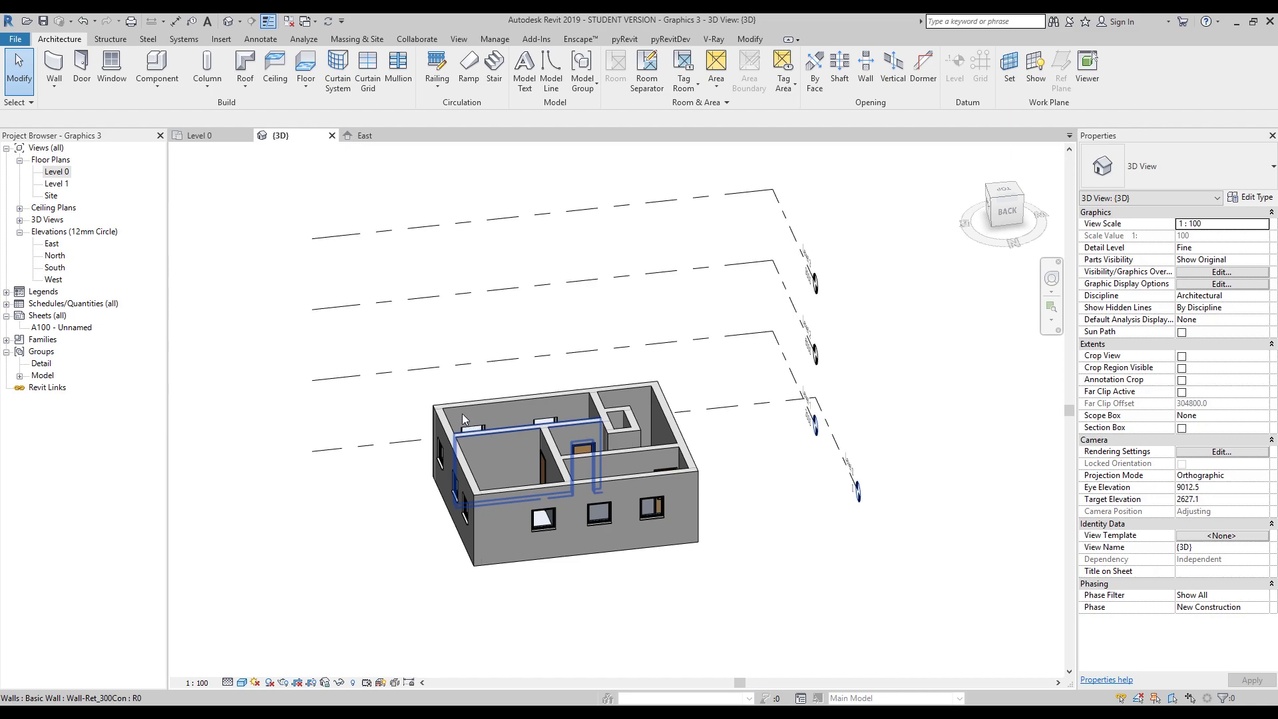
Try to create a model group named Type lvl 1 from all walls, doors and windows of the ungrouped floor.
left_click_drag(395, 339, 751, 651)
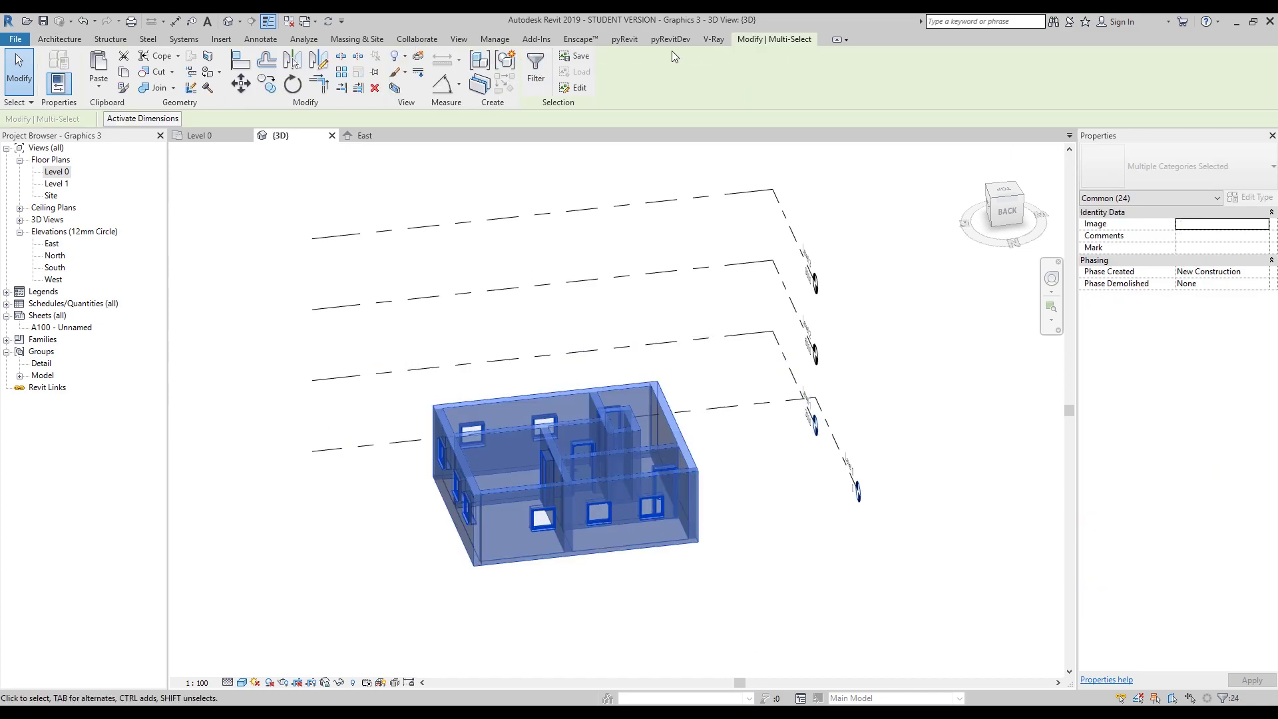
left_click(506, 66)
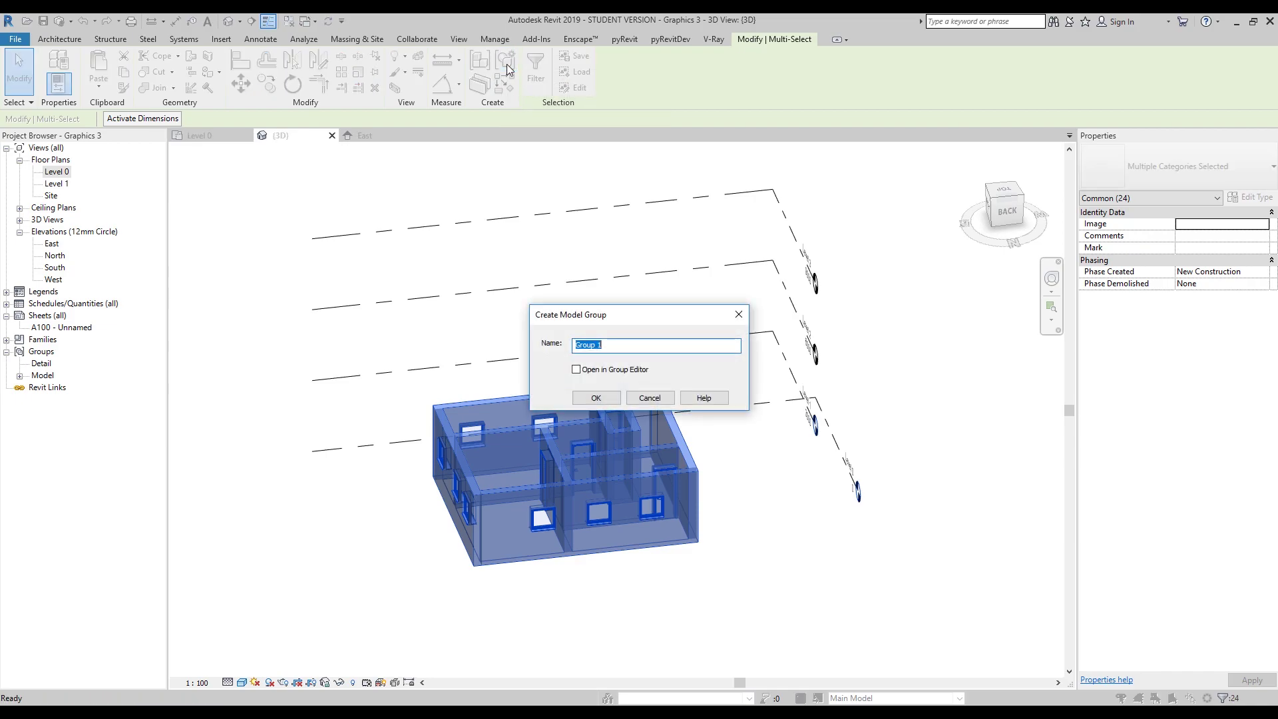
type("12")
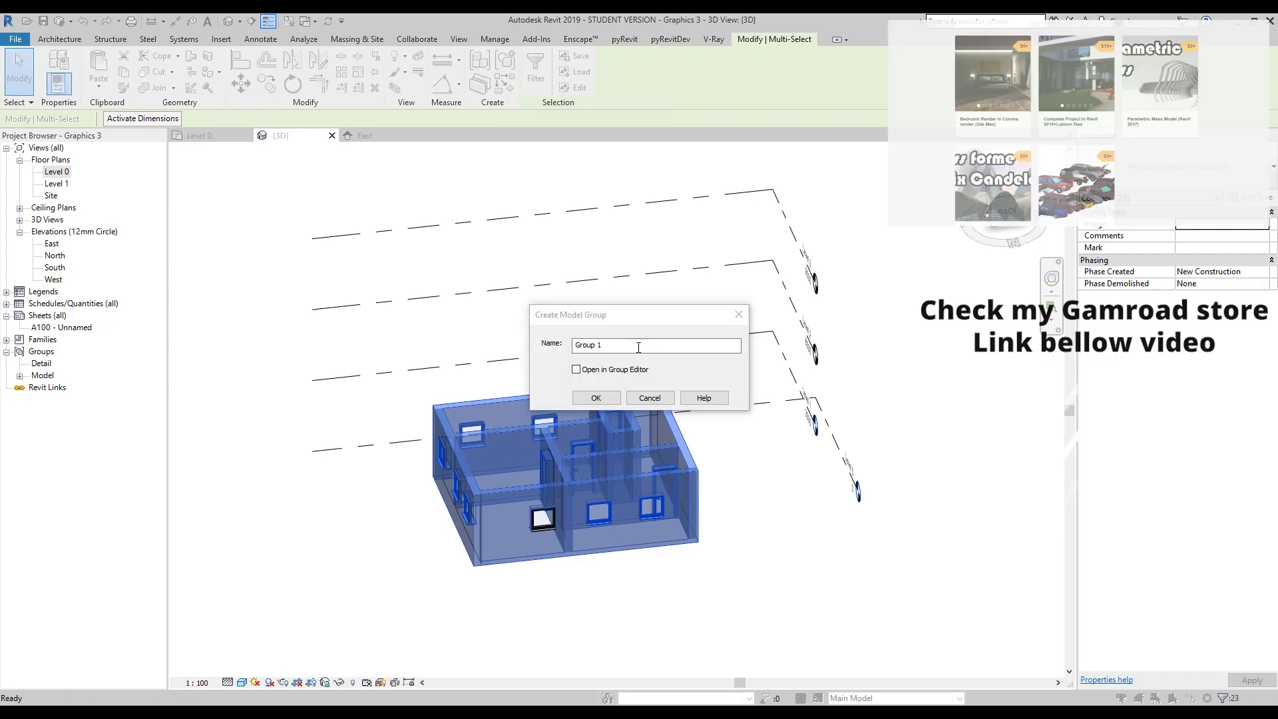
type("Typ")
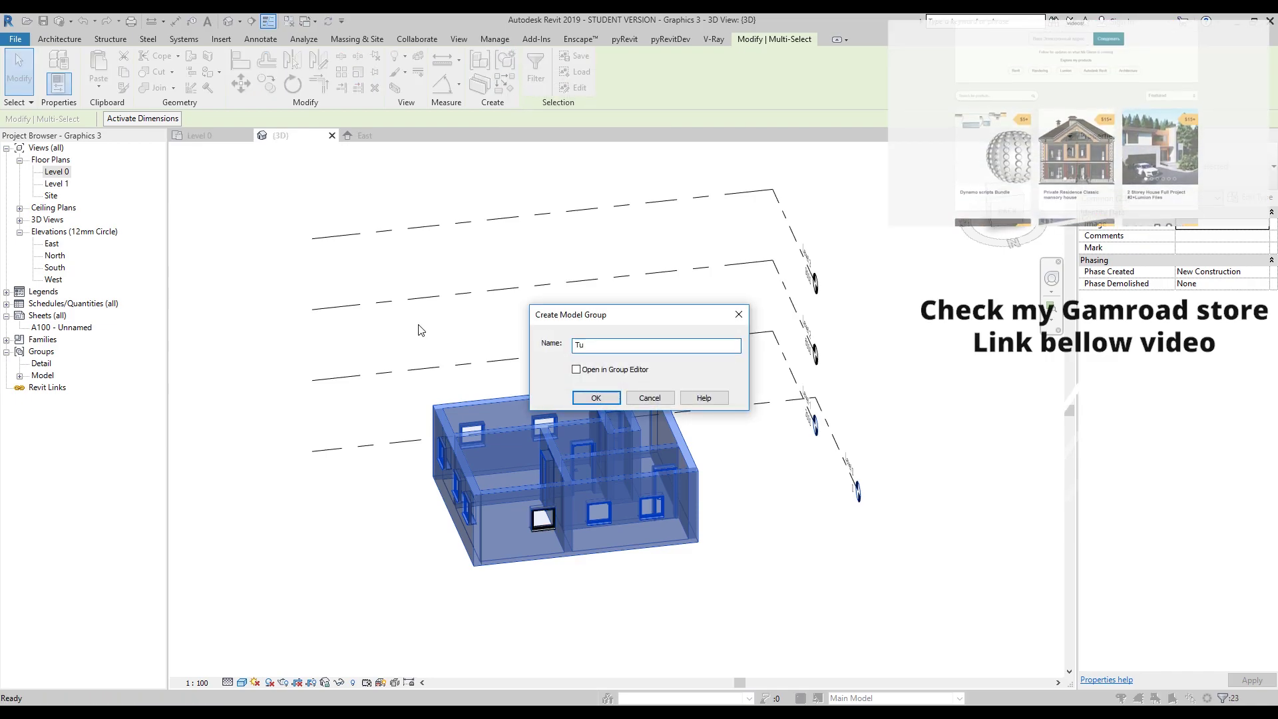
type("e ")
type("I")
type("vl 1")
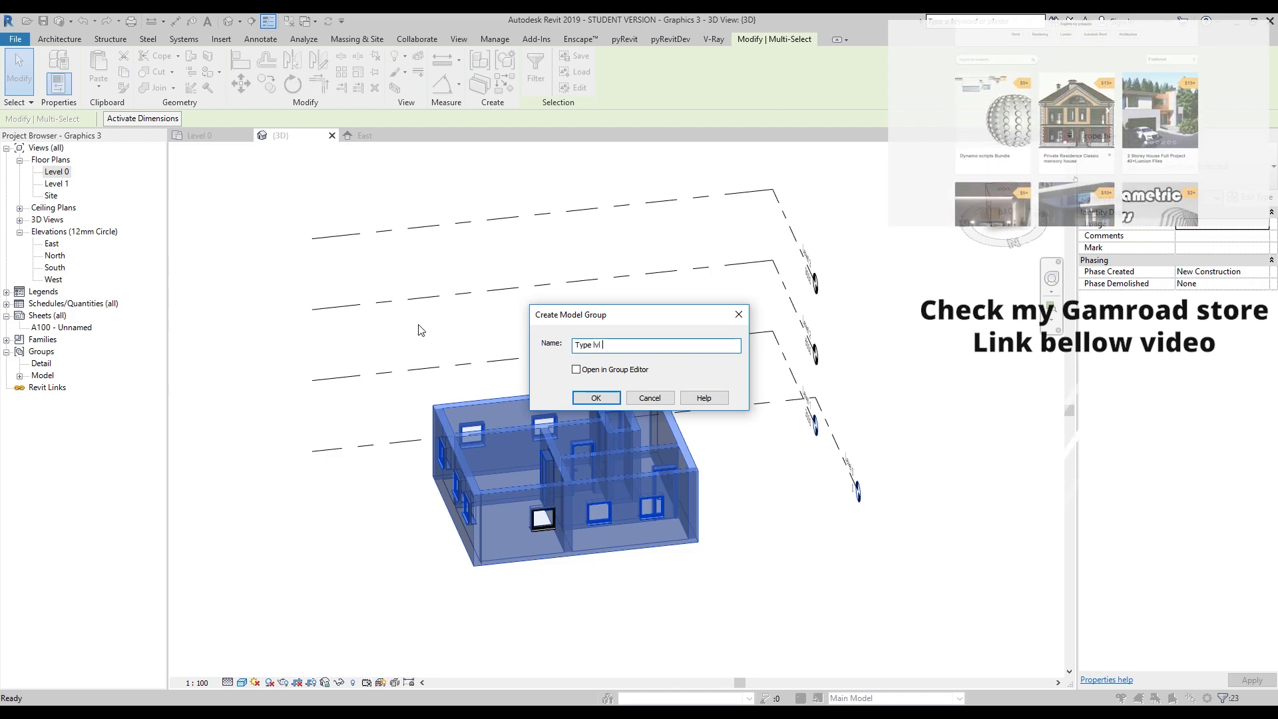
left_click(605, 399)
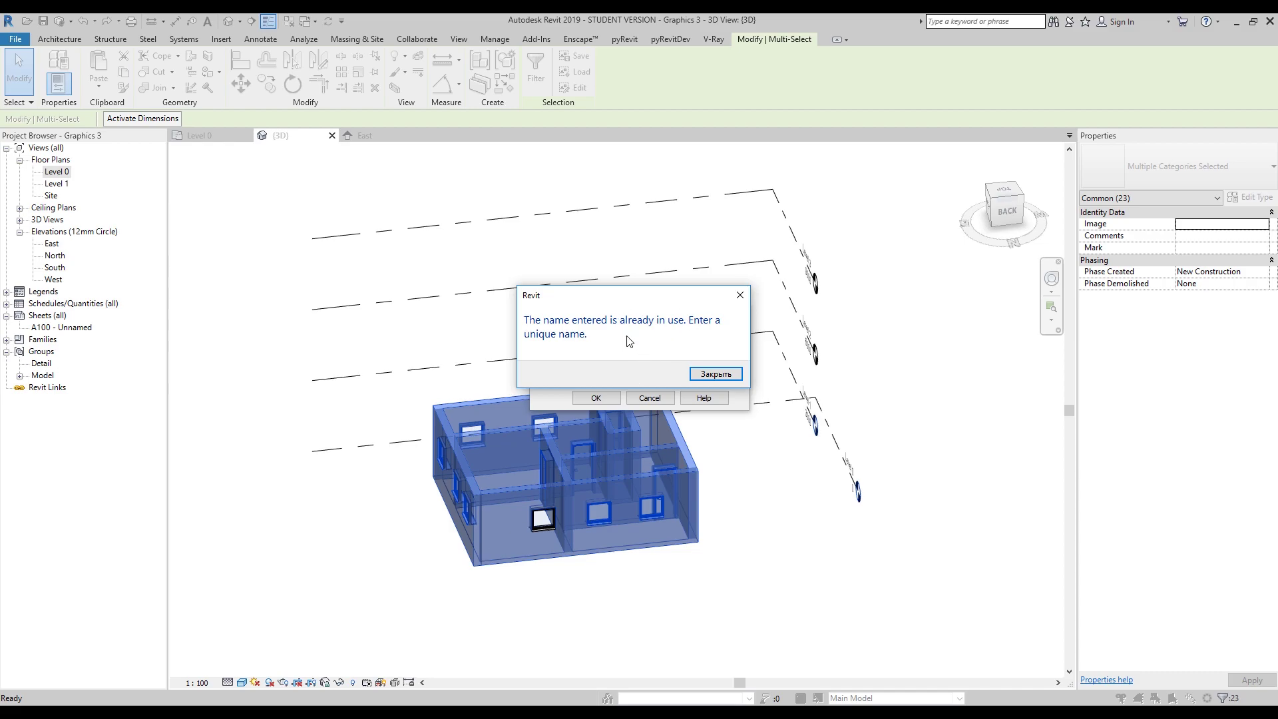
left_click(725, 376)
left_click(655, 400)
left_click(387, 578)
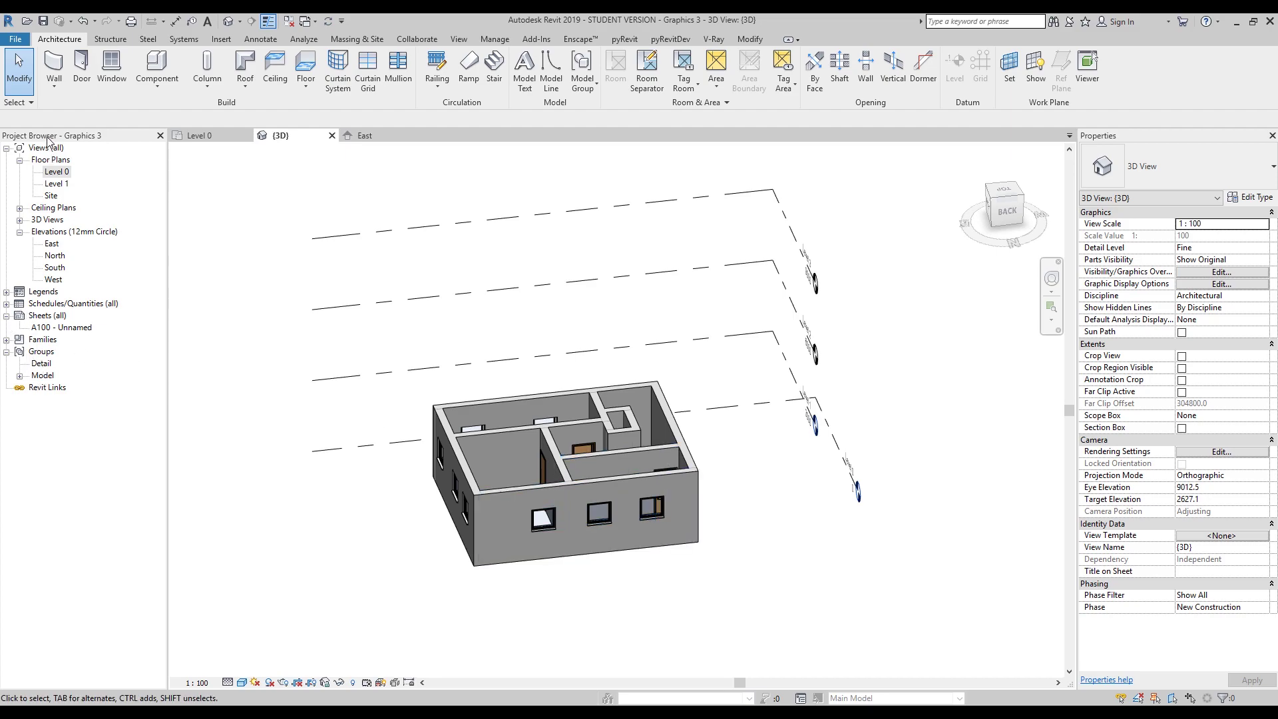
Place an instance of the Type Lvl 1 model group beside the existing floor, then delete that instance.
left_click(5, 360)
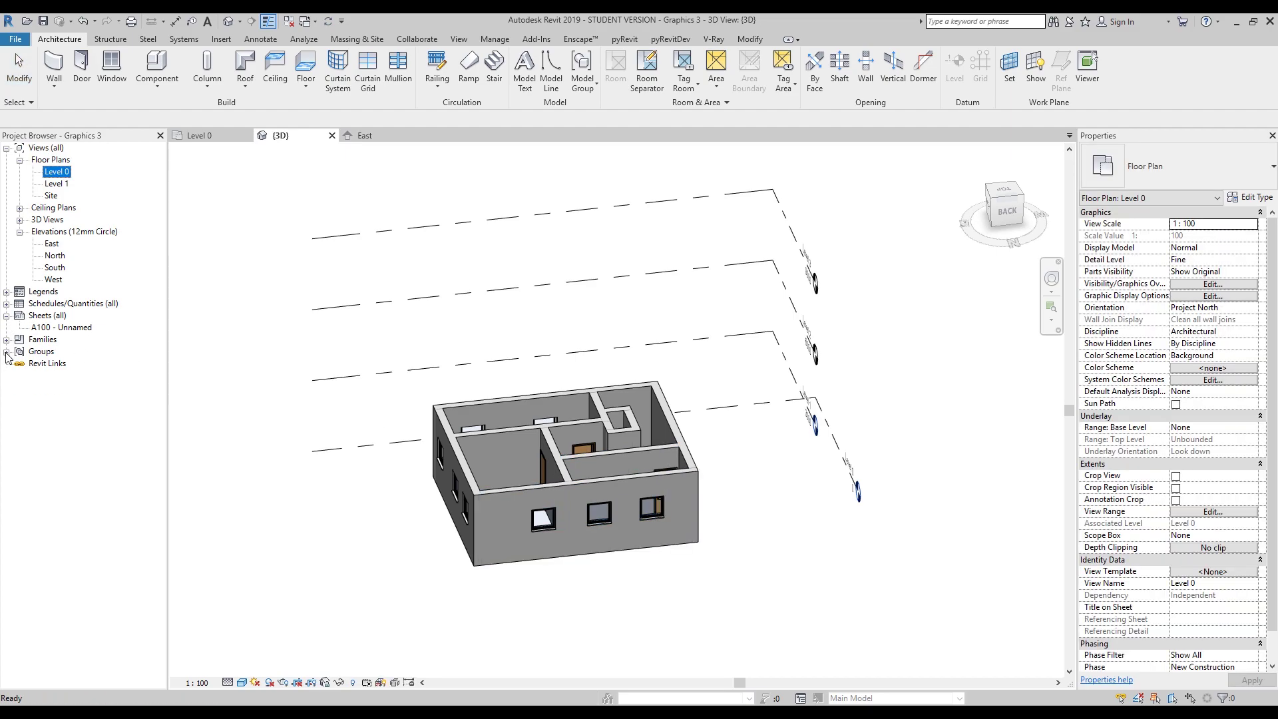
left_click(20, 376)
left_click(70, 388)
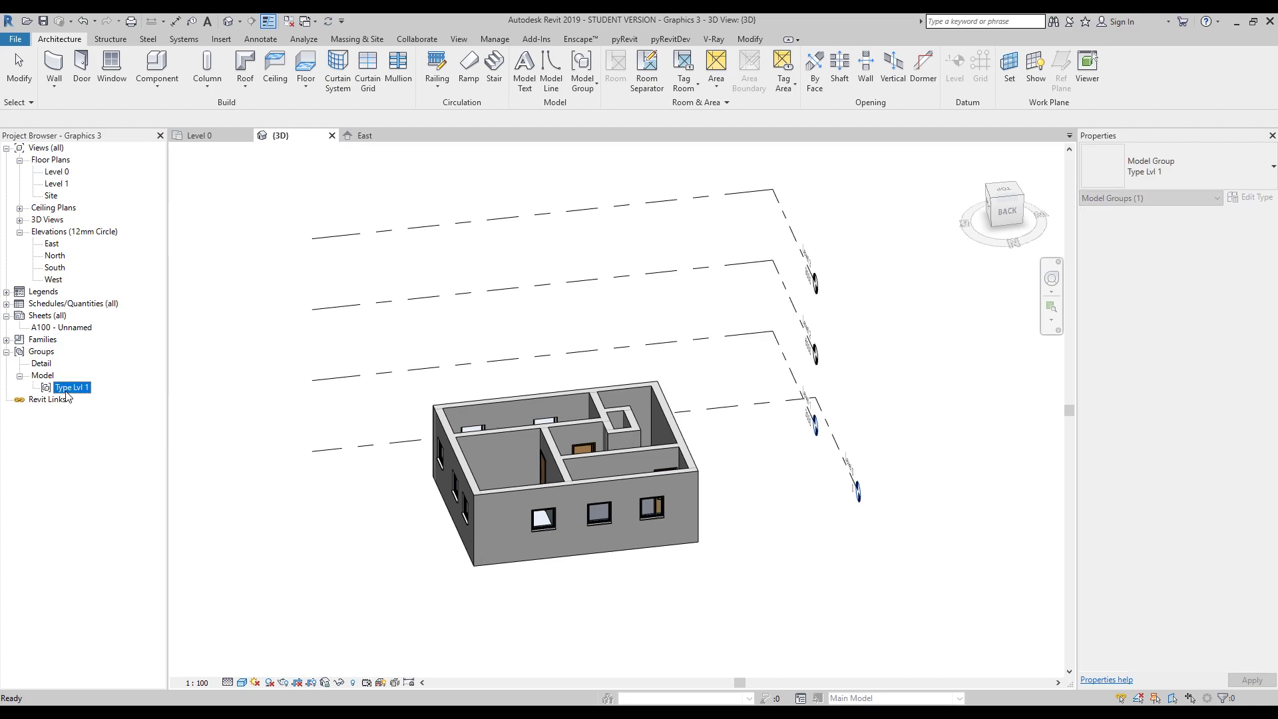
left_click_drag(406, 529, 289, 567)
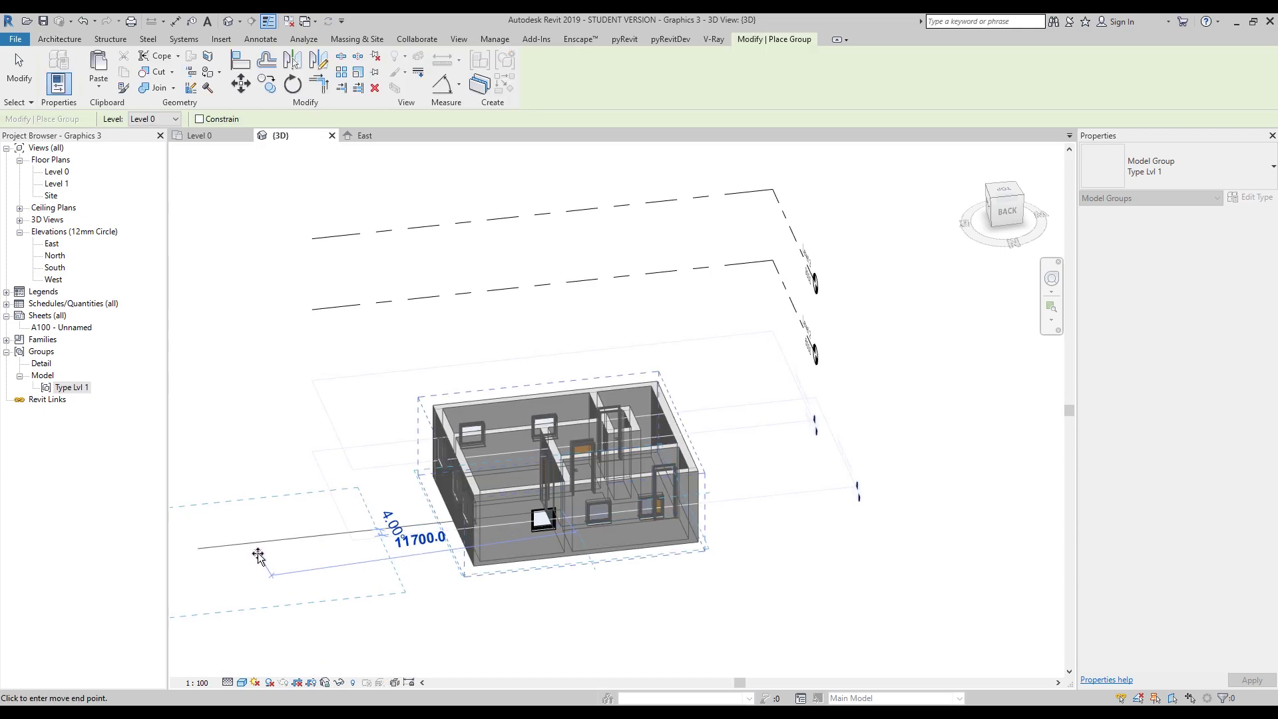
left_click(333, 585)
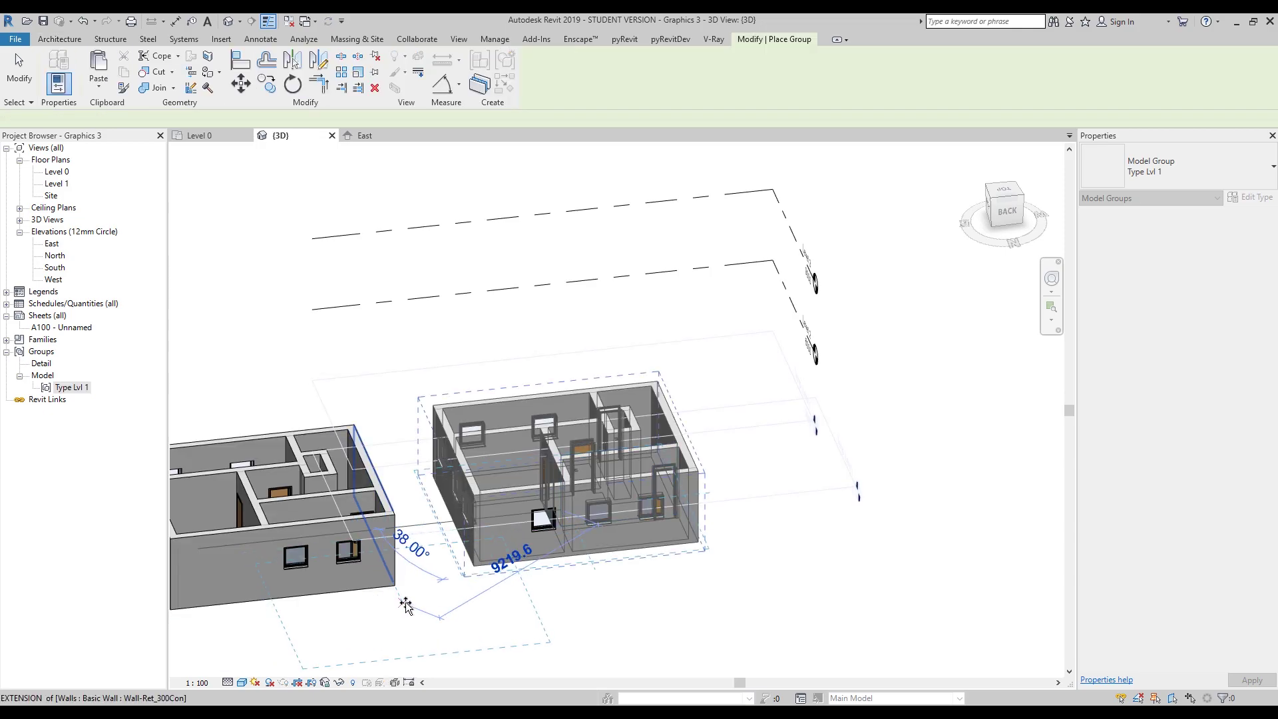
left_click(458, 625)
scroll(493, 574, "up", 2)
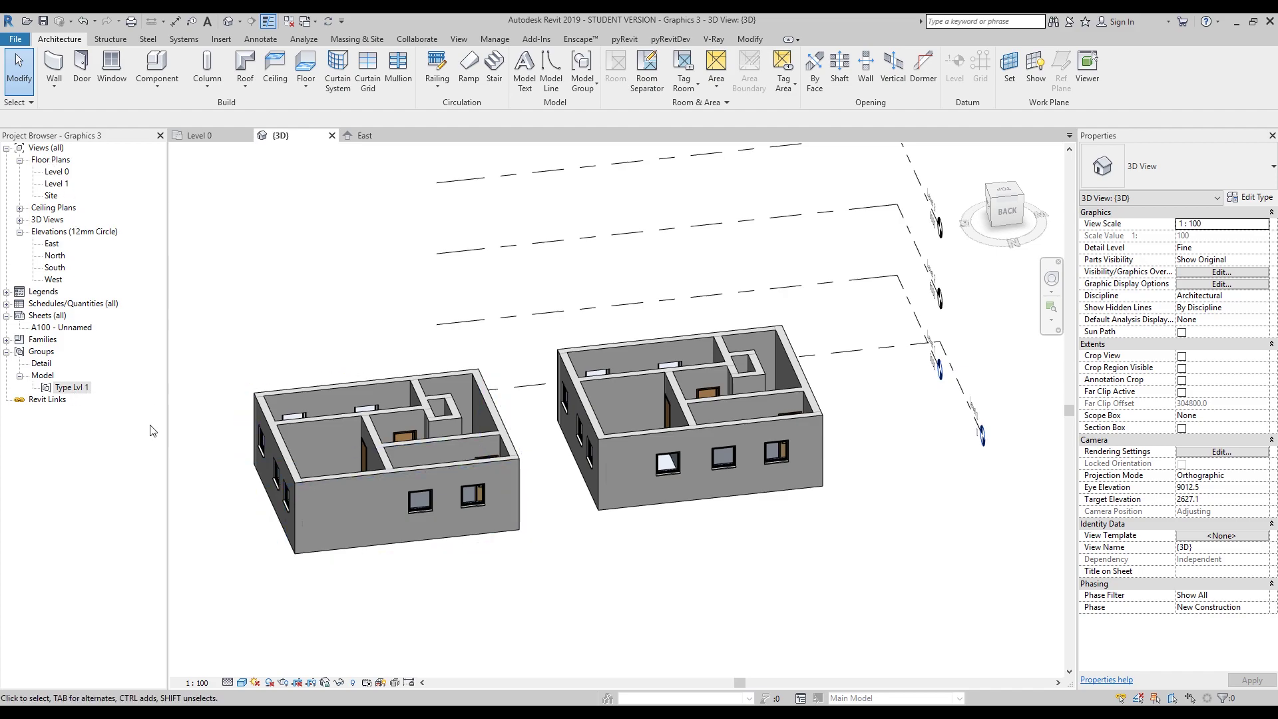
left_click(301, 522)
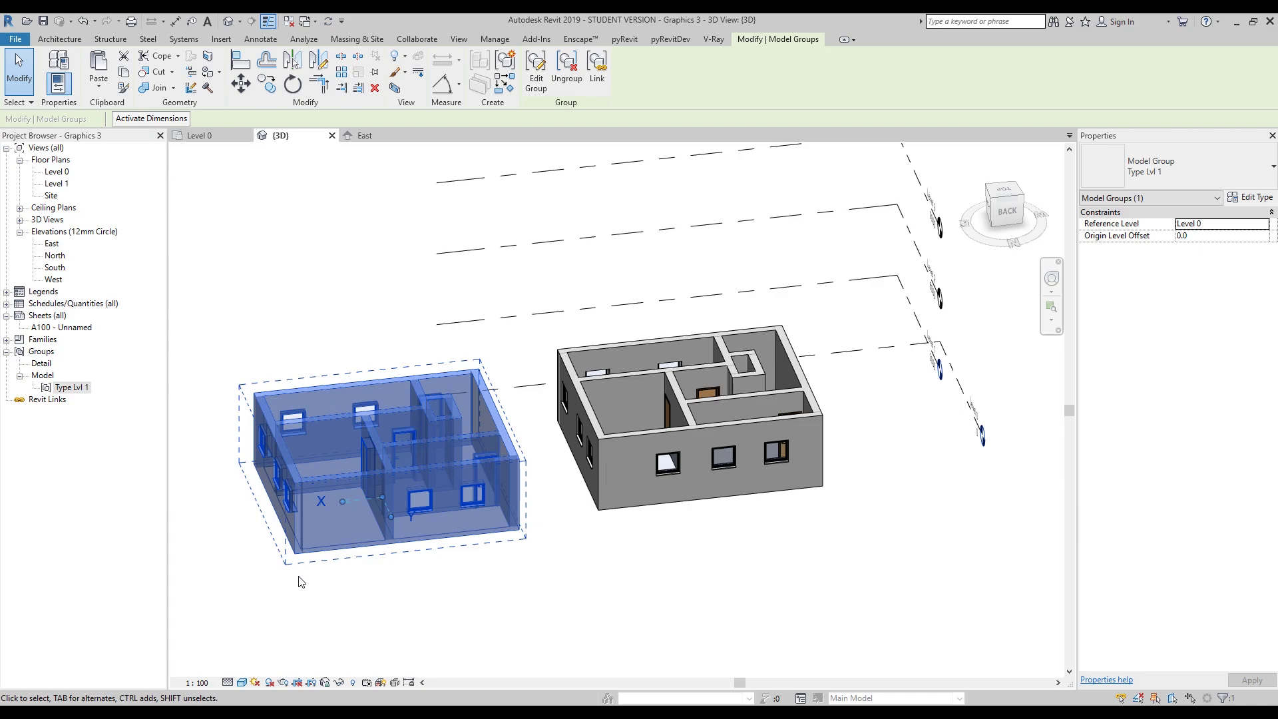
key("Delete")
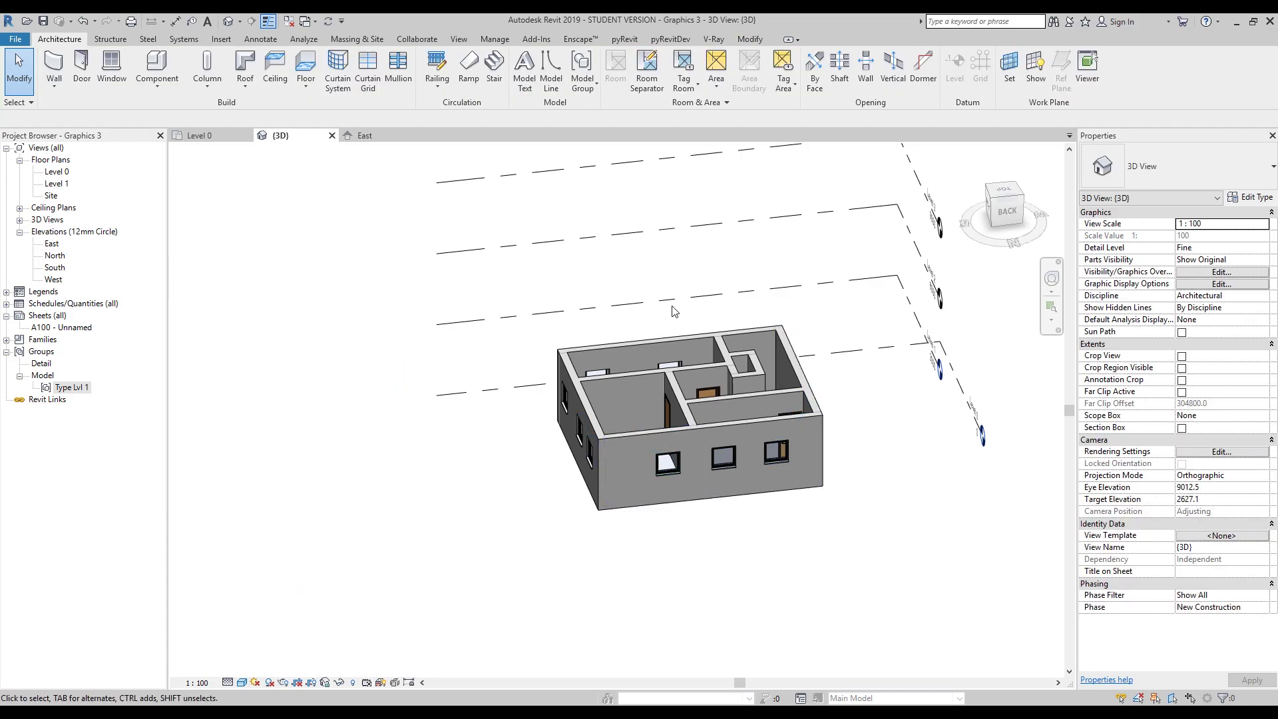
Delete the Type Lvl 1 model group definition from the project.
middle_click_drag(514, 538, 408, 526)
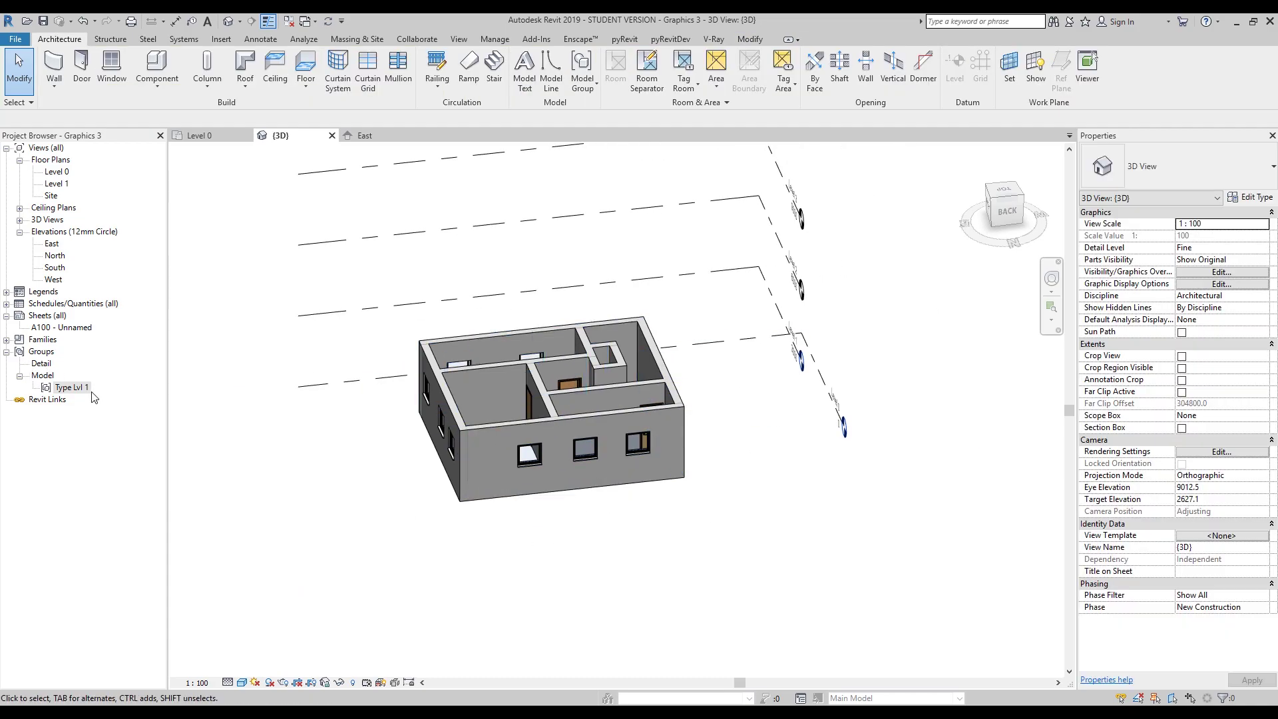
left_click(68, 388)
right_click(67, 388)
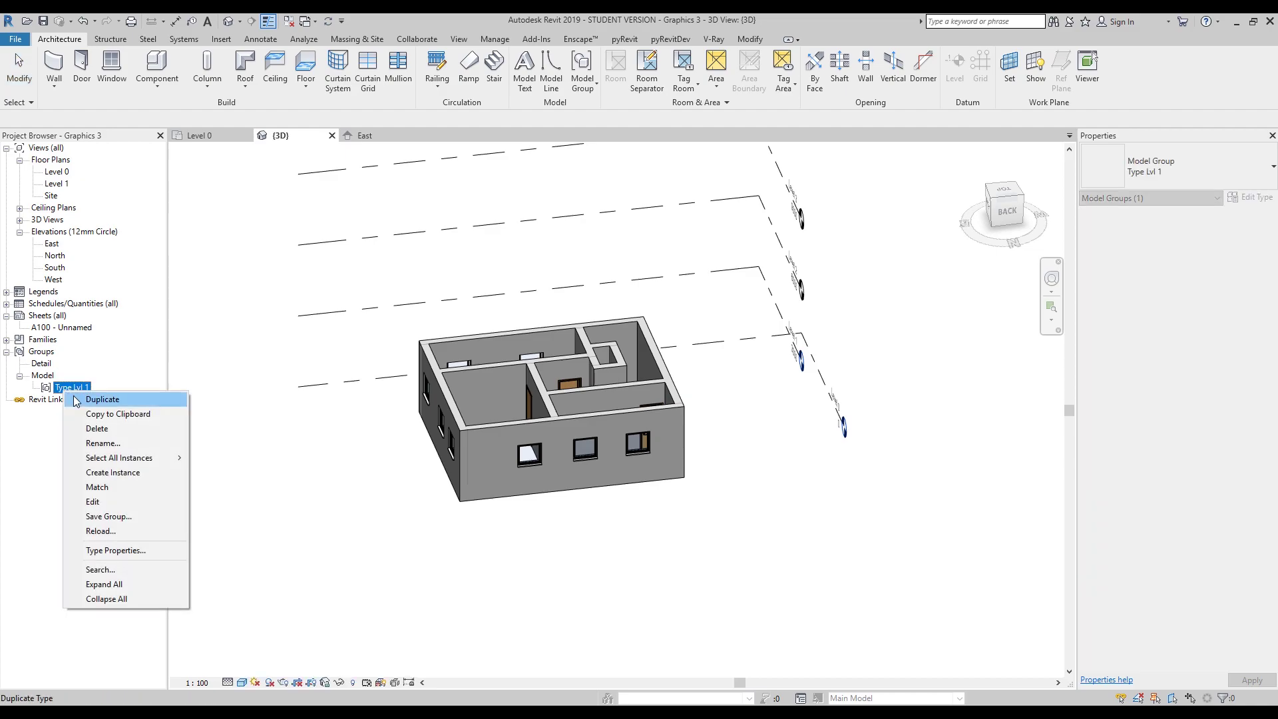
left_click(98, 429)
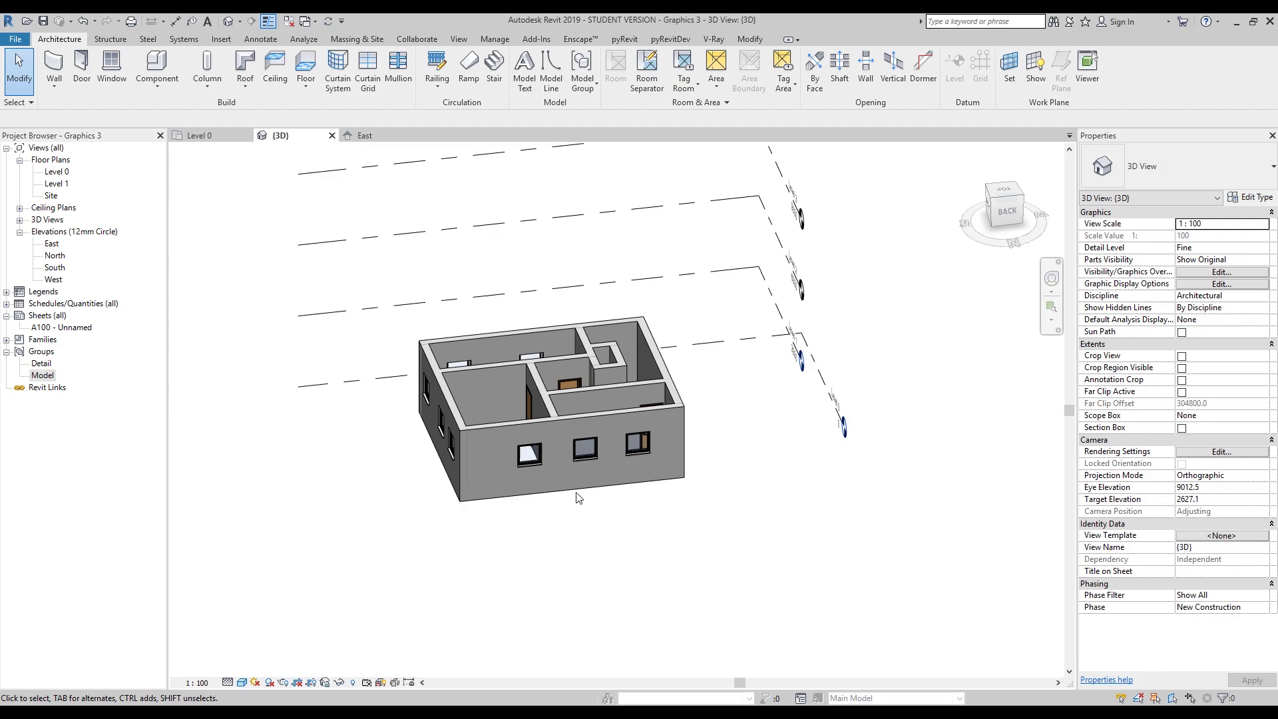
Group the three interior doors nearest the back facade into a model group named doors.
middle_click_drag(574, 508, 451, 521)
middle_click_drag(372, 470, 446, 402, "shift")
scroll(446, 404, "up", 5)
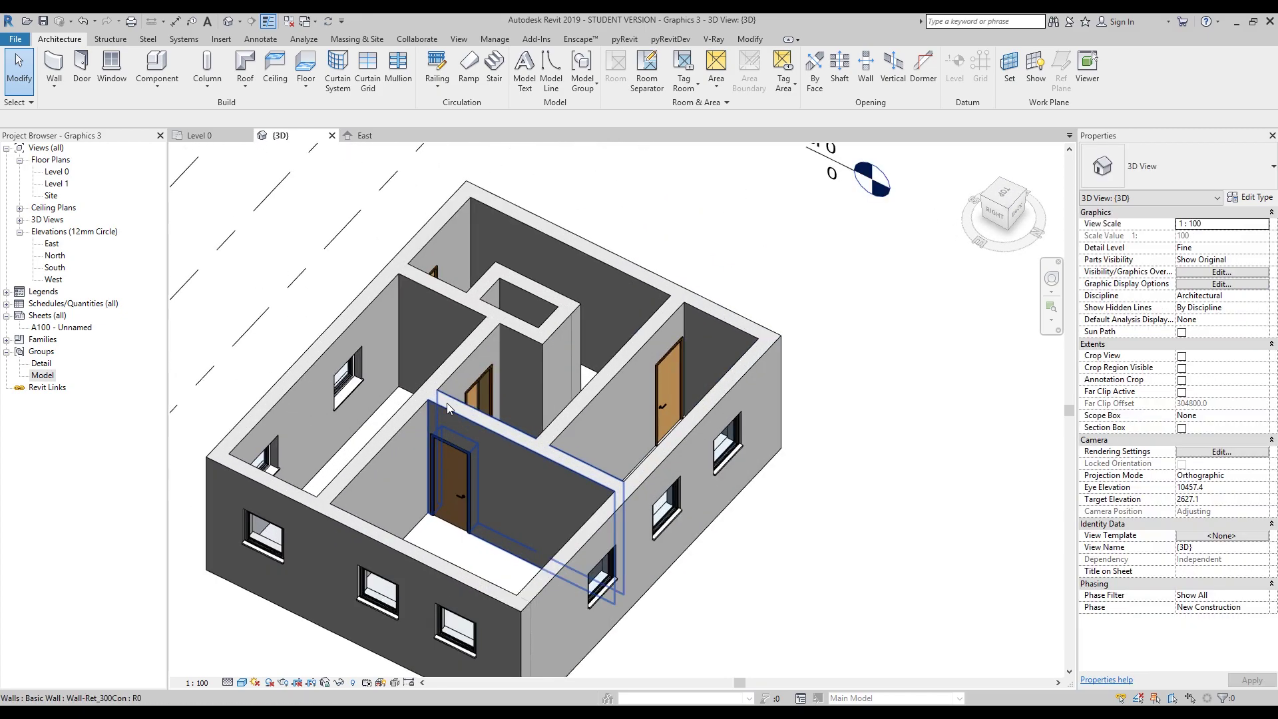
scroll(522, 441, "up", 2)
middle_click_drag(521, 440, 479, 502, "shift")
scroll(479, 502, "up", 3)
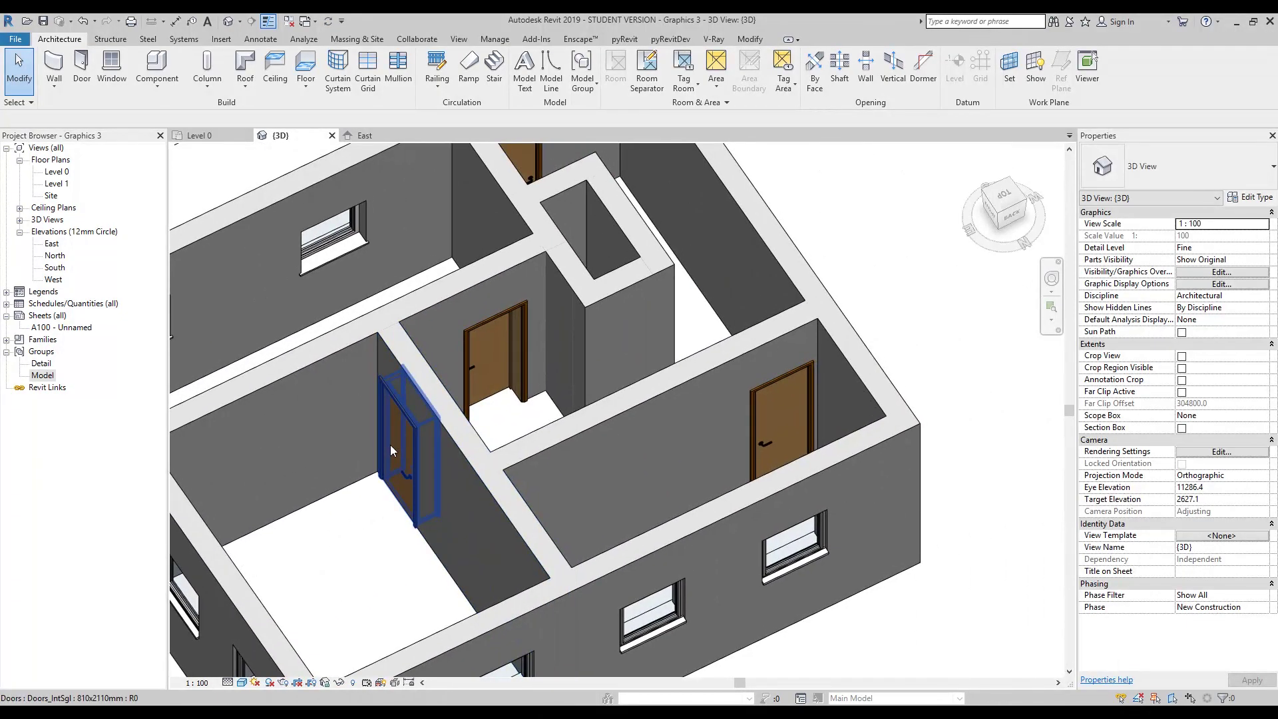
left_click(390, 445)
left_click(517, 360, "ctrl")
left_click(792, 406, "ctrl")
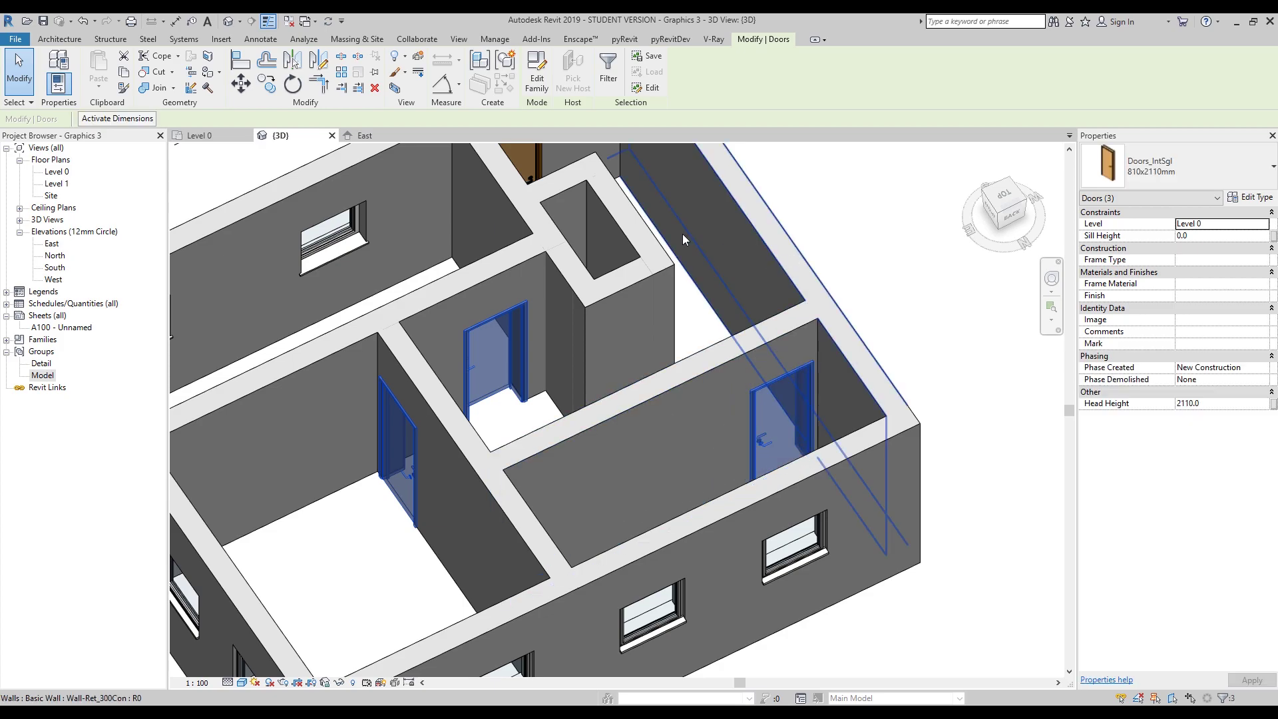
left_click(506, 59)
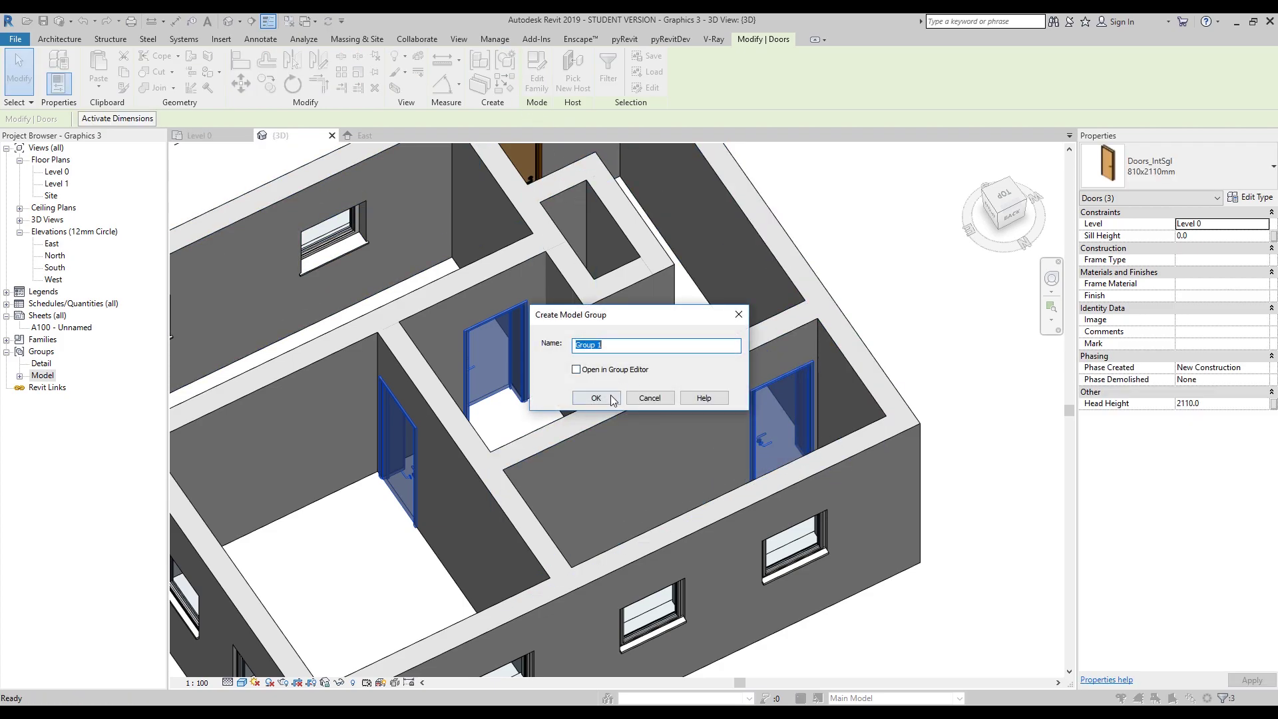
type("doors")
left_click(614, 398)
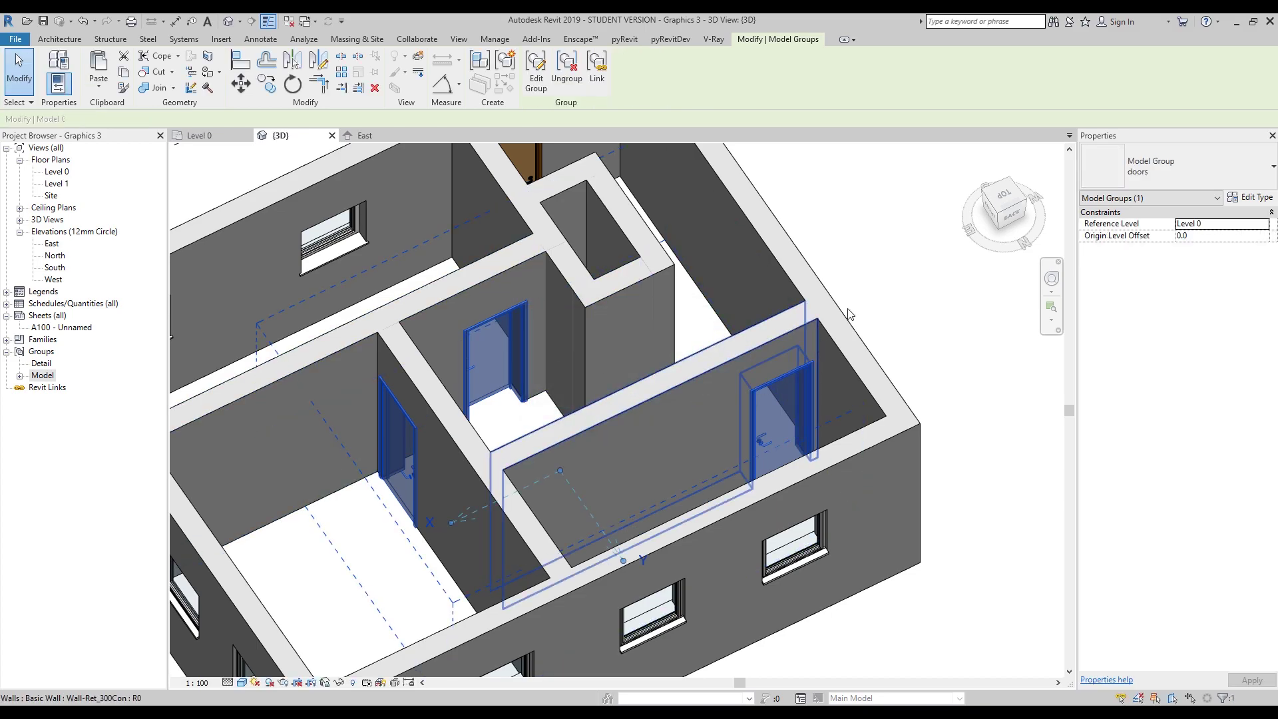
key("Escape")
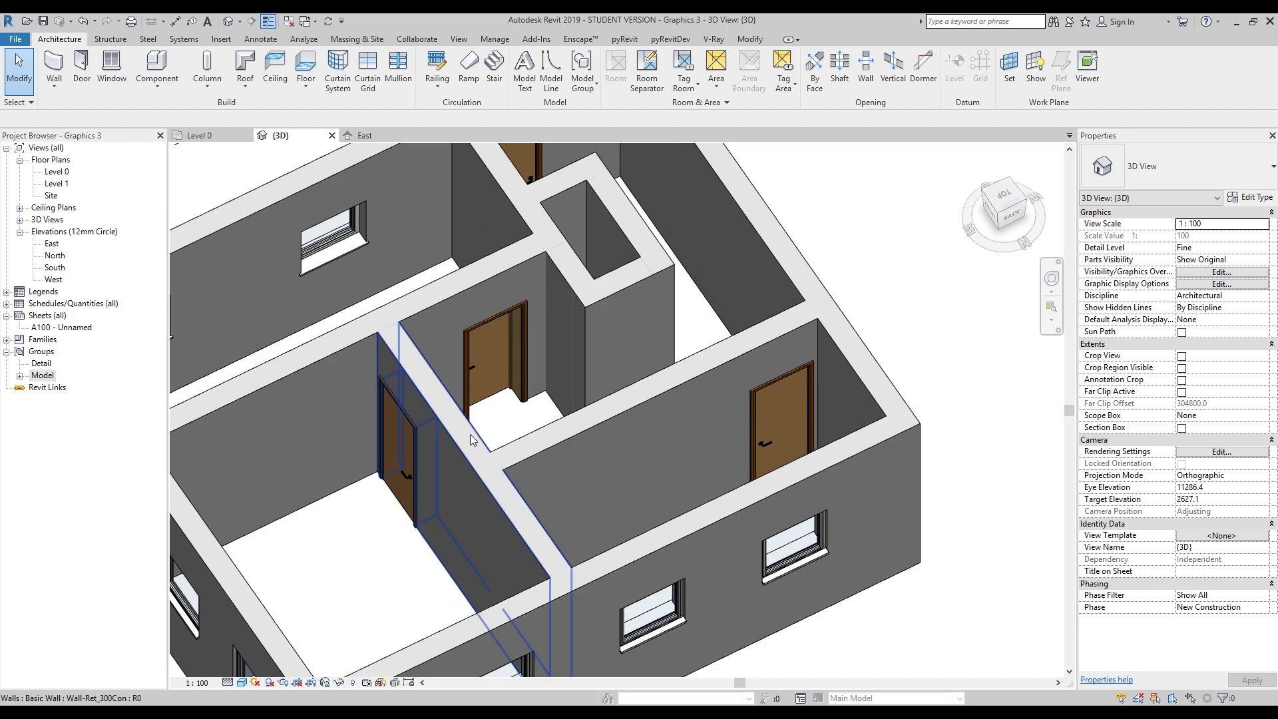
Delete the partition wall hosting the corner room's grouped door, then undo the deletion.
middle_click_drag(506, 411, 533, 437)
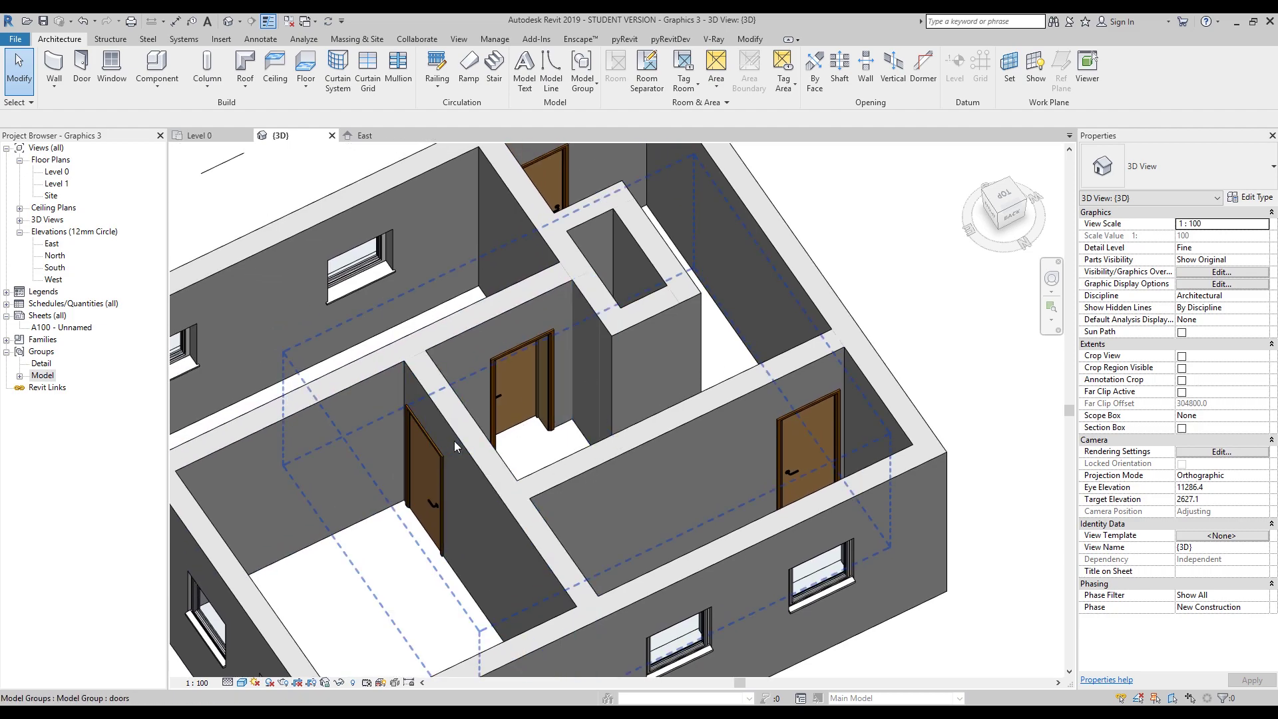
middle_click_drag(360, 479, 523, 369)
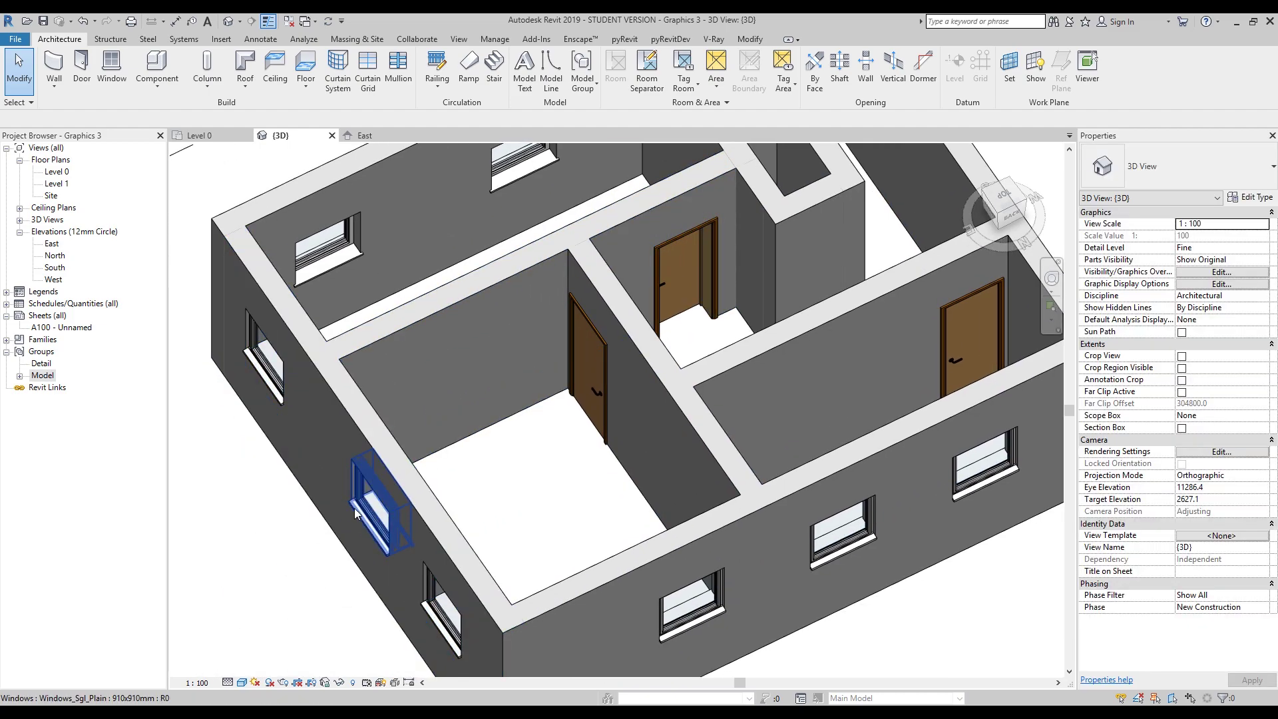
middle_click_drag(387, 266, 320, 303)
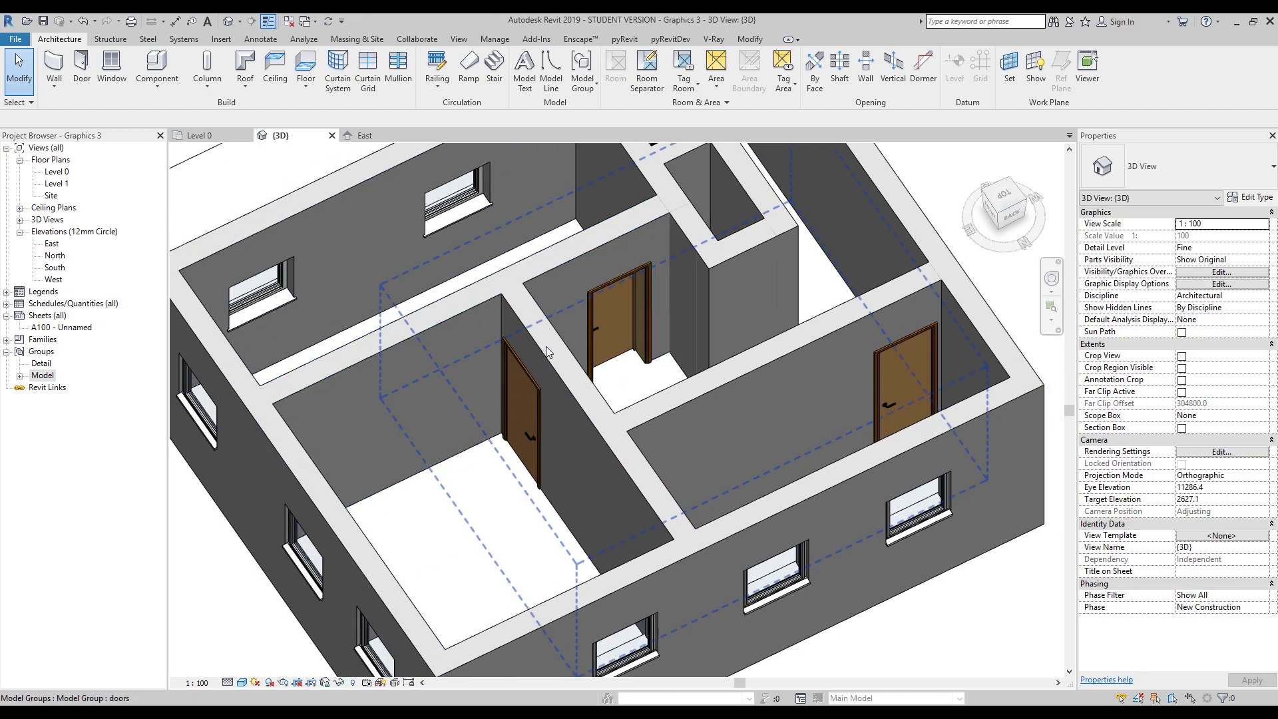
left_click(599, 404)
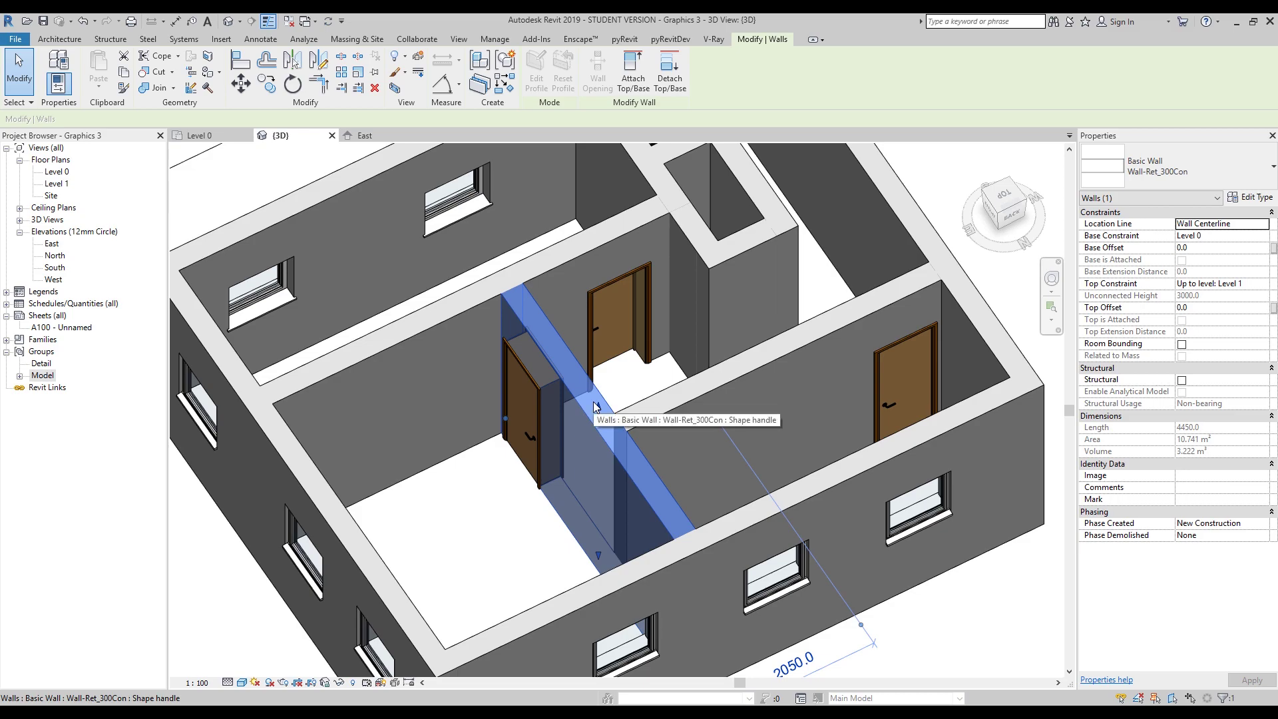
key("Delete")
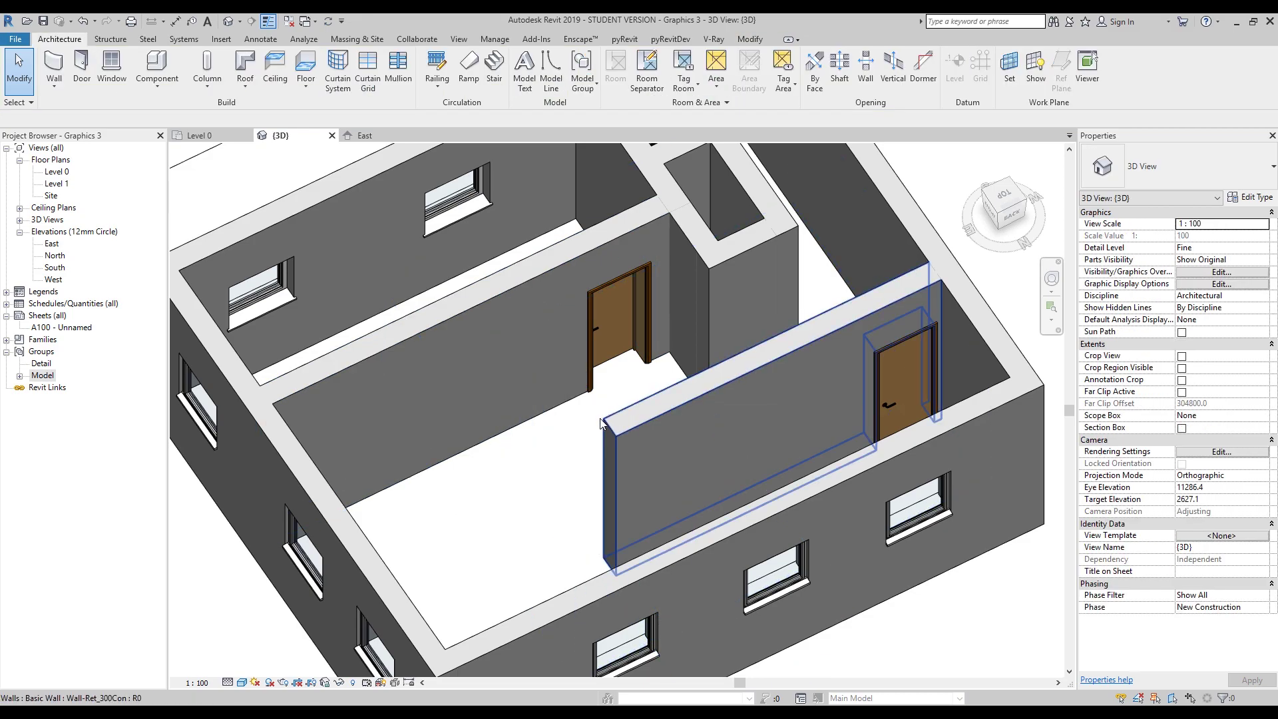
key("ctrl+z")
Move the partition wall hosting the corner room's grouped door farther into the corner room.
left_click(601, 410)
left_click_drag(506, 419, 486, 542)
key("Escape")
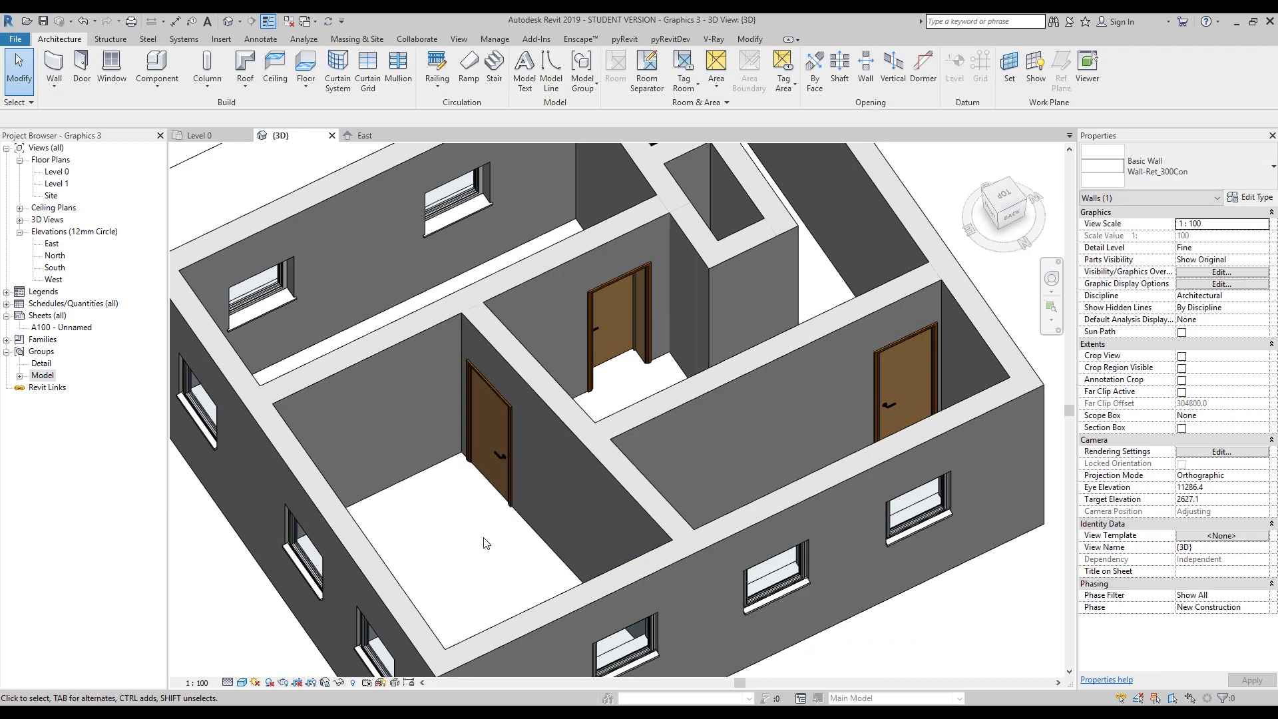
Undo the last move of the corner room's partition wall and the grouping of the three interior doors.
left_click(559, 470)
left_click(502, 449)
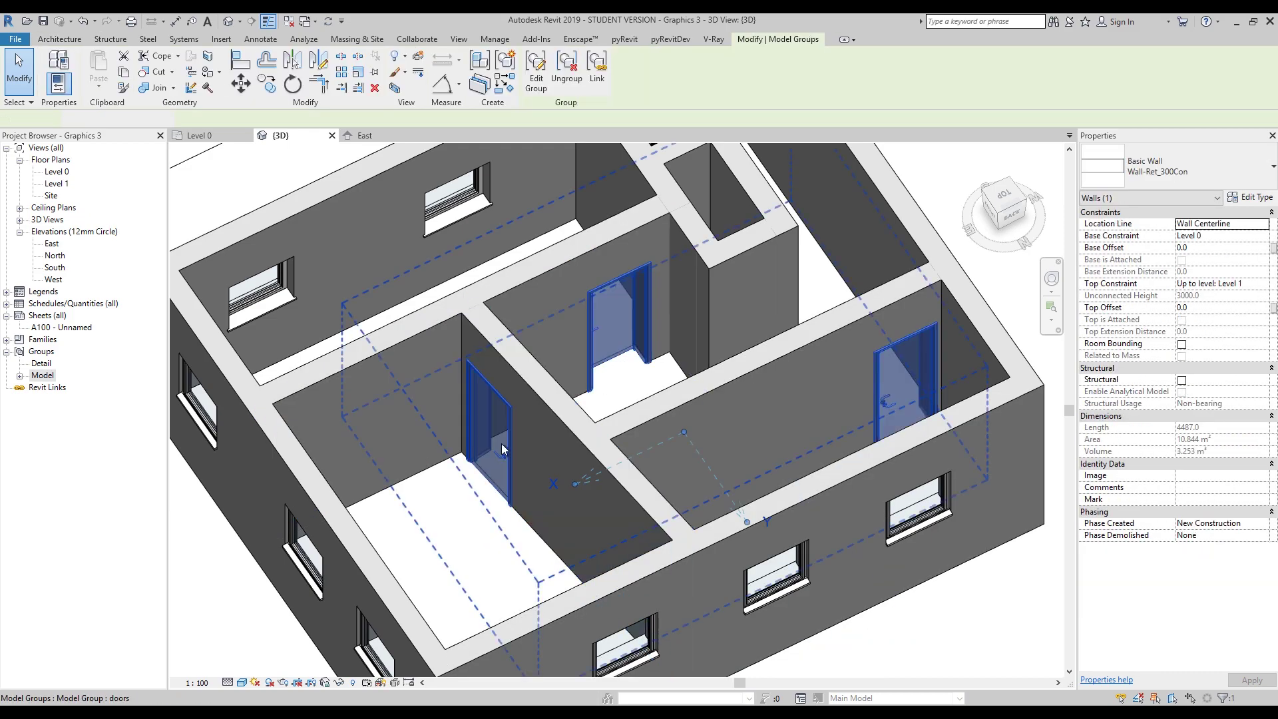
key("ctrl+z")
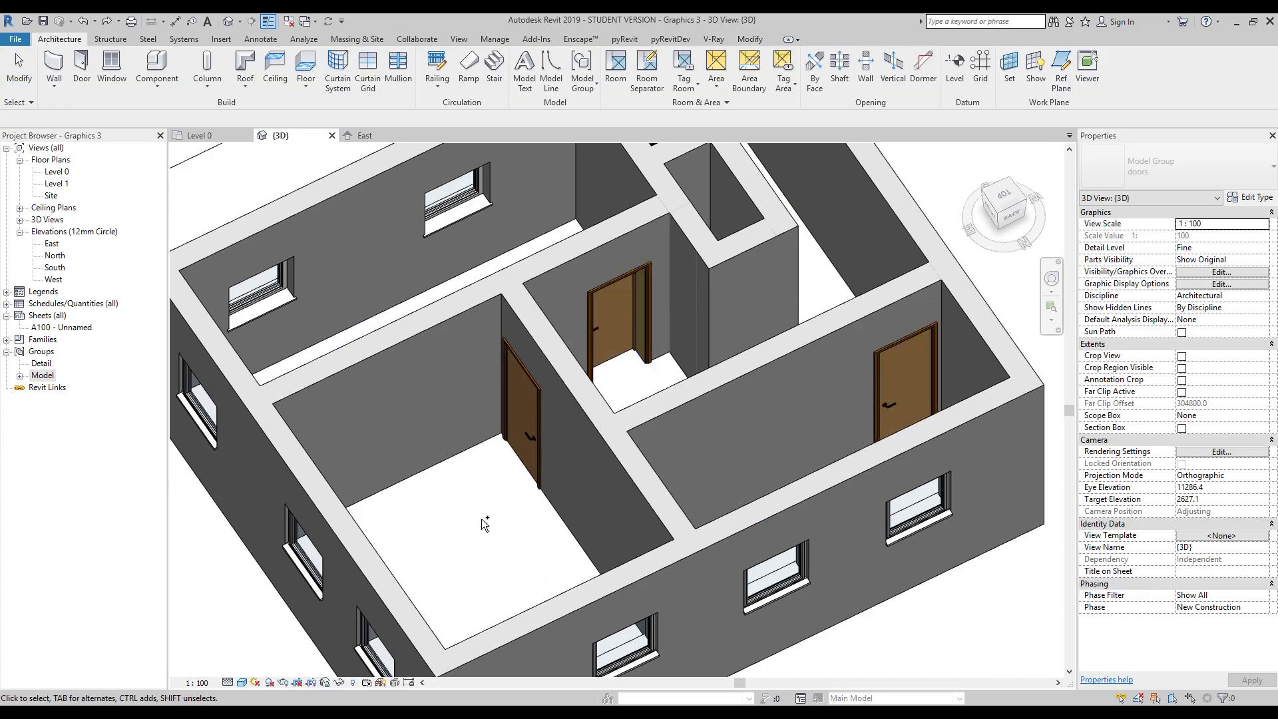
left_click(582, 405)
left_click(509, 486)
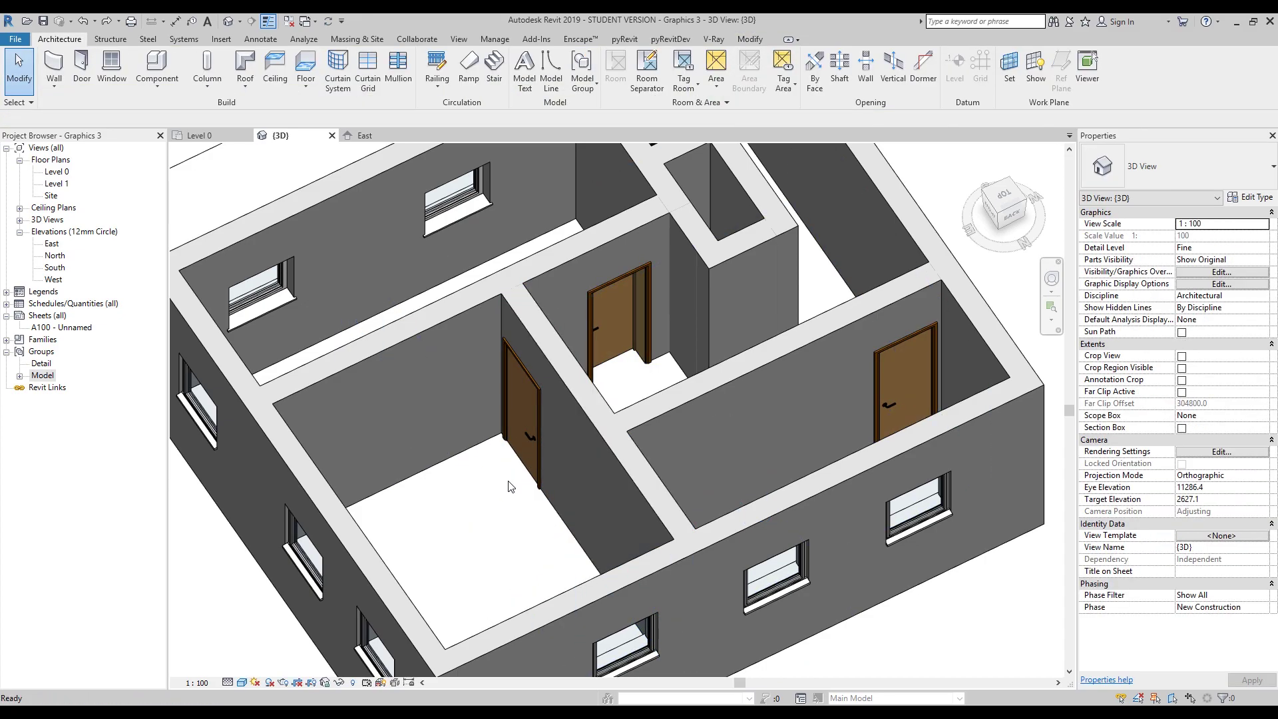
Group the three interior doors nearest the back facade together with their three host partition walls, keeping the default group name.
middle_click_drag(609, 432, 485, 470)
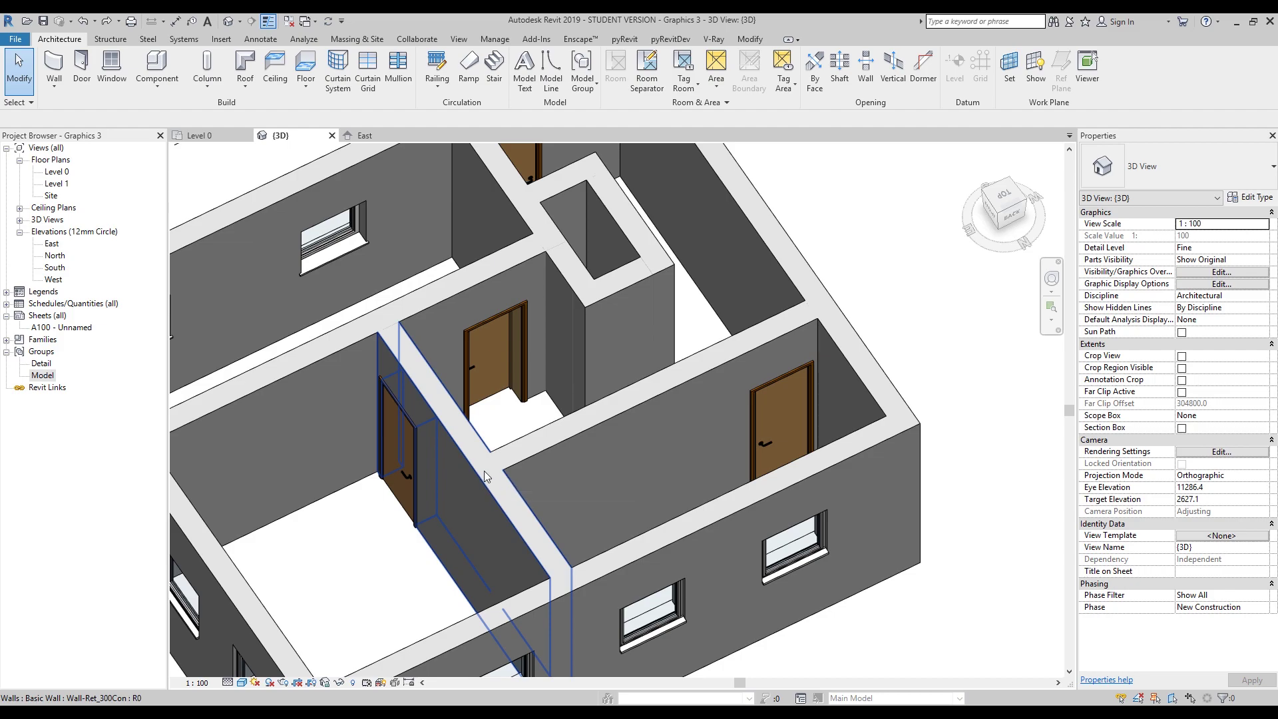
scroll(485, 470, "down", 5)
scroll(466, 456, "up", 5)
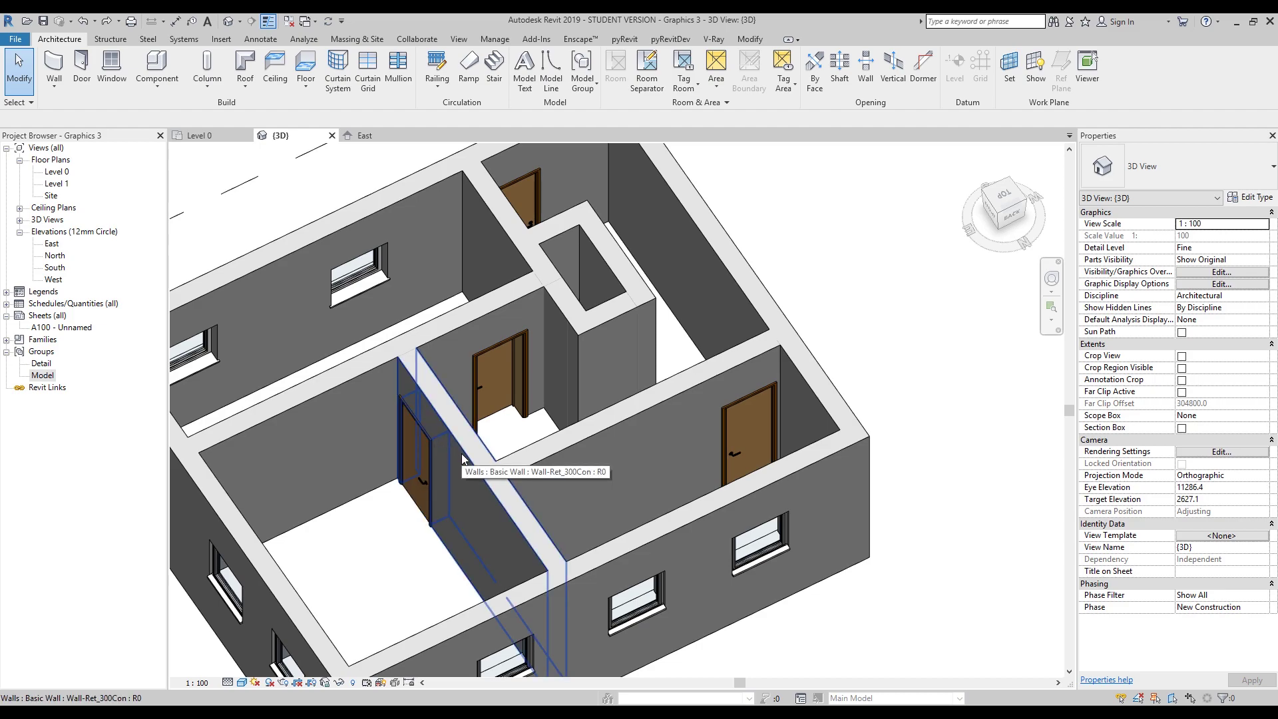
mouse_move(422, 458)
left_mouse_down()
mouse_move(476, 406)
mouse_move(412, 424)
mouse_move(414, 441)
left_mouse_up()
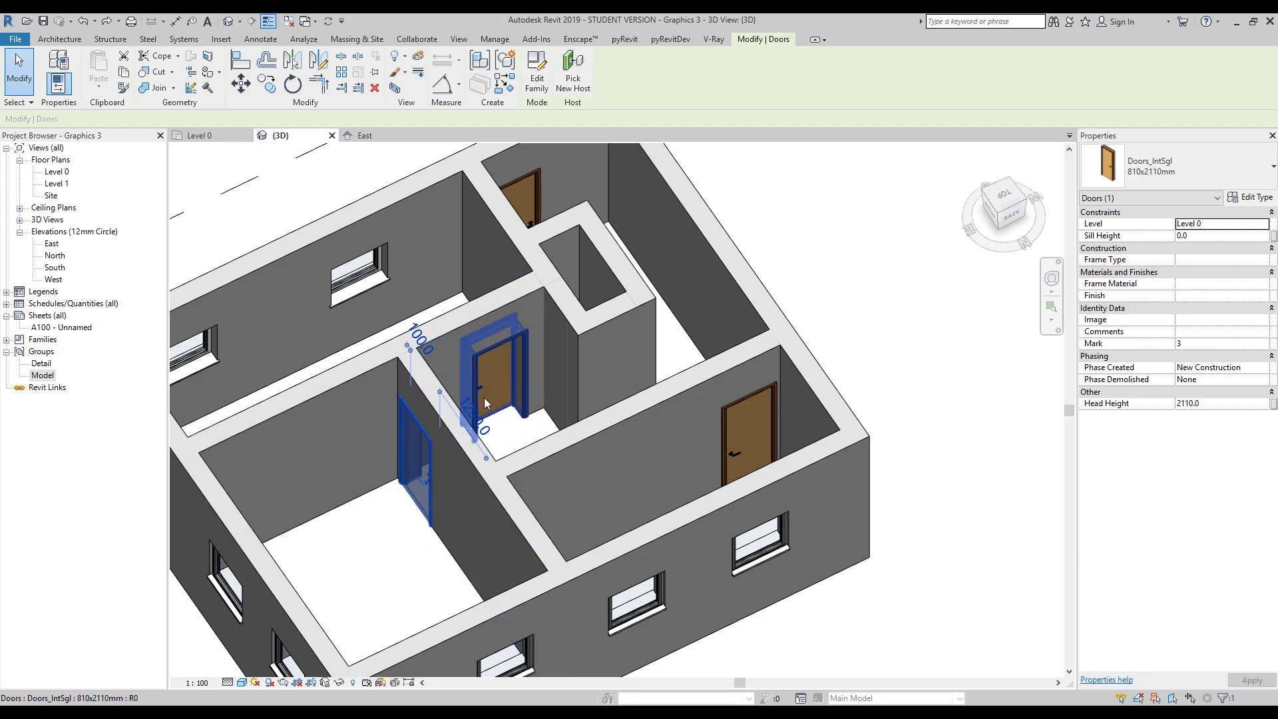
left_click(501, 373)
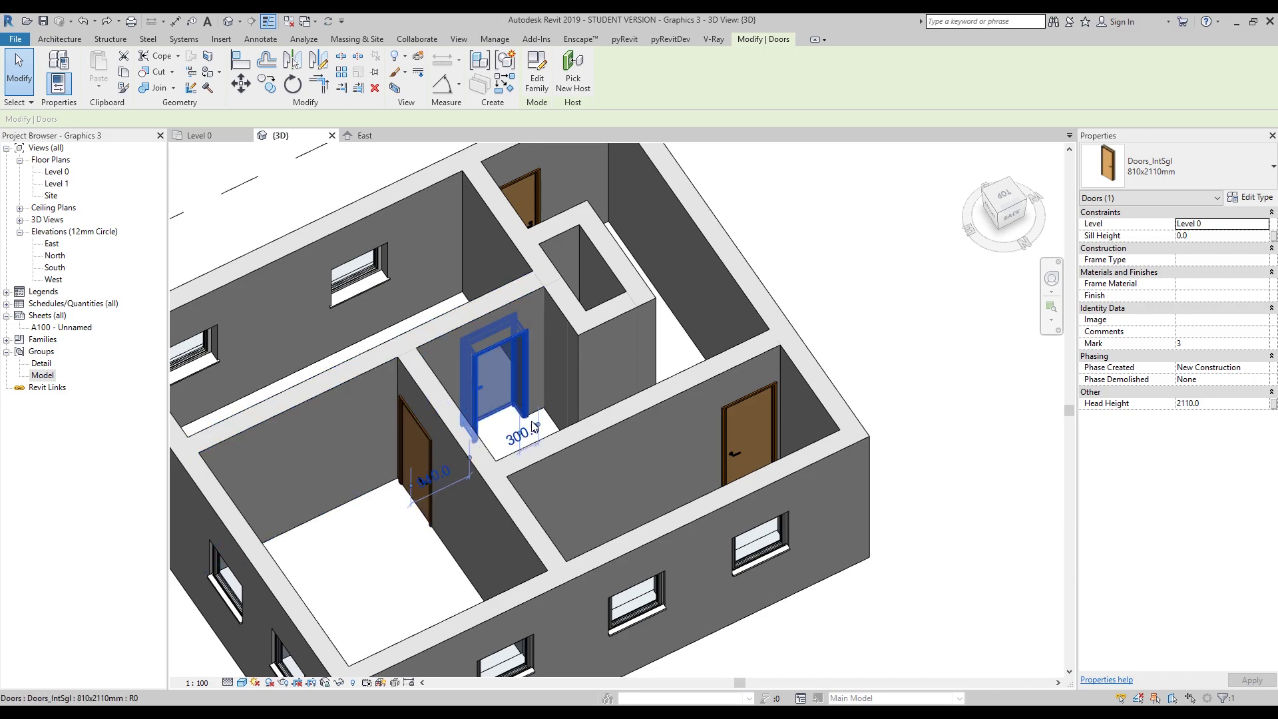
left_click(624, 449, "ctrl")
left_click(448, 442, "ctrl")
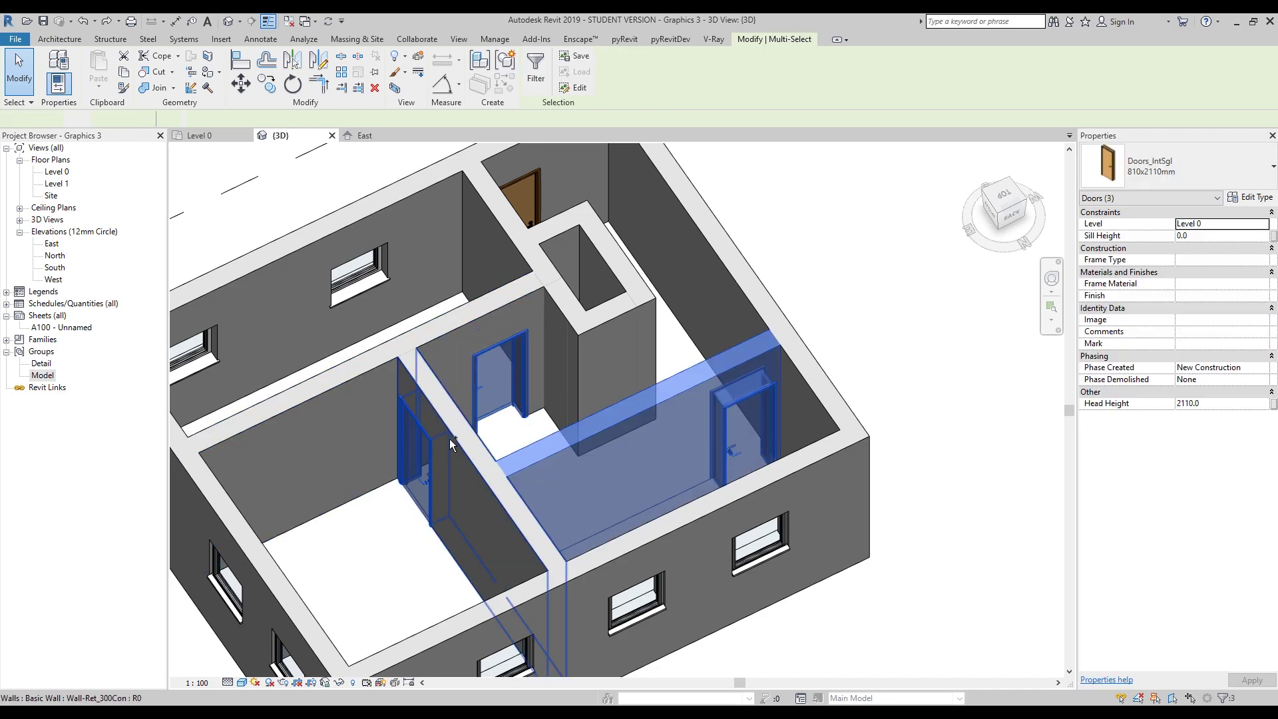
left_click(446, 337, "ctrl")
left_click(433, 361, "ctrl")
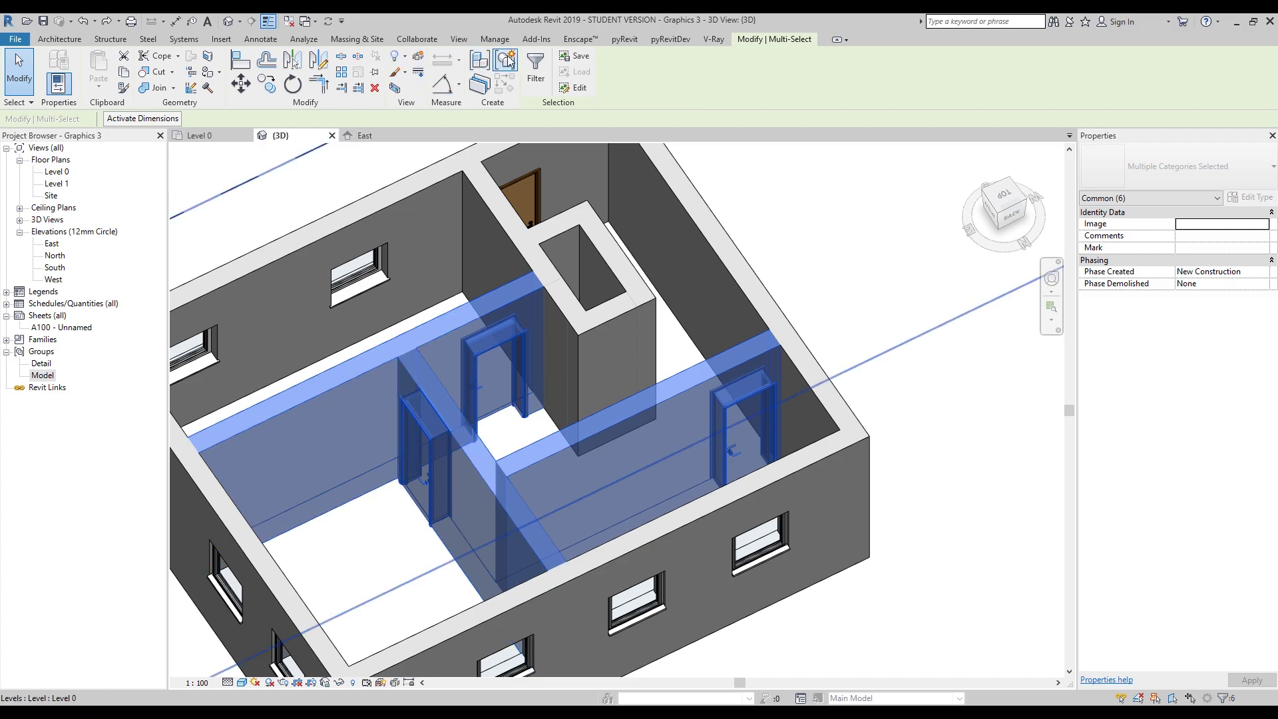
left_click(479, 62)
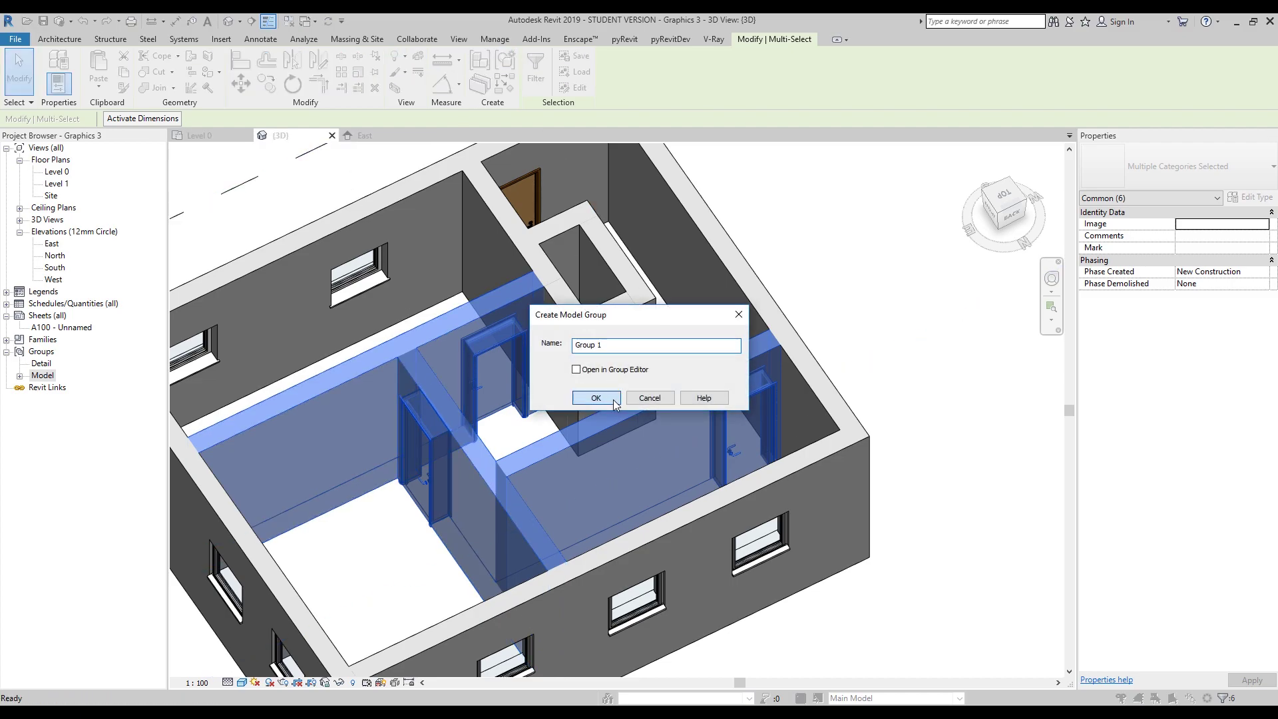
left_click(614, 401)
left_click(874, 282)
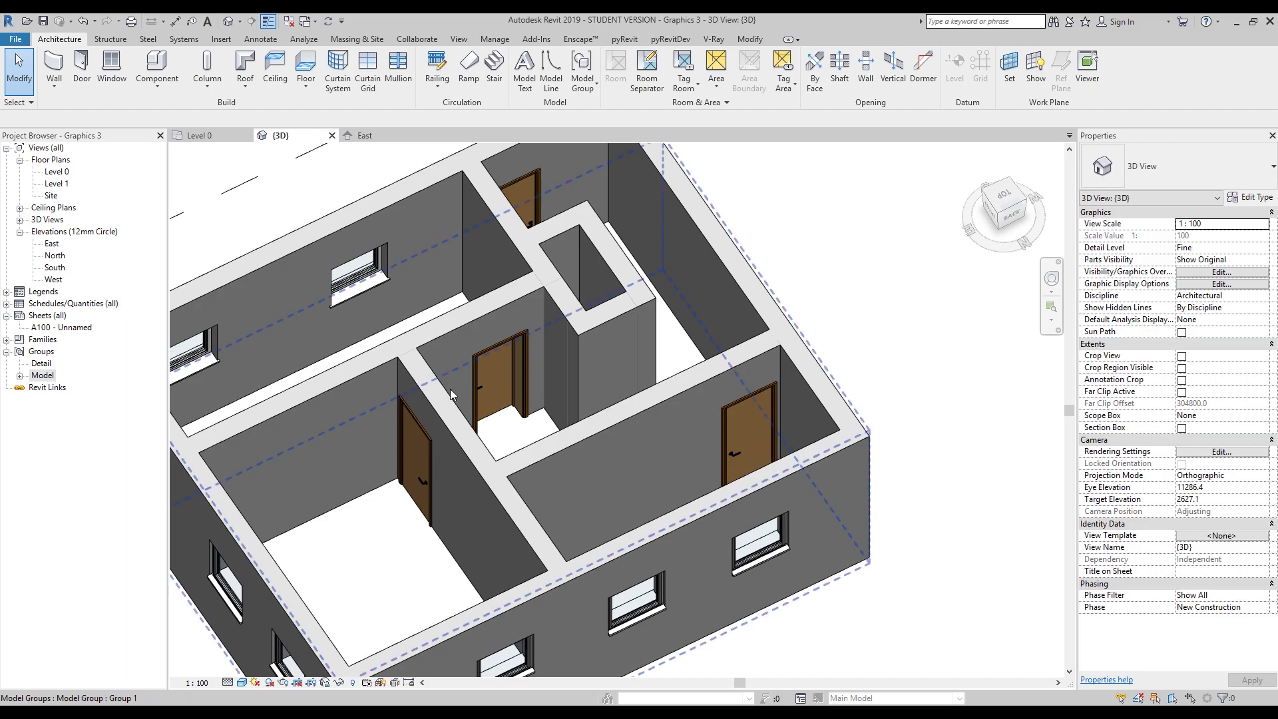
Group all walls, doors and windows of the entire floor into a model group named 1.
left_click(451, 394)
scroll(373, 385, "down", 4)
middle_click_drag(650, 392, 296, 418, "shift")
left_click(296, 417)
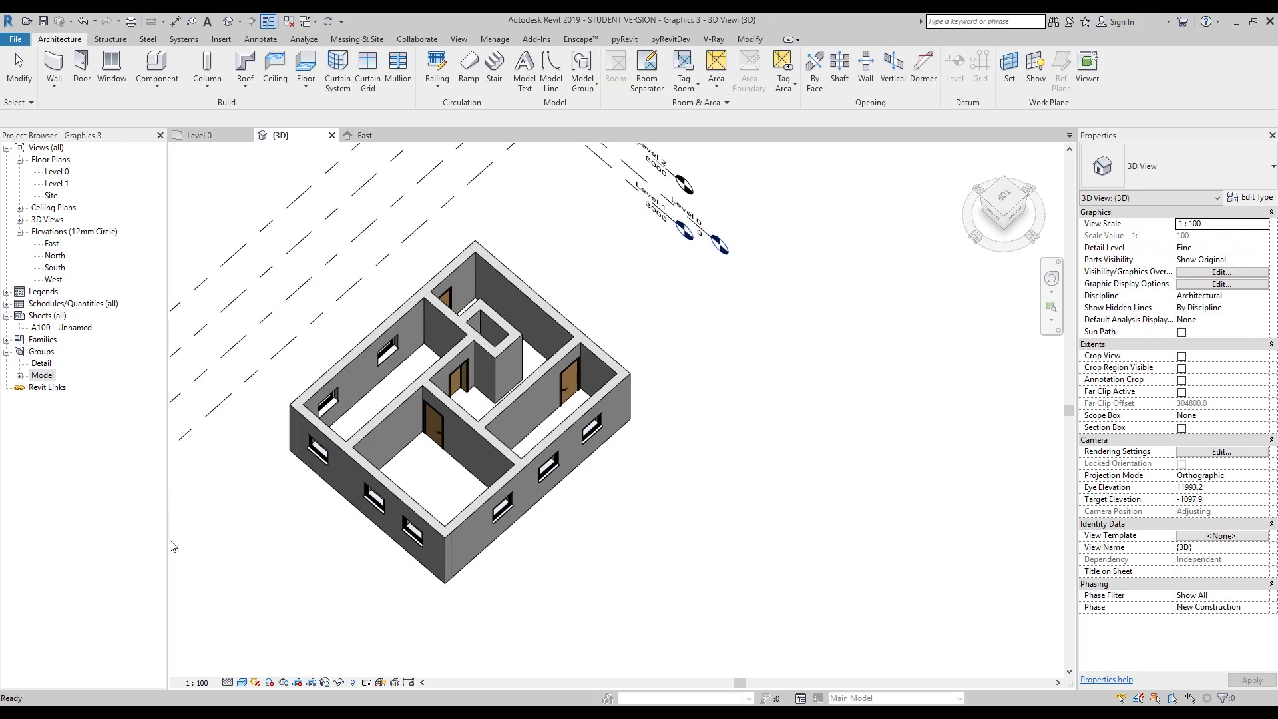
middle_click_drag(613, 519, 328, 403, "shift")
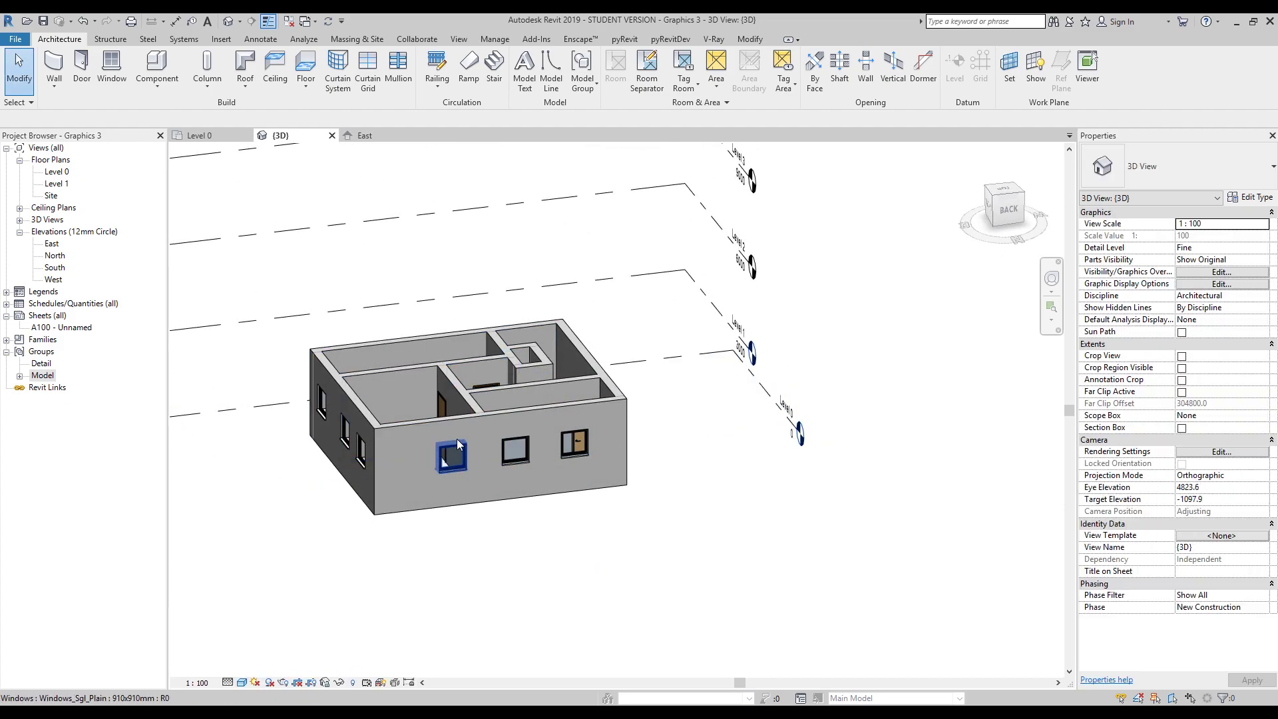
left_click_drag(223, 574, 668, 253)
left_click(505, 61)
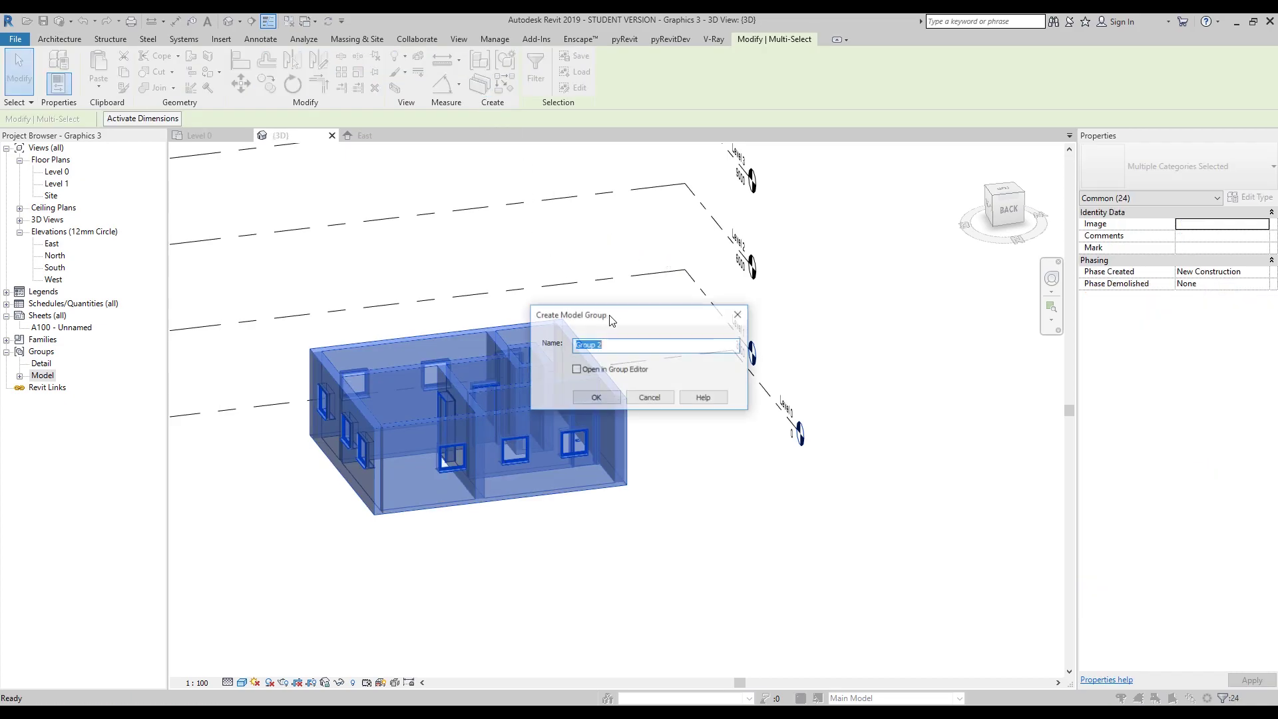
type("1")
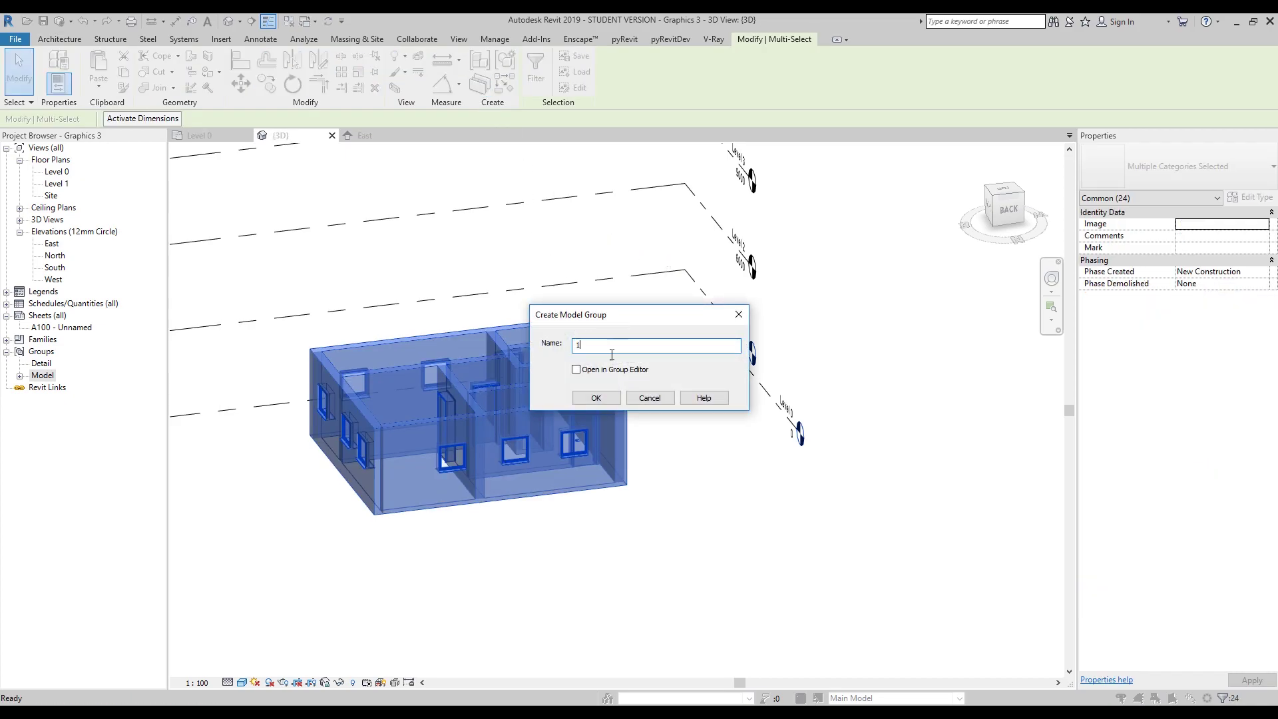
left_click(596, 397)
left_click(653, 465)
Copy floor group 1 and paste it aligned to Level 2.
left_click(363, 453)
key("ctrl+c")
left_click(99, 94)
left_click(138, 137)
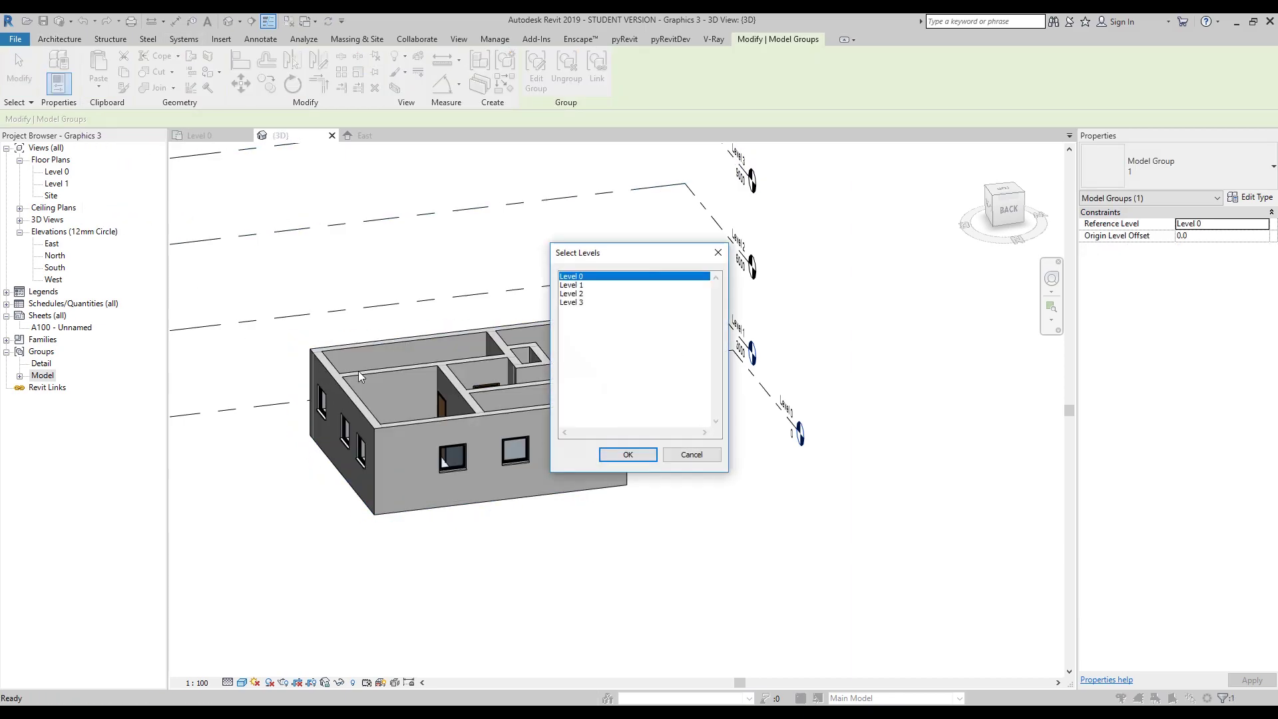
left_click(577, 294)
left_click(576, 303, "ctrl")
left_click(577, 303, "ctrl")
left_click(628, 455)
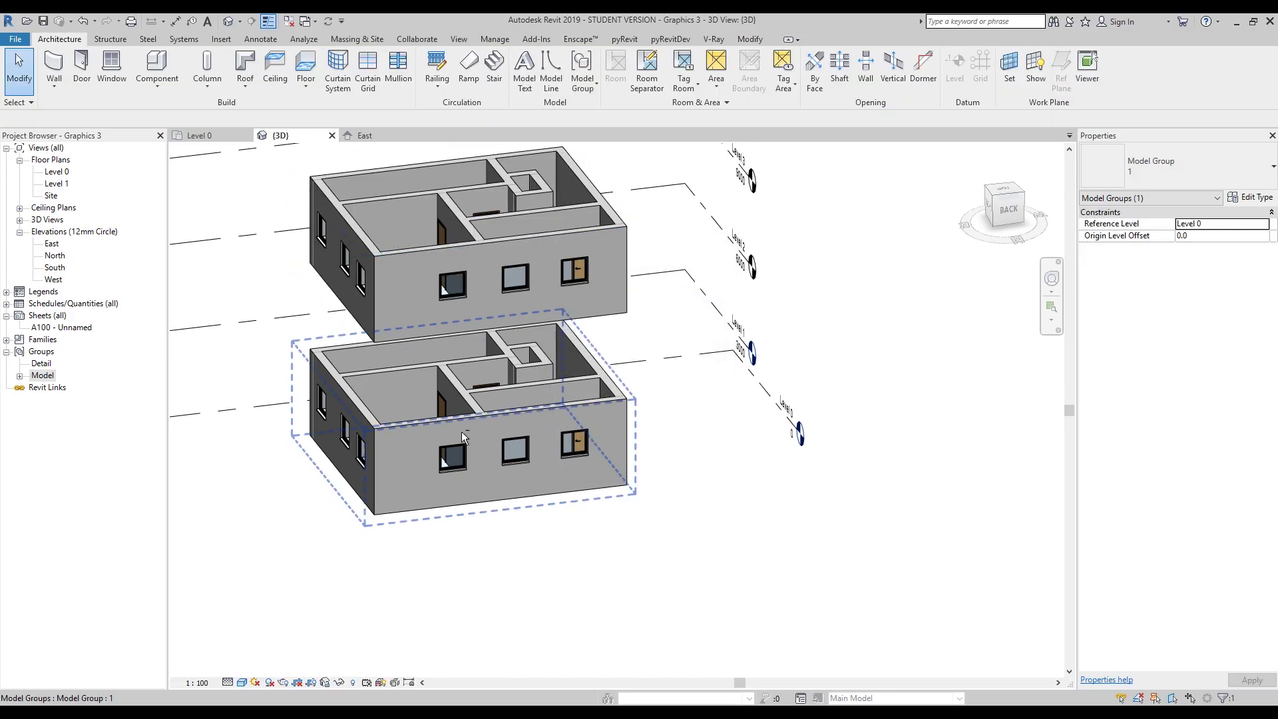
Paste another copy of floor group 1 aligned to Level 1, filling the gap between the two floors.
left_click(1007, 209)
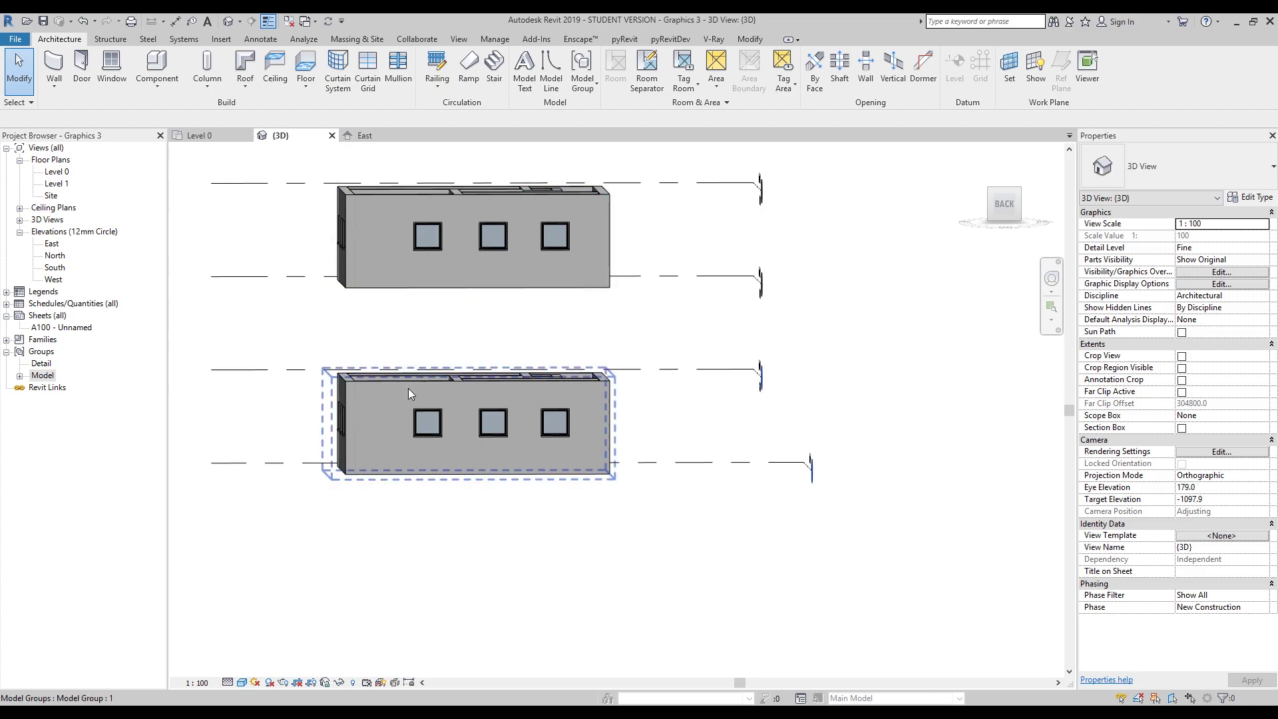
left_click(410, 392)
left_click(430, 205)
left_click(314, 331)
middle_click_drag(306, 356, 330, 456)
left_click(330, 457)
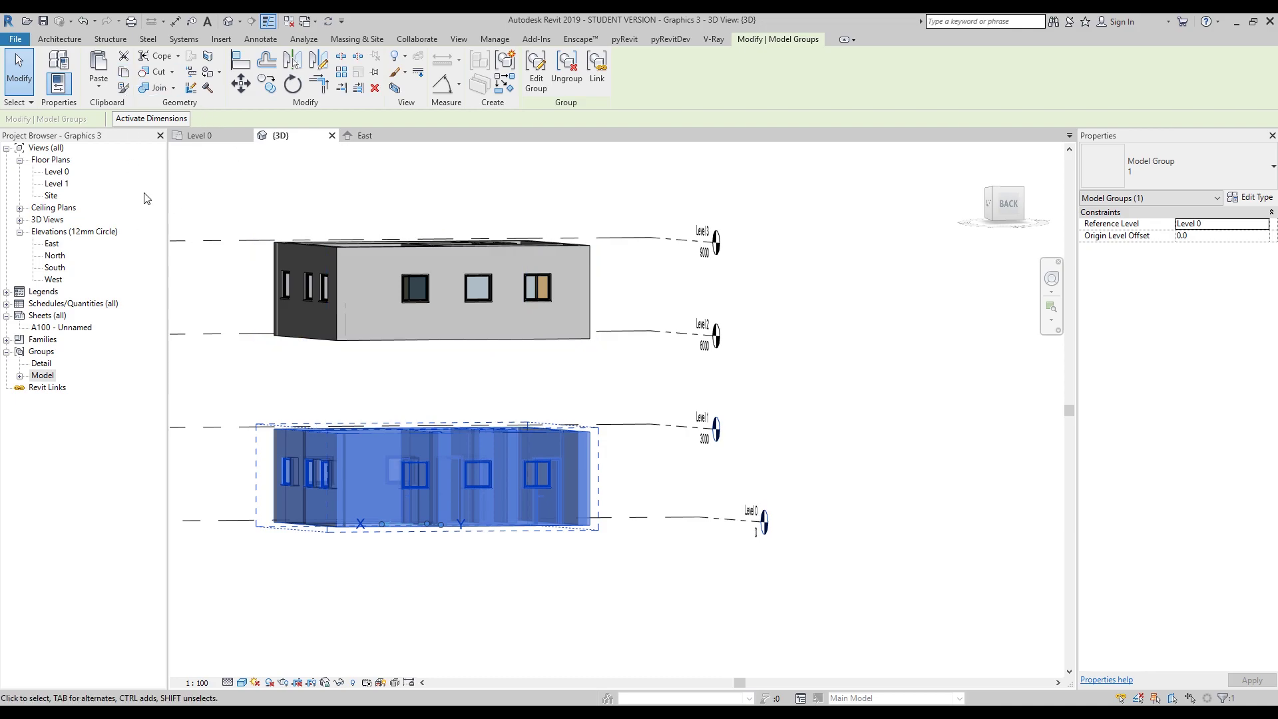
left_click(99, 95)
left_click(146, 137)
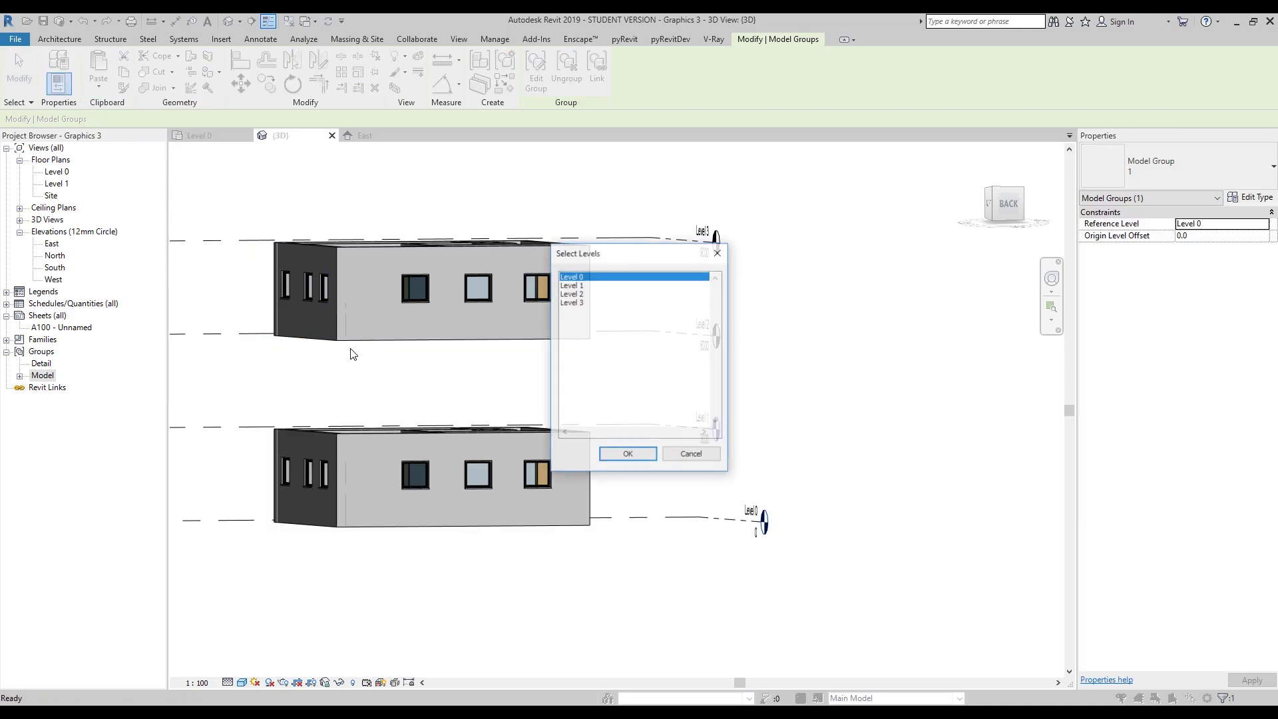
left_click(574, 294)
left_click(627, 453)
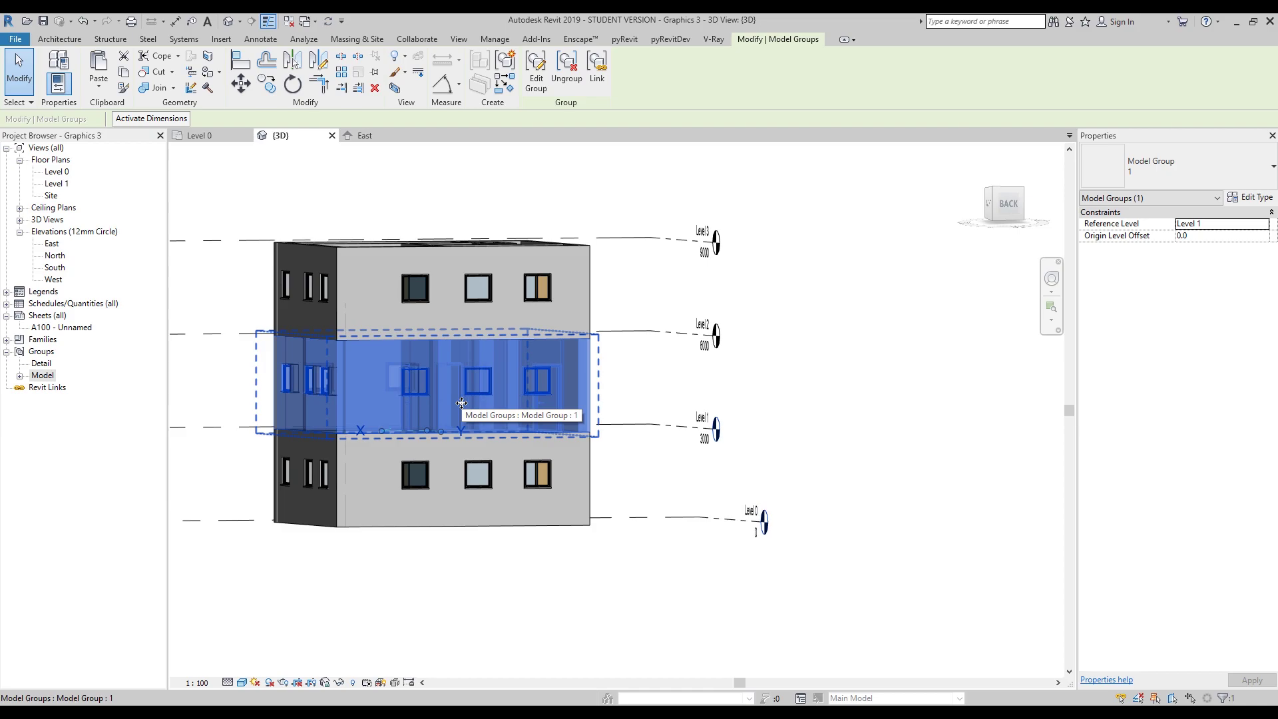
Duplicate the middle floor's group type as 2 and list the project's model group definitions.
left_click(1251, 197)
left_click(772, 202)
type("2")
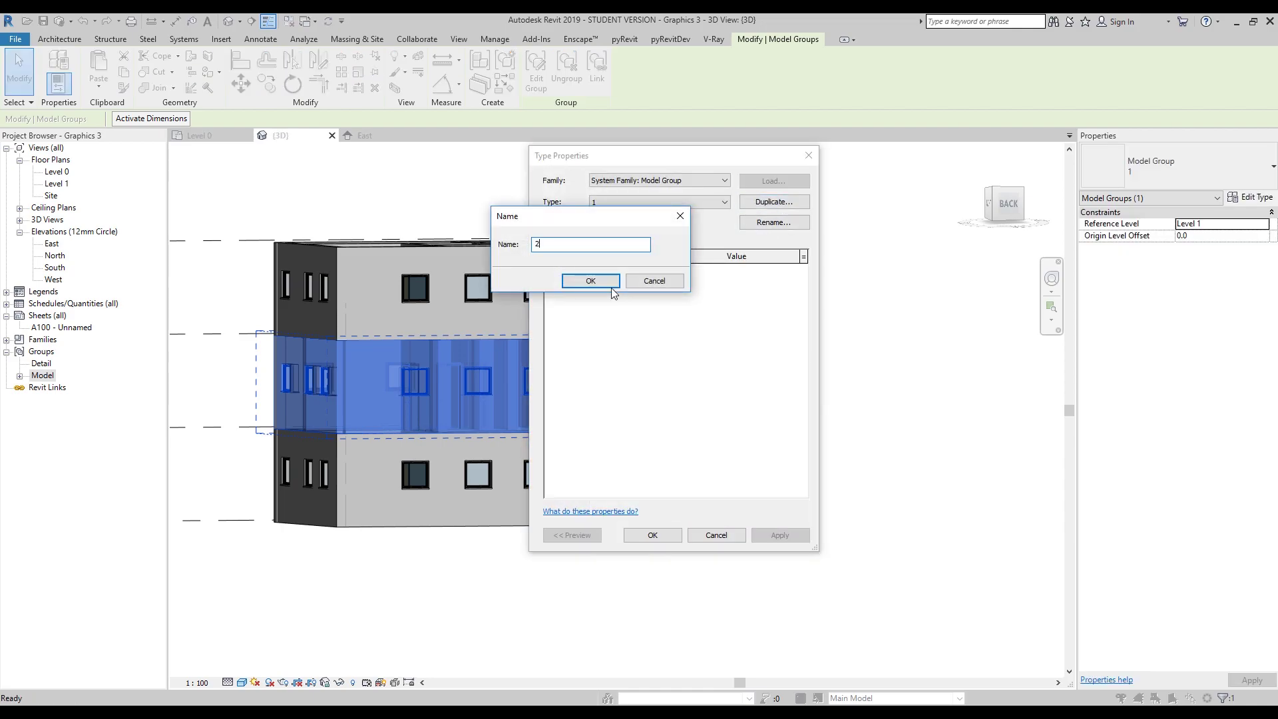
left_click(592, 277)
left_click(657, 541)
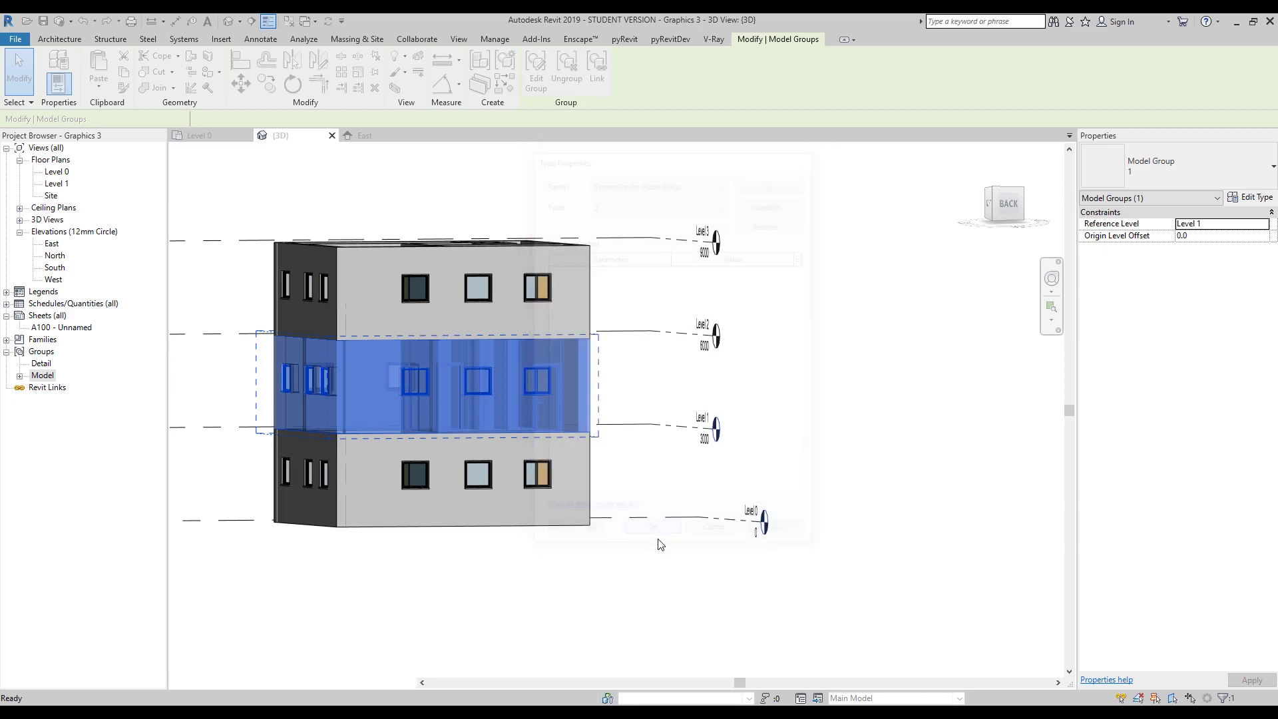
left_click(664, 562)
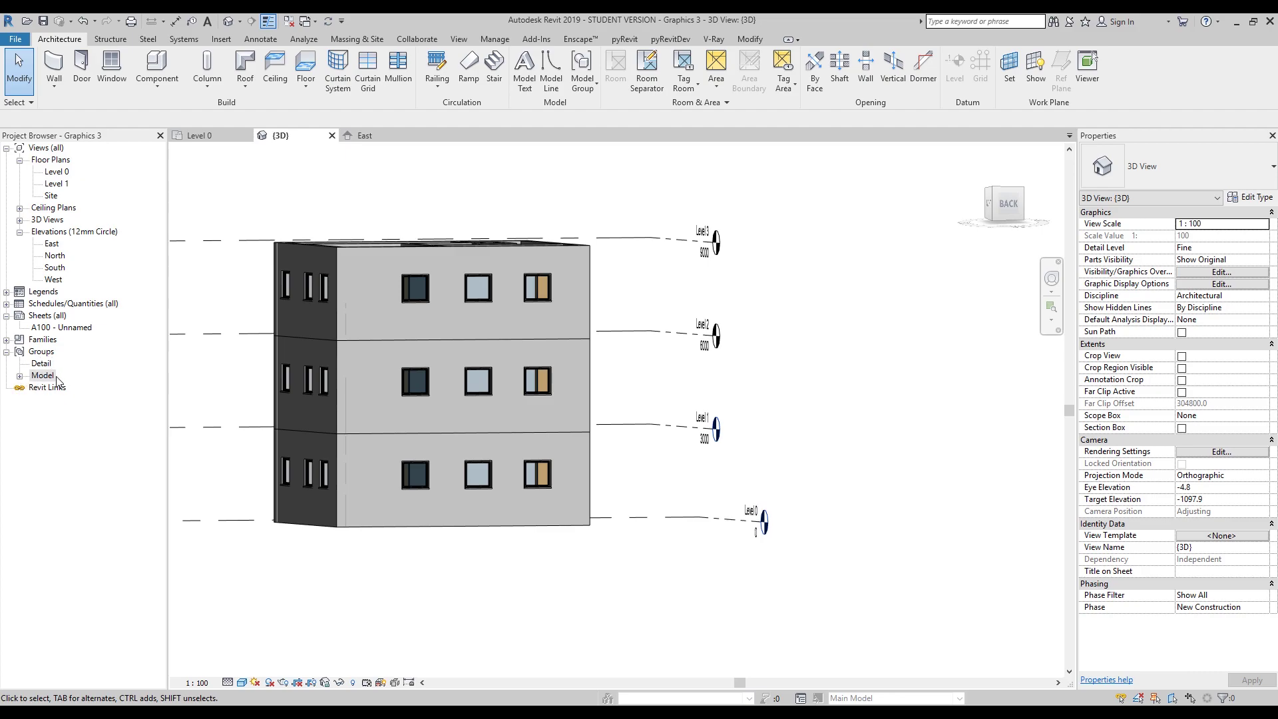
left_click(20, 378)
left_click(55, 400)
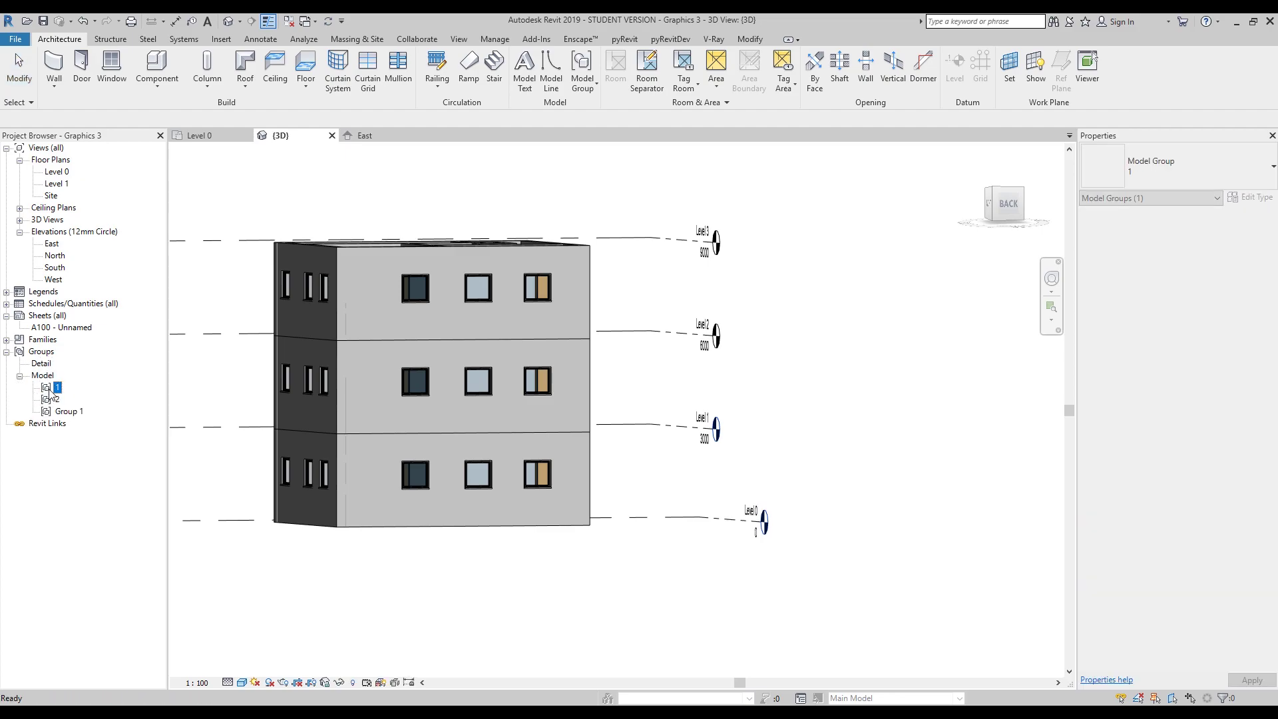
Edit group 2 on the middle floor and delete the two back facade windows nearest the corner room.
left_click(361, 413)
left_click(535, 70)
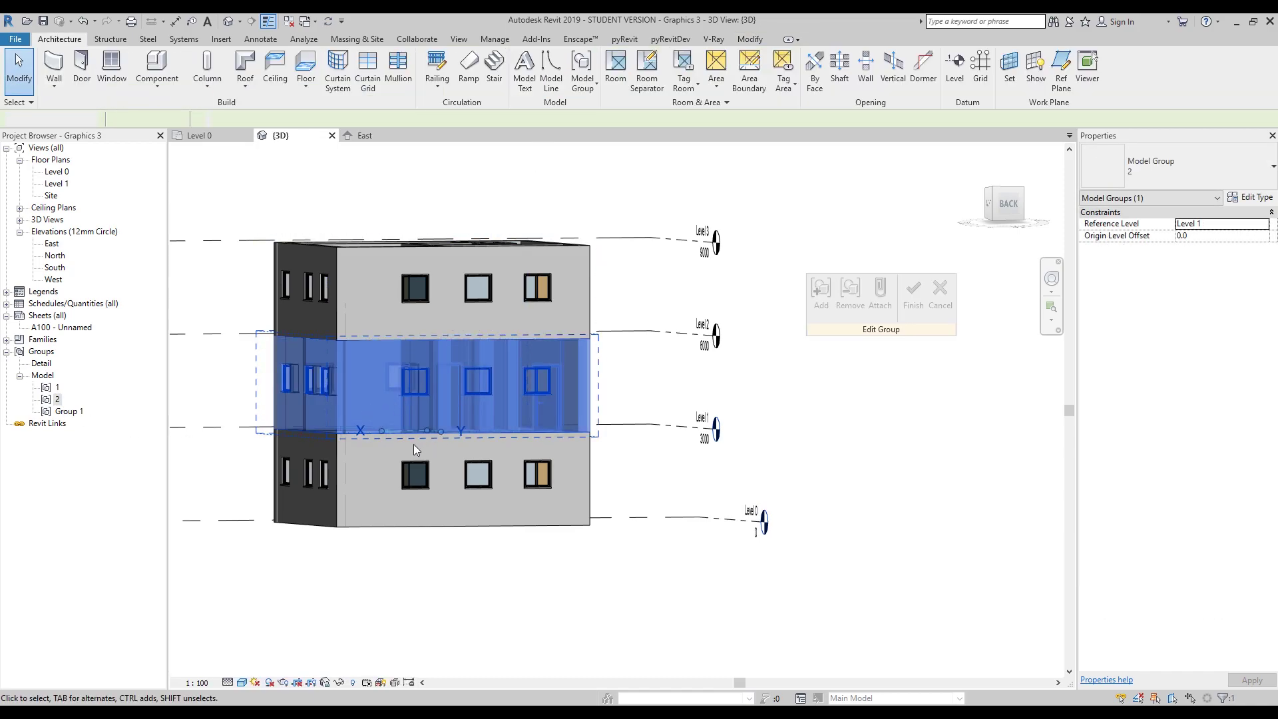
left_click(411, 385)
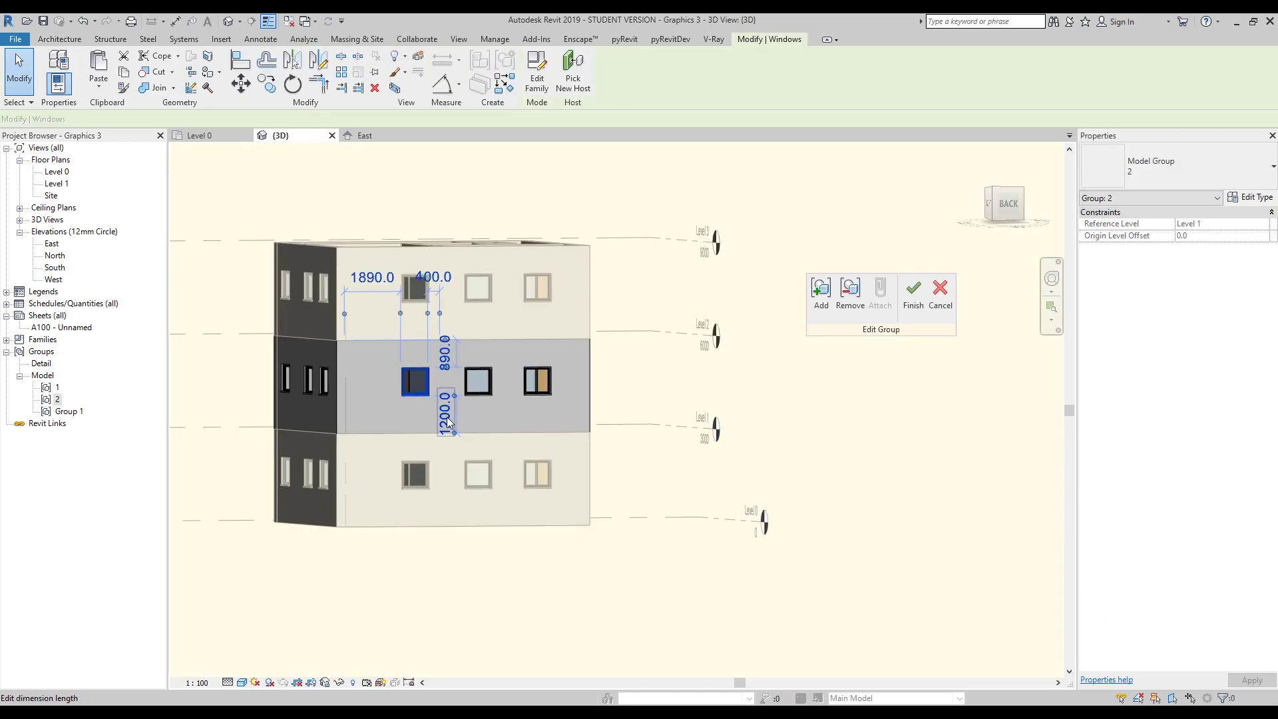
key("Delete")
left_click(473, 385)
key("Delete")
Delete the remaining window from the middle floor's back facade and finish editing group 2.
left_click(526, 388)
key("Escape")
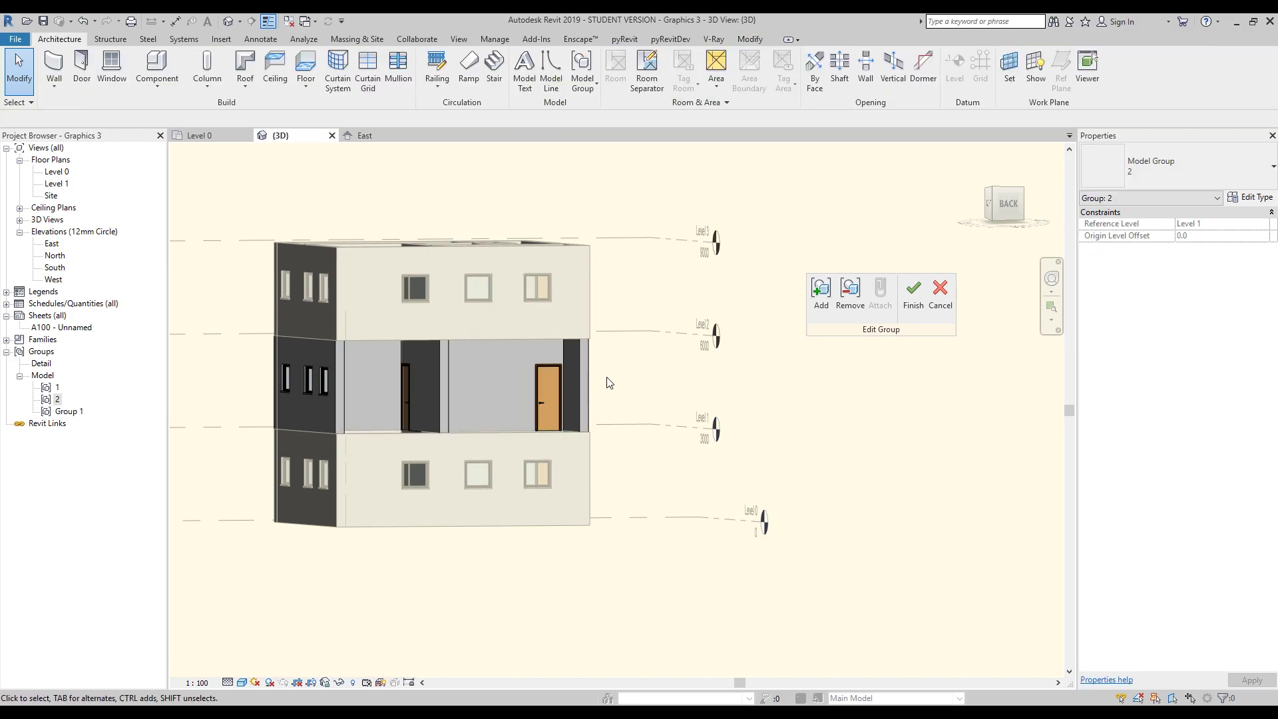
left_click(526, 389)
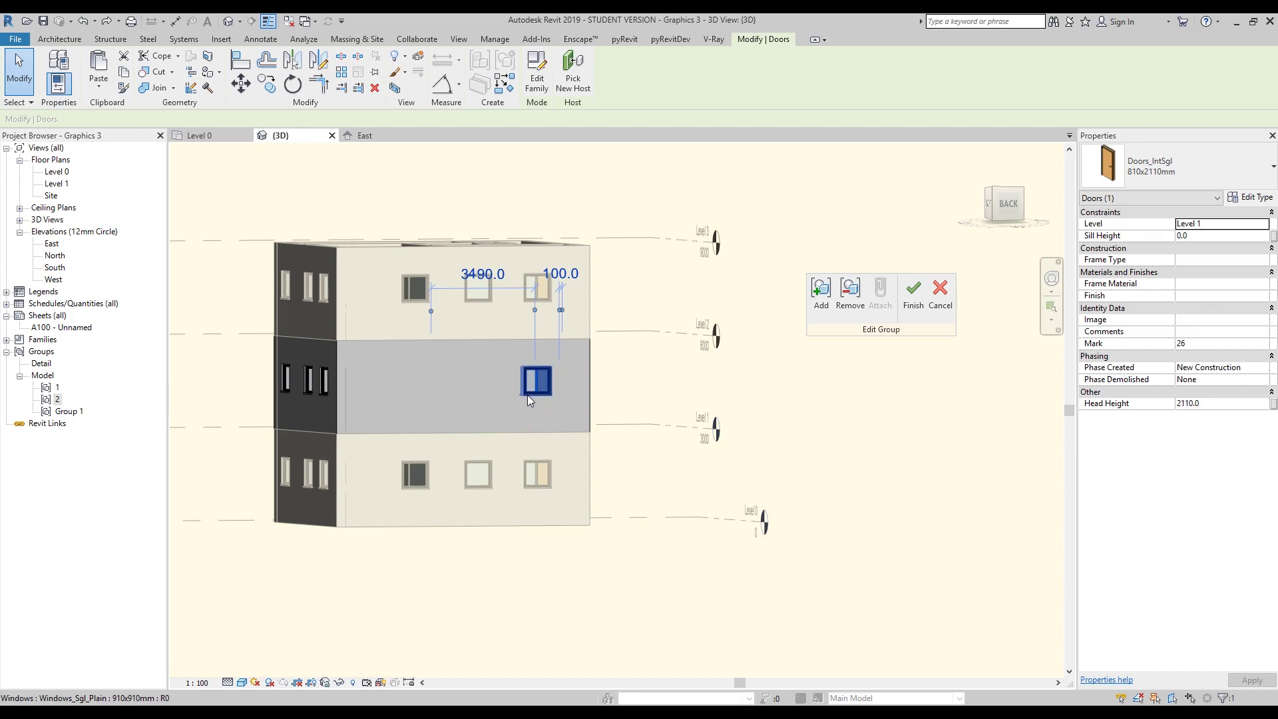
left_click(526, 394)
key("Delete")
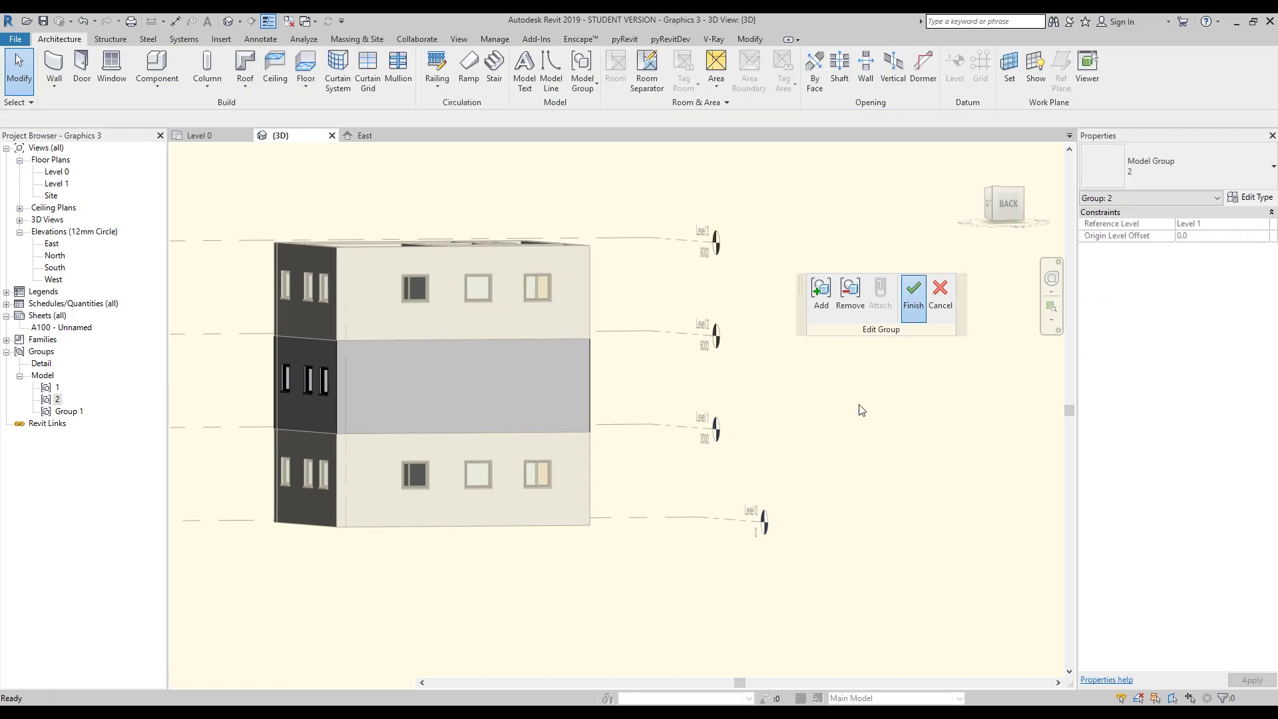
left_click(912, 296)
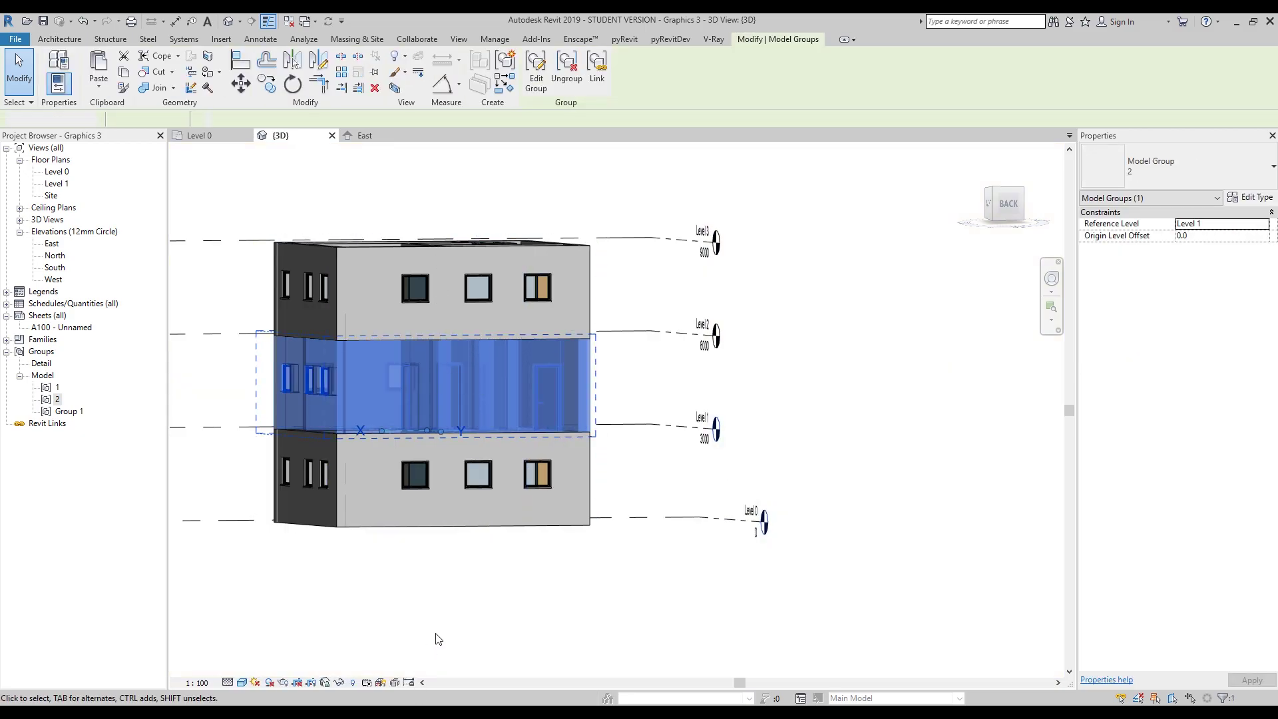
left_click(435, 636)
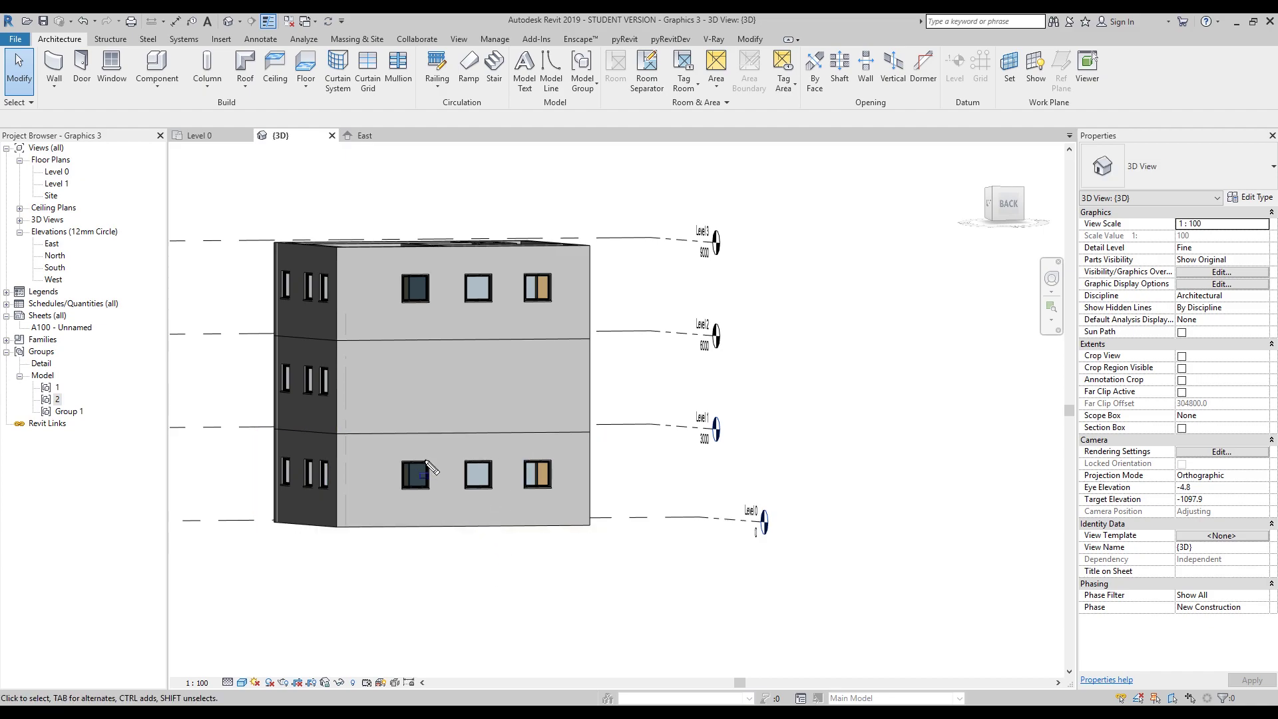
mouse_move(302, 429)
left_mouse_down()
mouse_move(399, 419)
mouse_move(643, 341)
left_mouse_up()
left_click_drag(376, 258, 581, 343)
left_click_drag(381, 437, 645, 535)
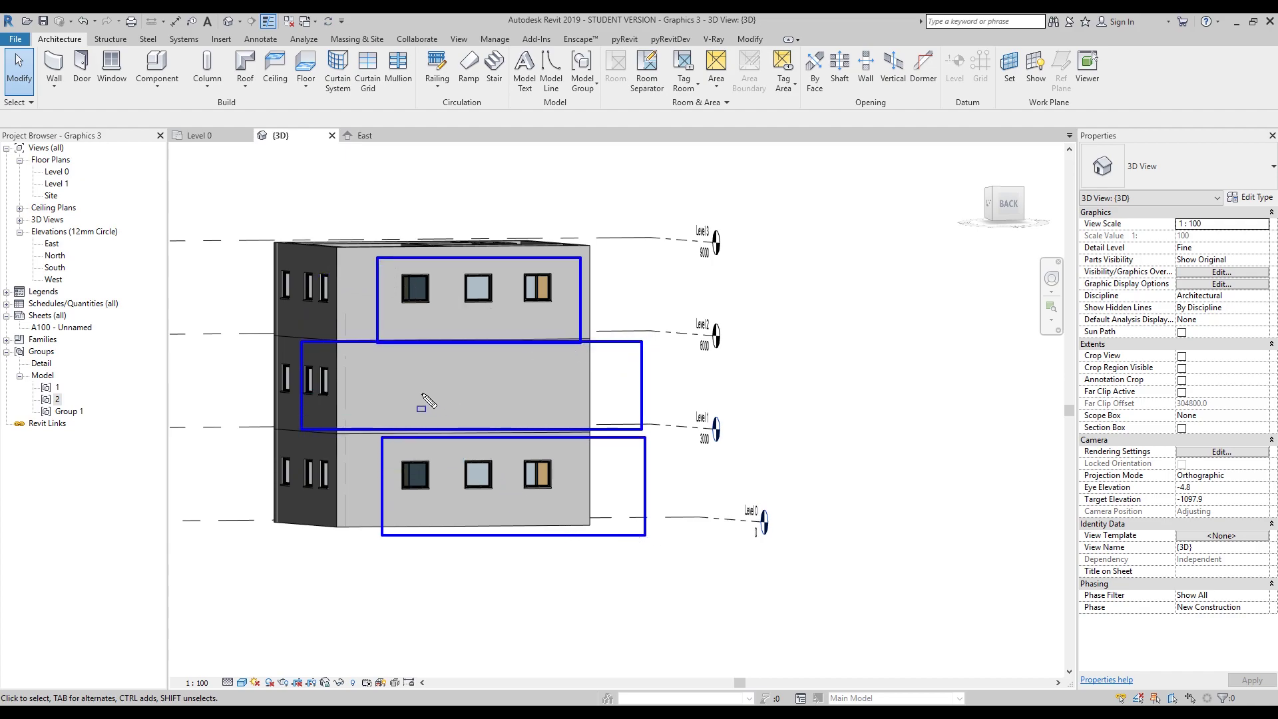
left_click_drag(450, 334, 540, 413)
key("e")
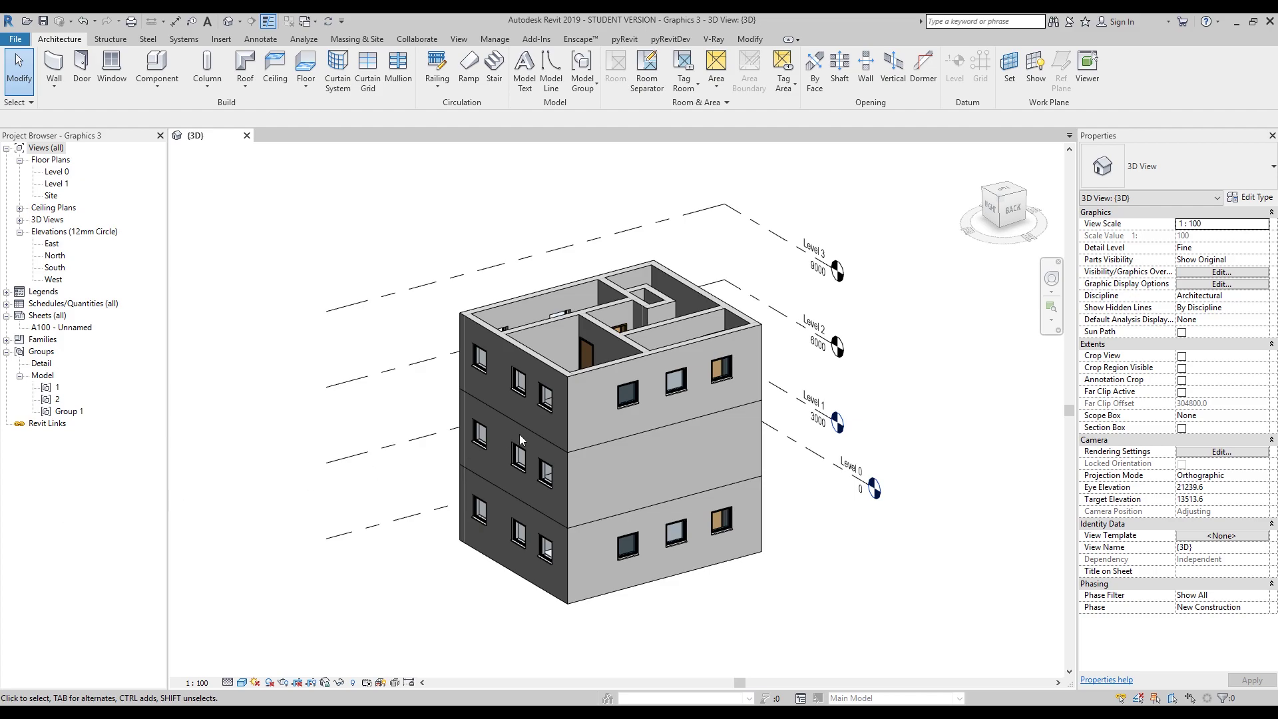
Switch the middle floor's model group to type 1.
left_click(589, 482)
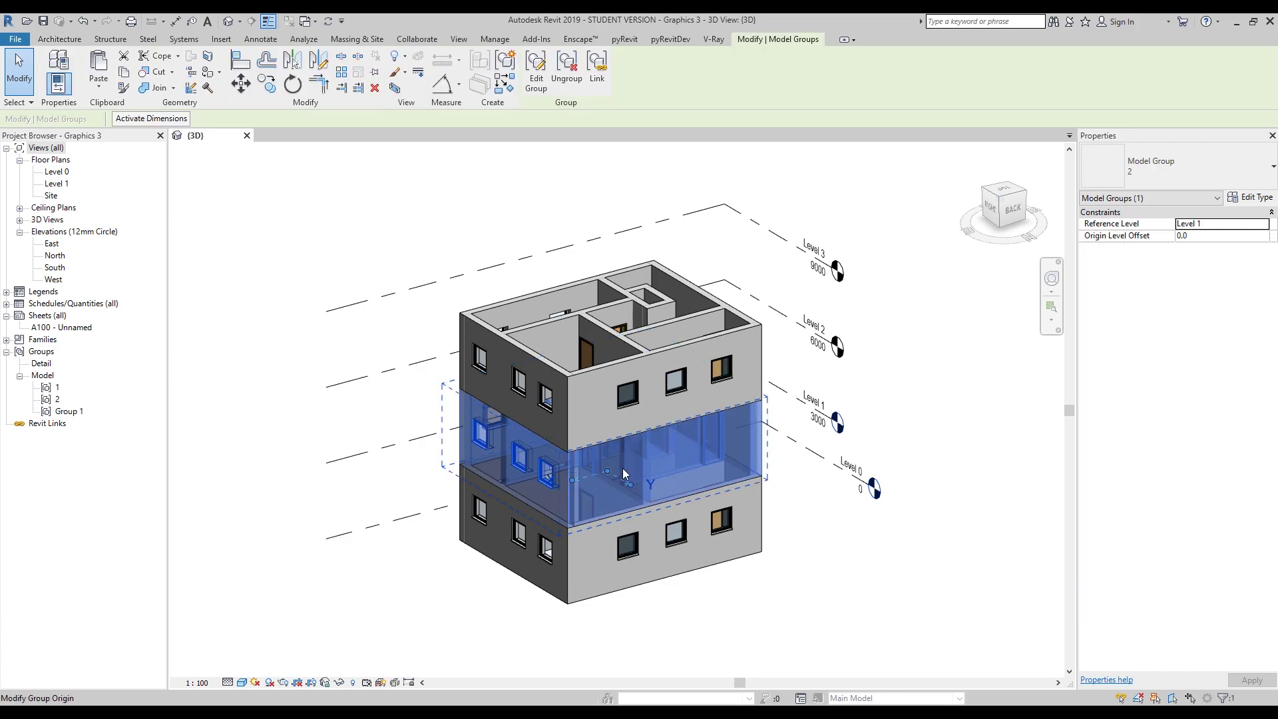
left_click(1161, 167)
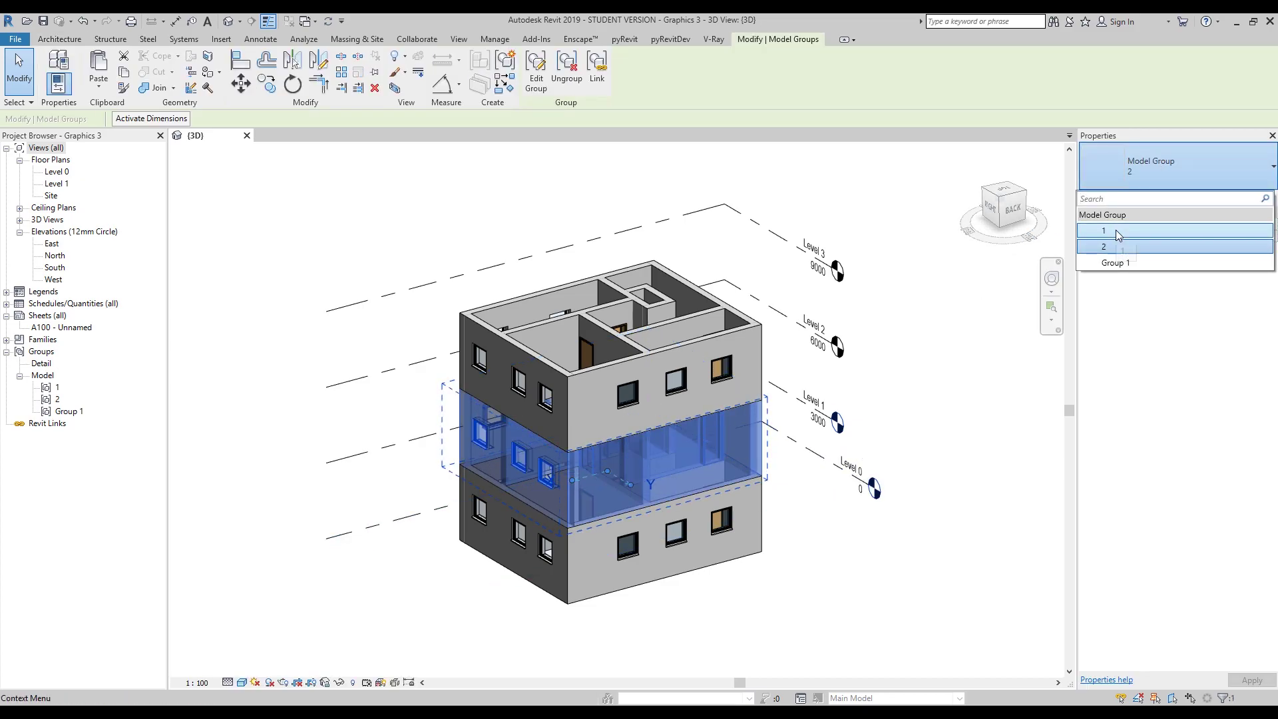
left_click(1115, 230)
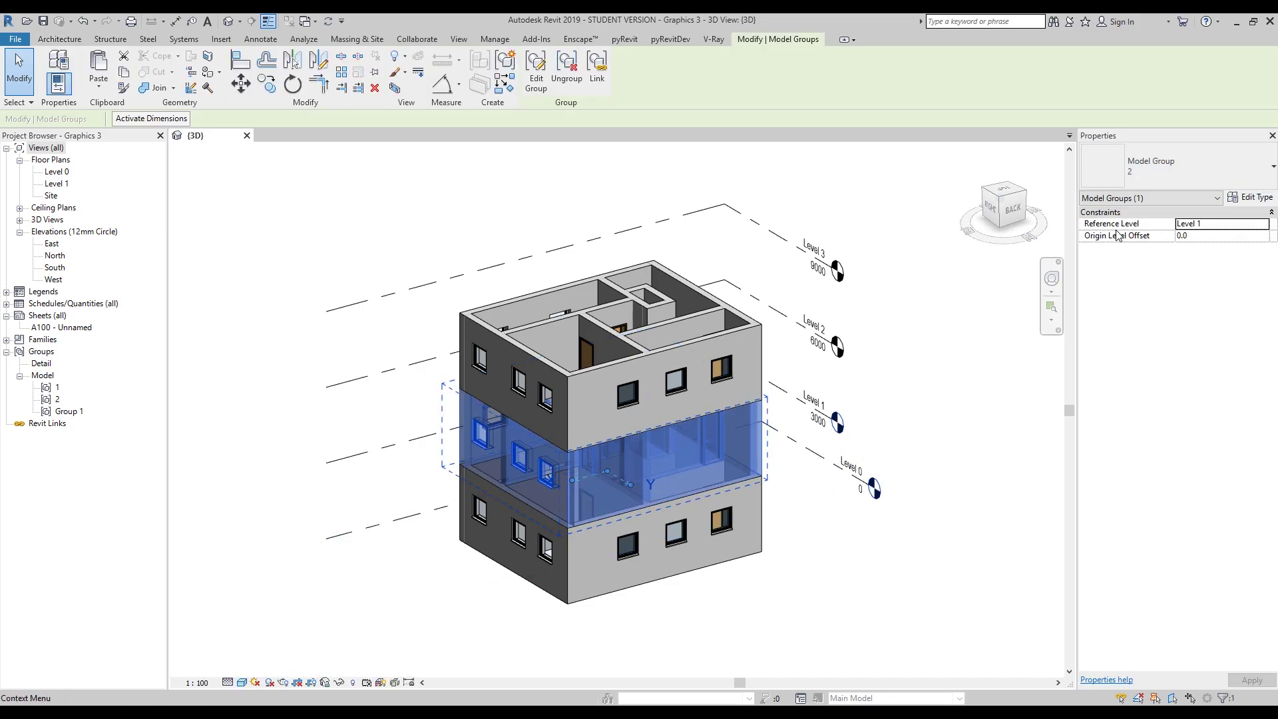
left_click(517, 200)
Switch the top floor's model group on Level 2 to type 2.
left_click(574, 409)
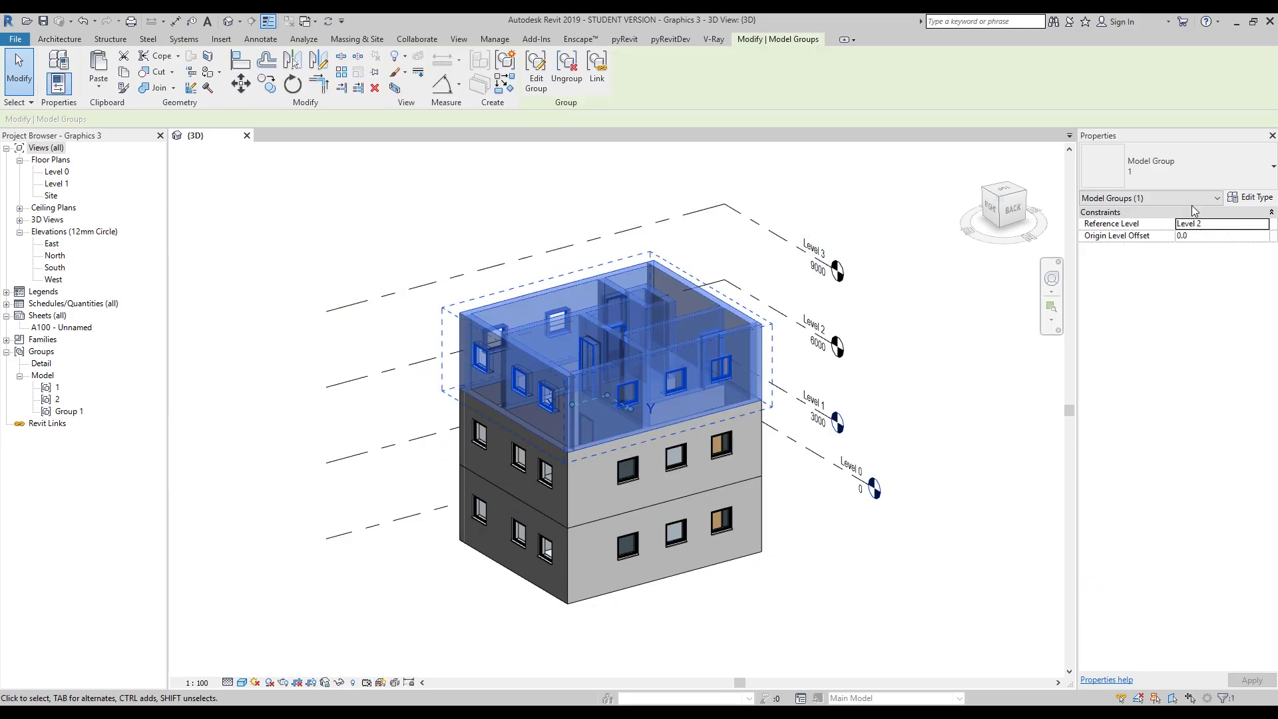
left_click(1208, 166)
left_click(941, 214)
left_click(941, 214)
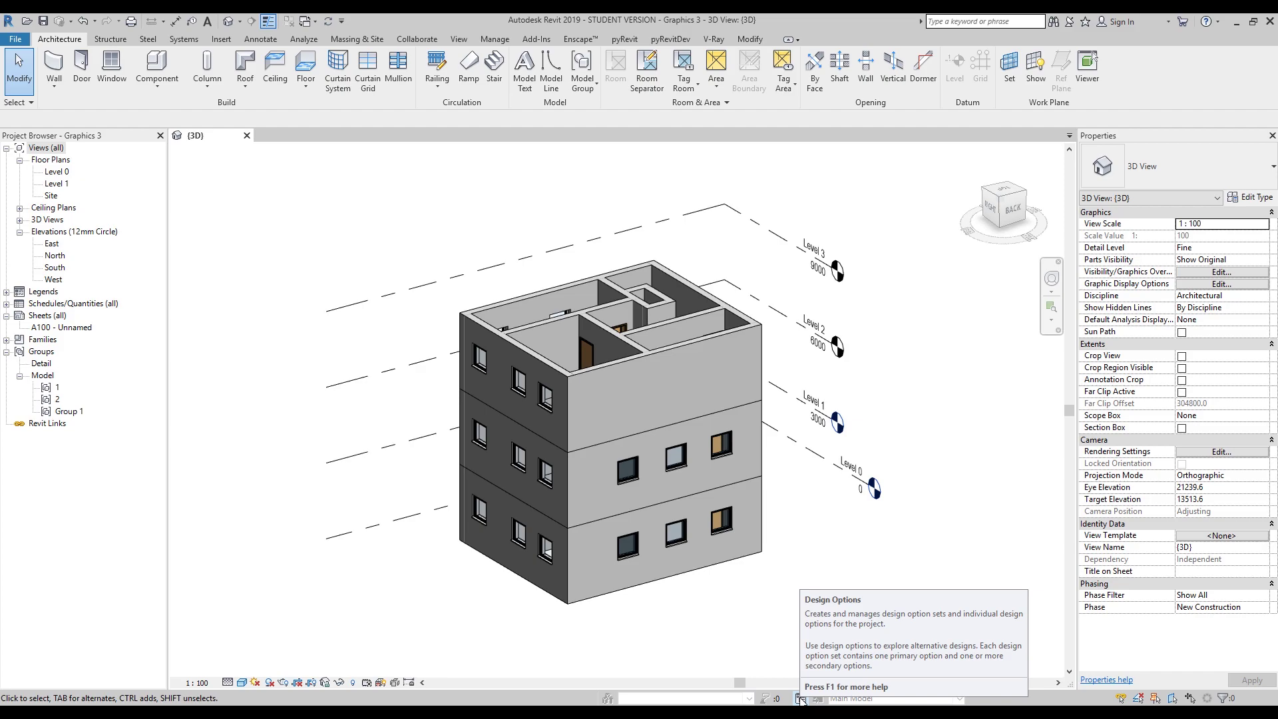
Inspect the middle floor's group properties and list the project's family categories.
left_click(561, 486)
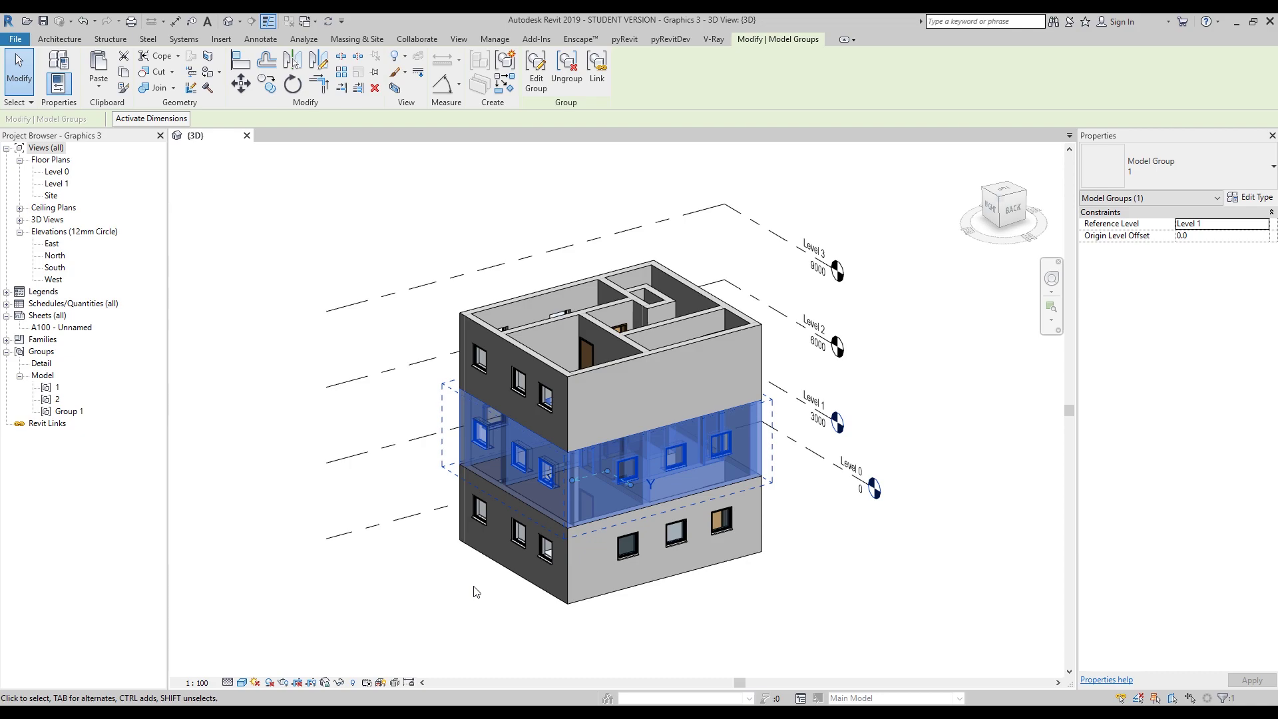
key("Escape")
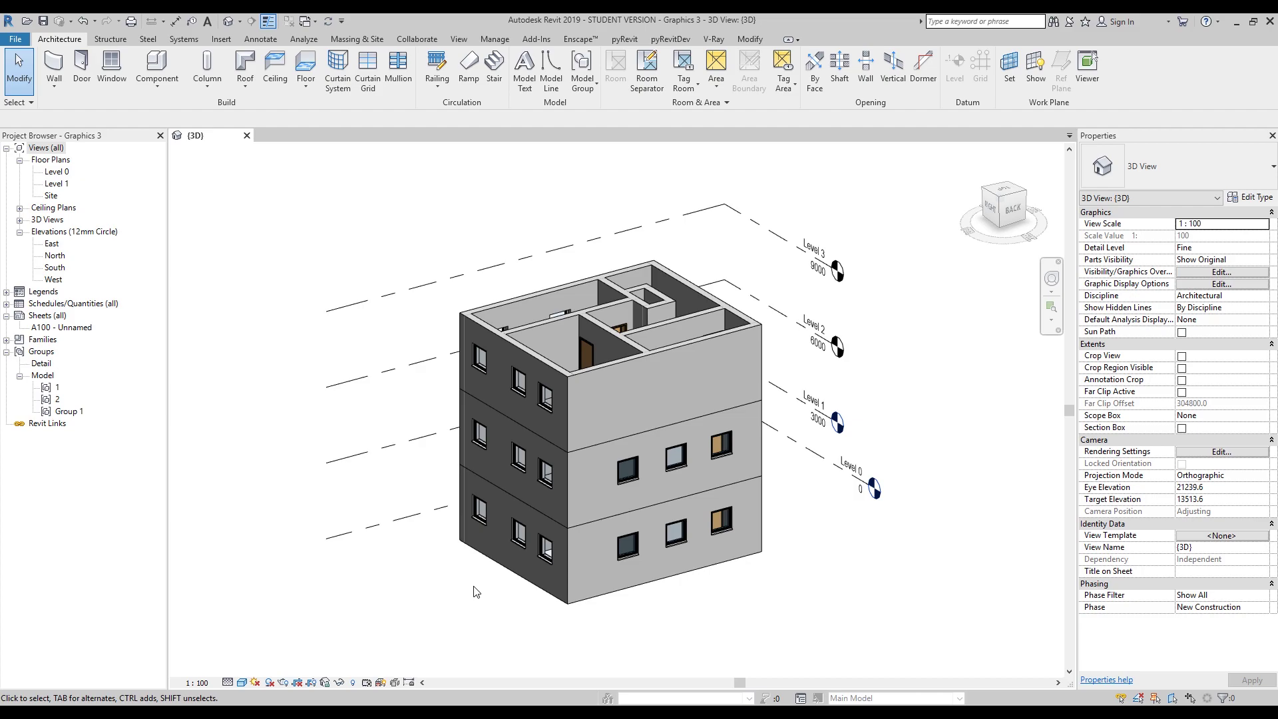
left_click(7, 339)
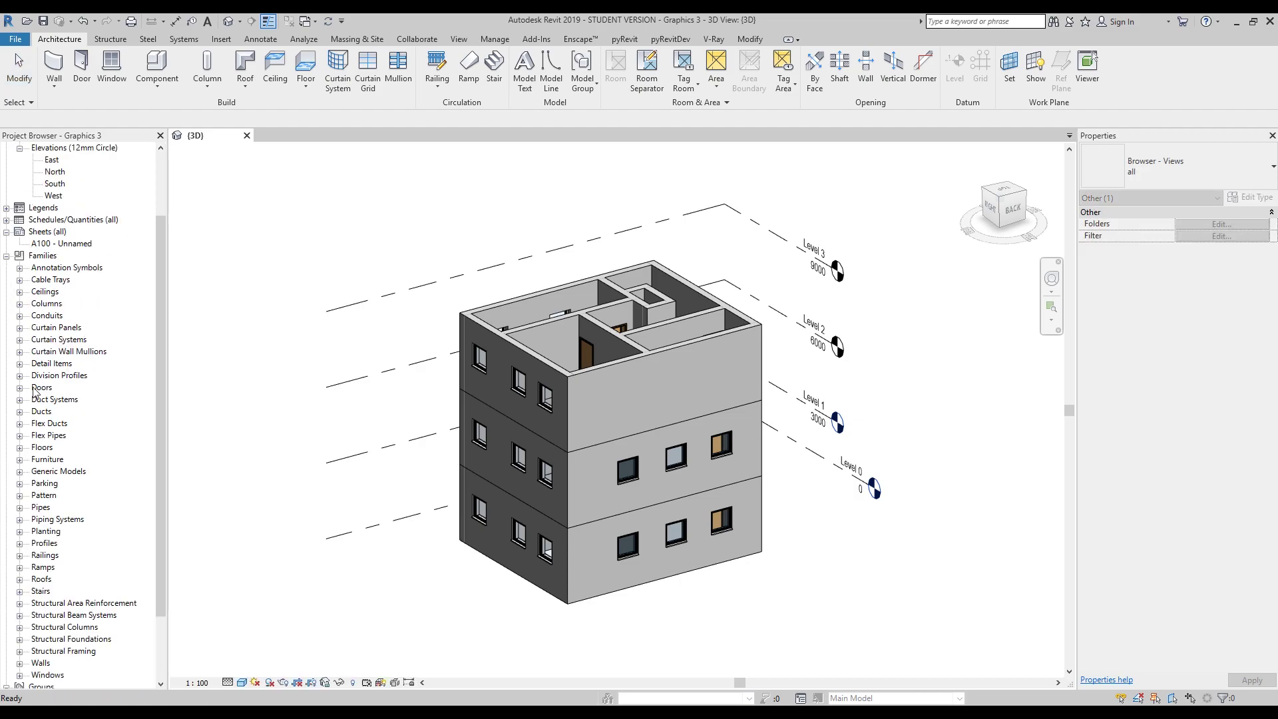
Open the top floor's group 2 in group edit mode and finish without editing its elements.
left_click(612, 381)
left_click(536, 73)
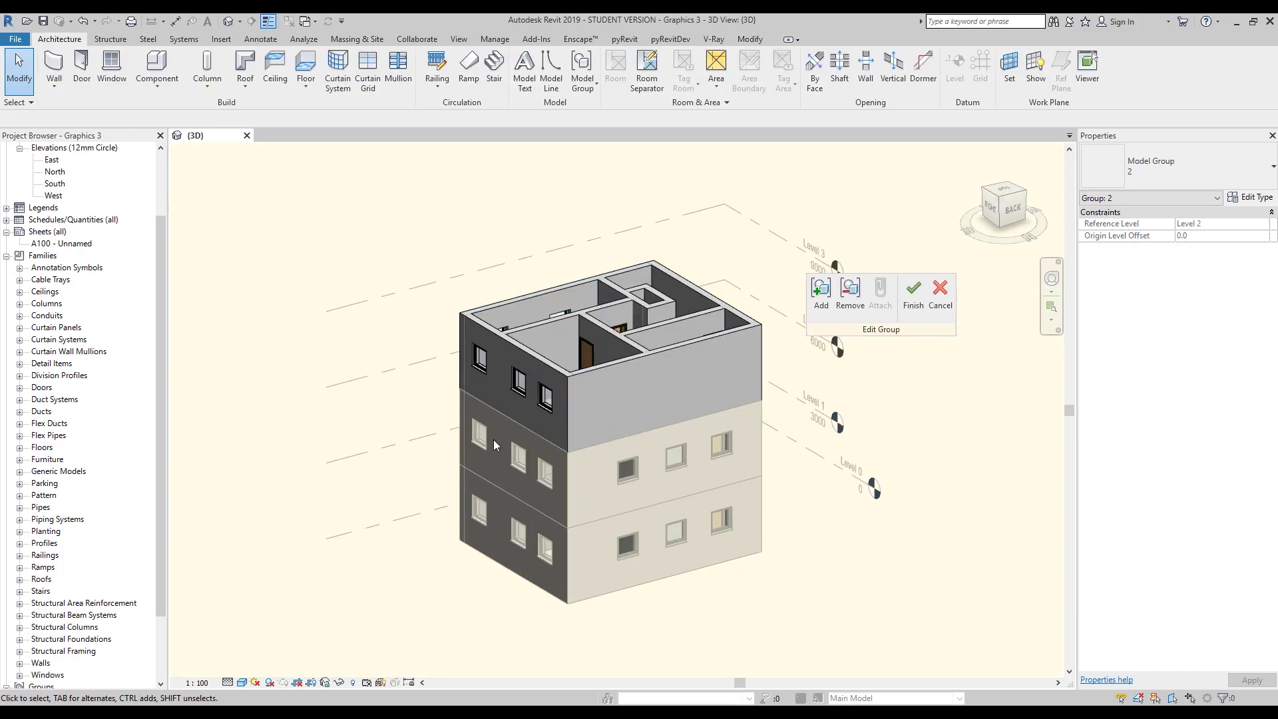
left_click(912, 293)
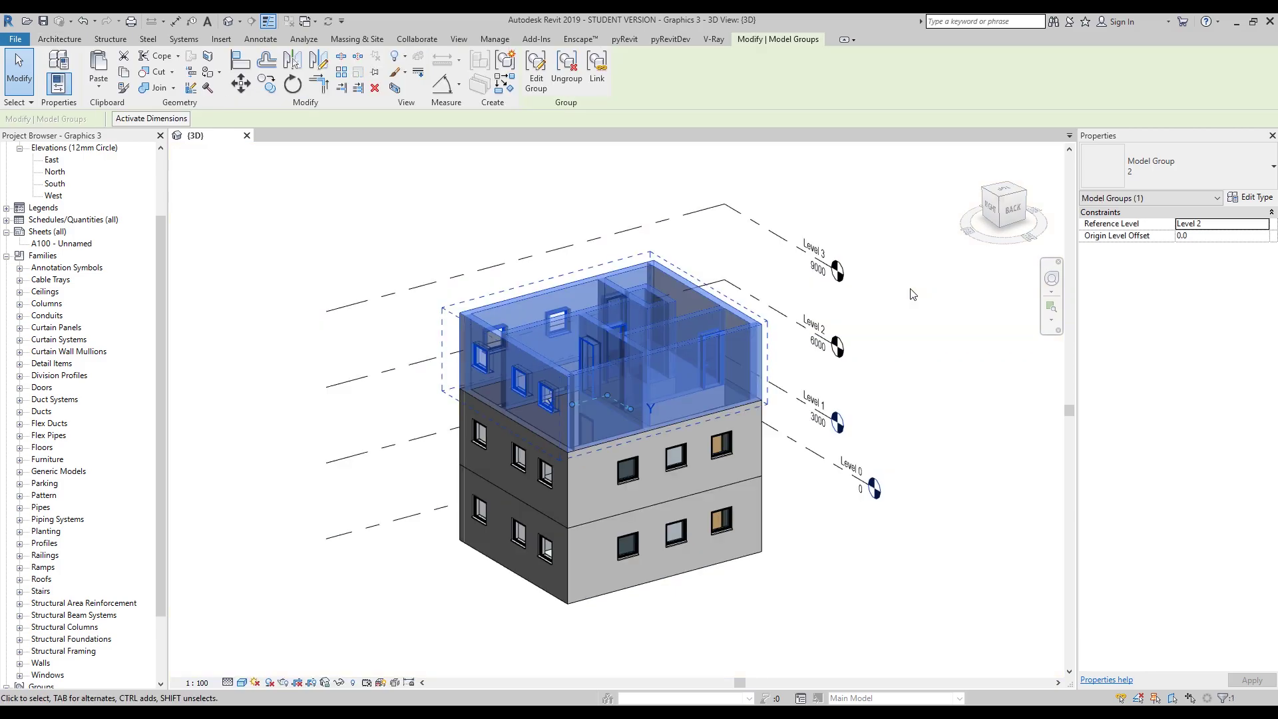